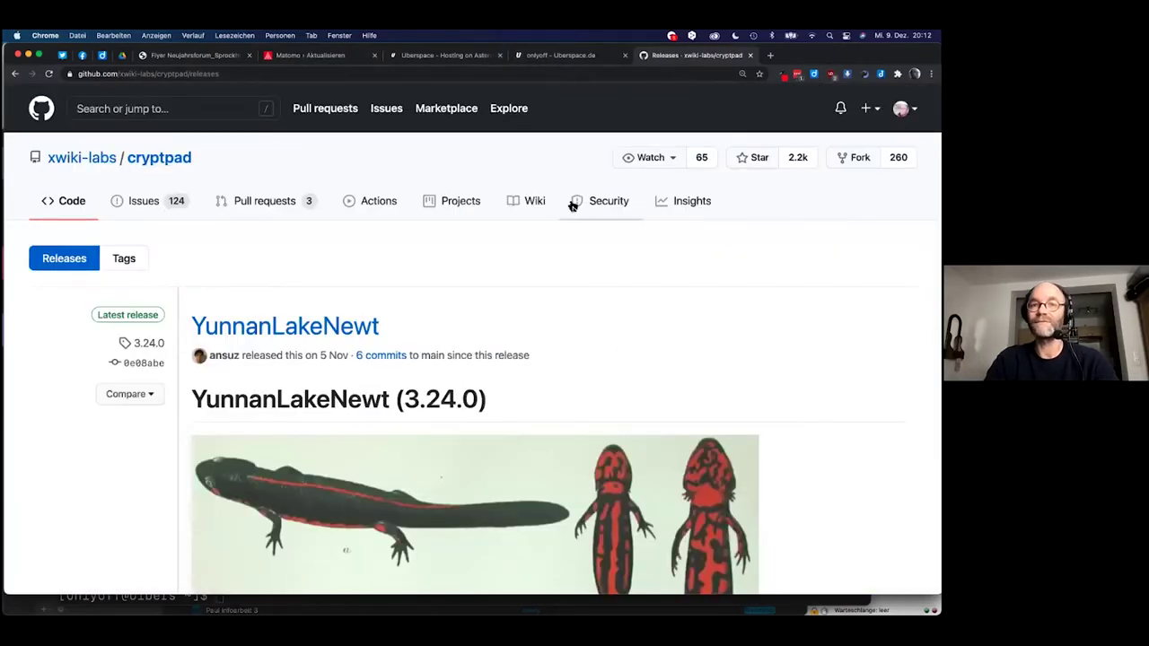
# Change the clone branch from 3.16.0 to 3.24.0 in Smultron and copy the full command.
pyautogui.hscroll(-5, 570, 202)
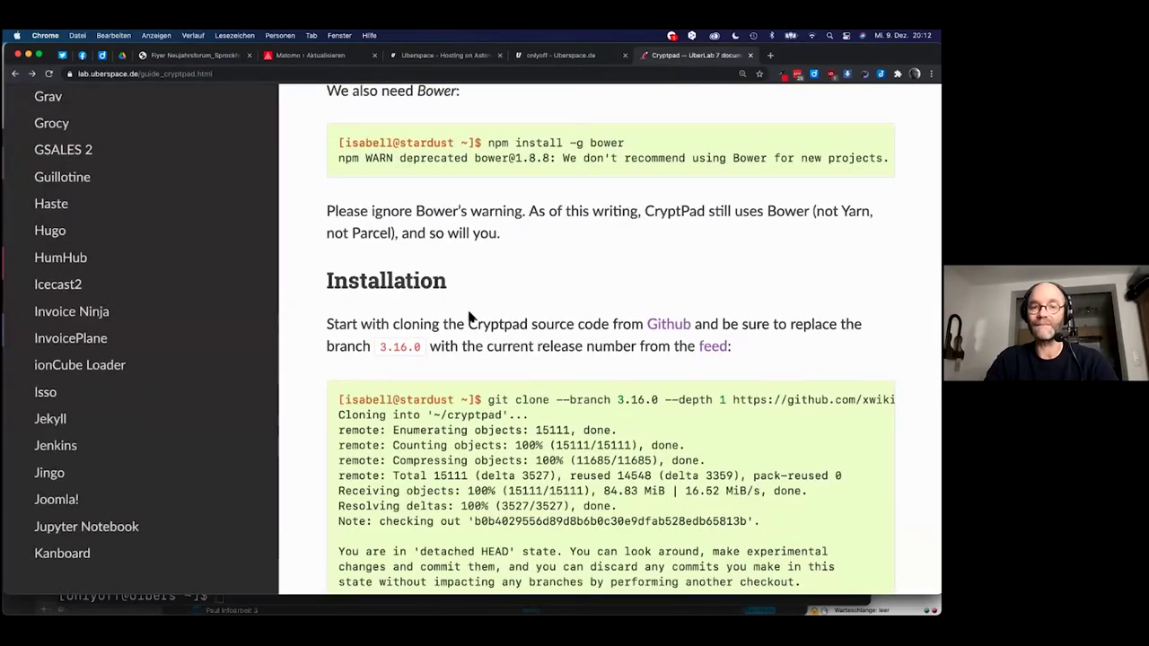
pyautogui.press('super+Tab')
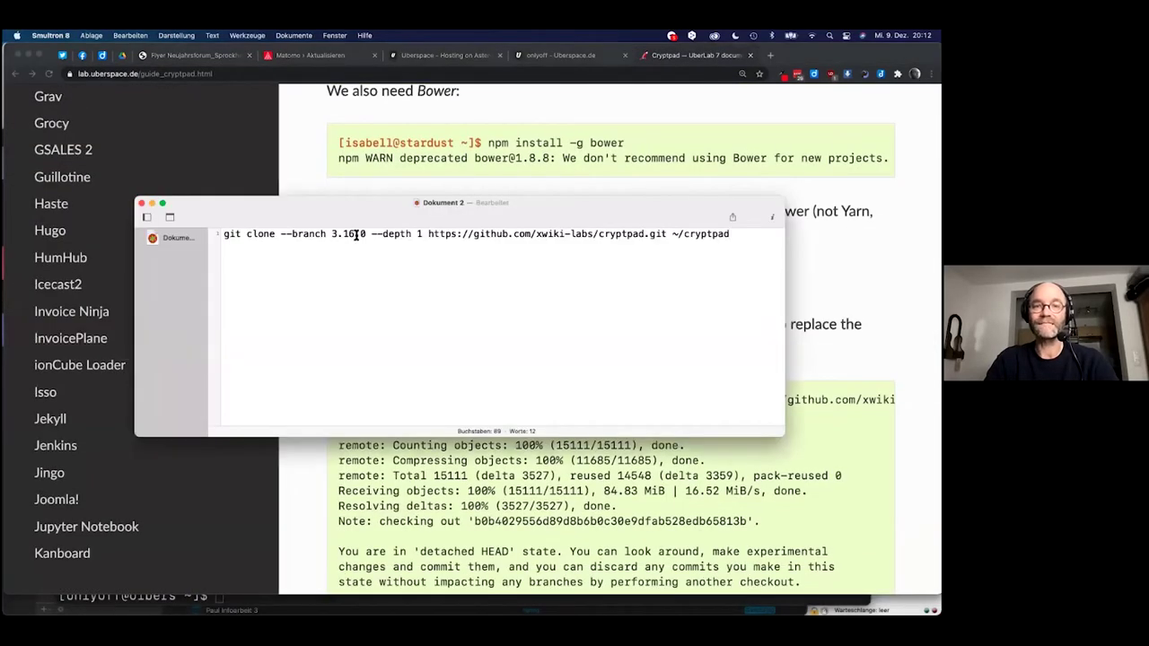
pyautogui.click(354, 234)
pyautogui.press('BackSpace')
pyautogui.press('BackSpace')
pyautogui.write('24')
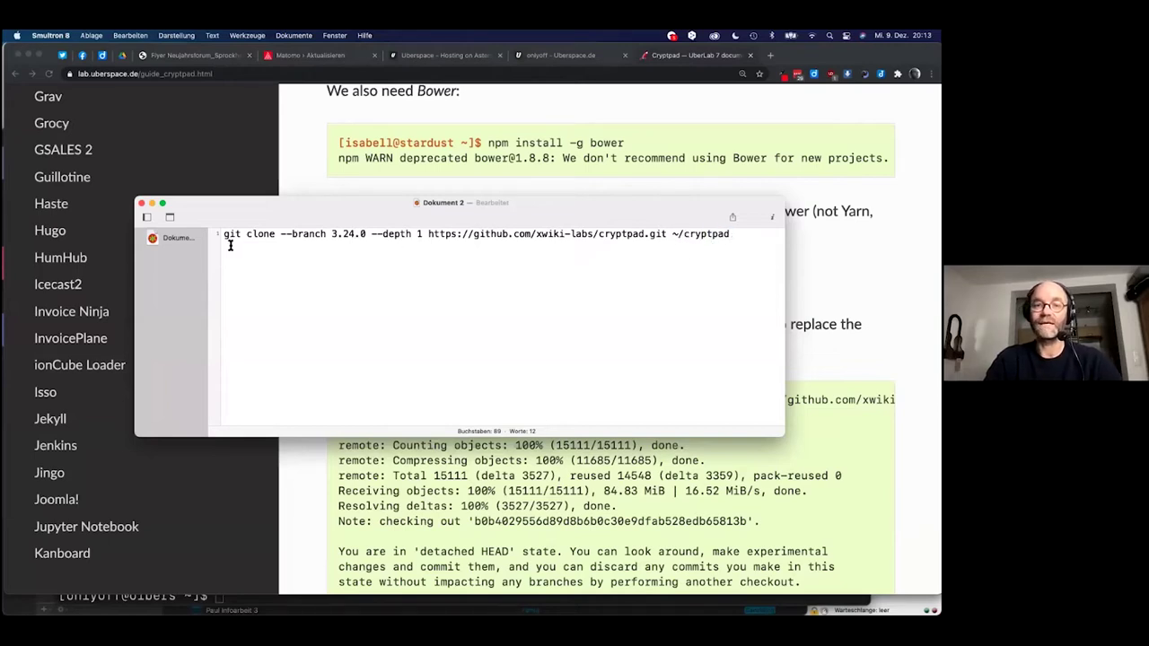
pyautogui.click(205, 235)
pyautogui.press('super+c')
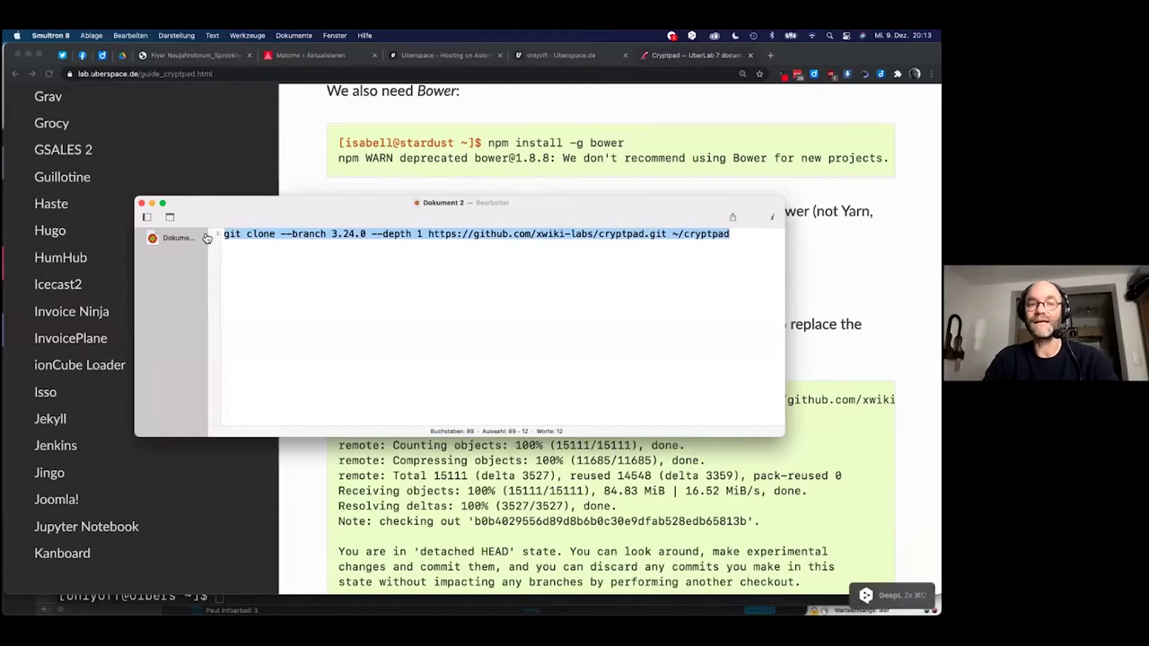
pyautogui.press('super+Tab')
pyautogui.press('super+Tab')
pyautogui.press('super+Tab')
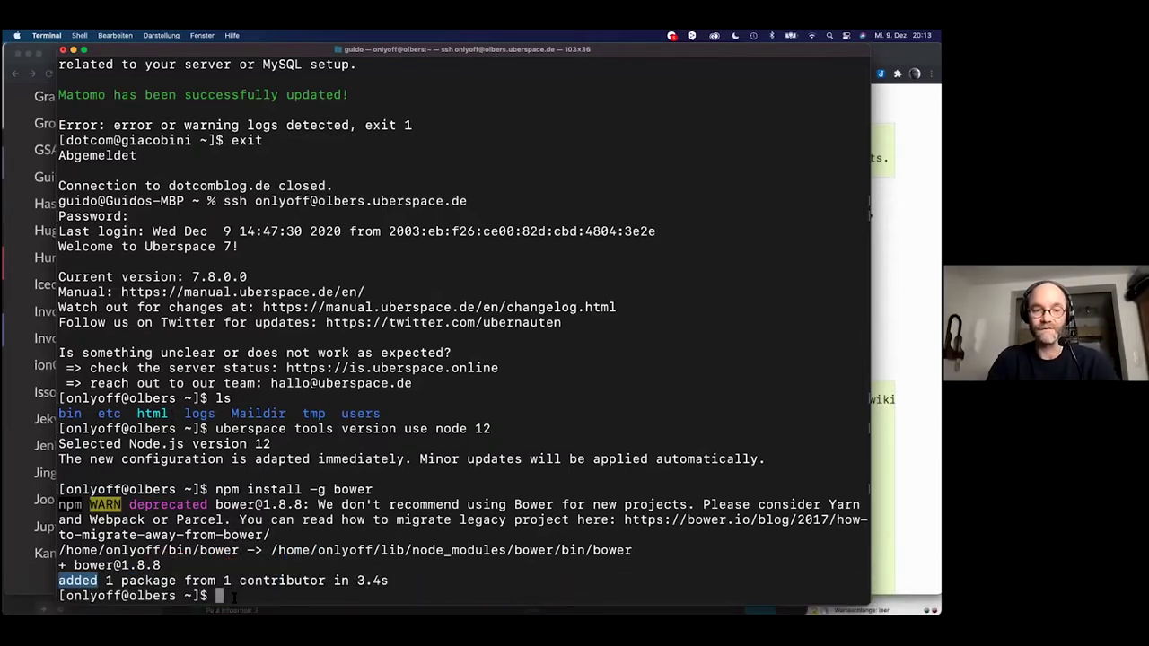
# Paste the 3.24.0 git clone command at the Terminal prompt.
pyautogui.click(237, 593)
pyautogui.press('super+v')
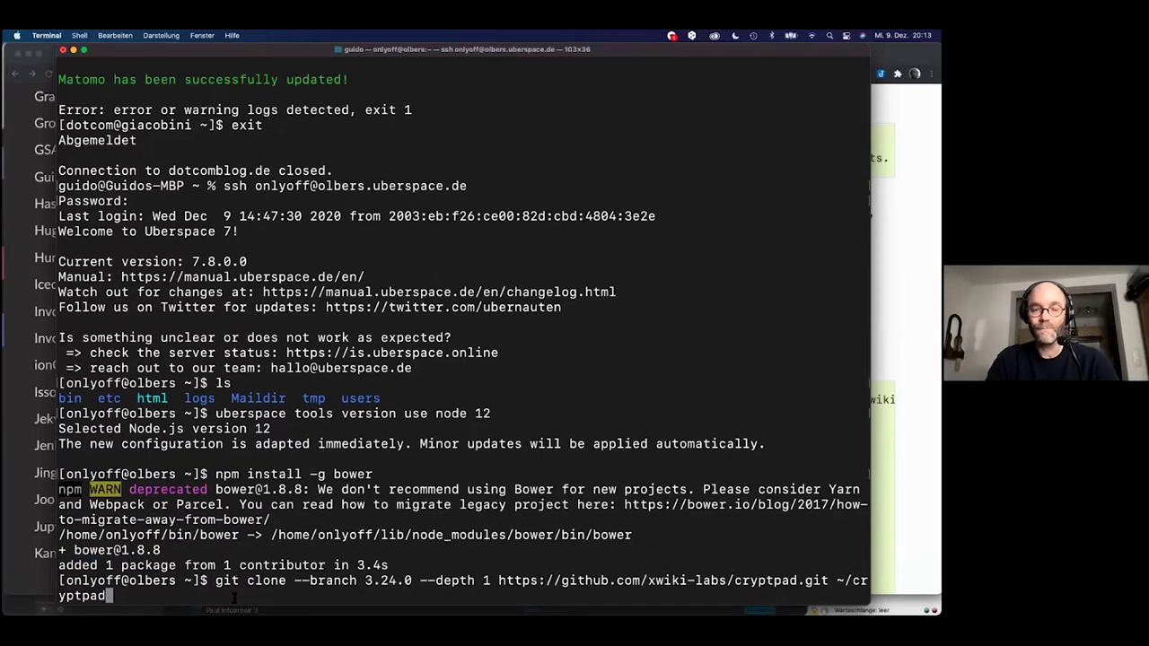
pyautogui.press('super+Tab')
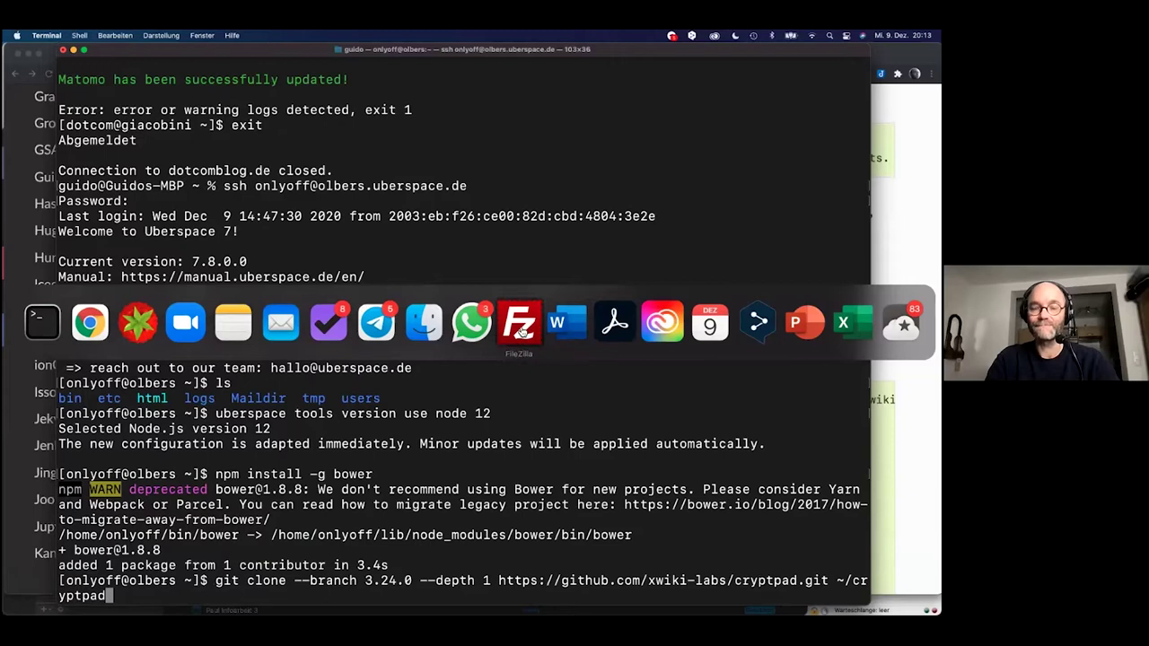
pyautogui.click(521, 325)
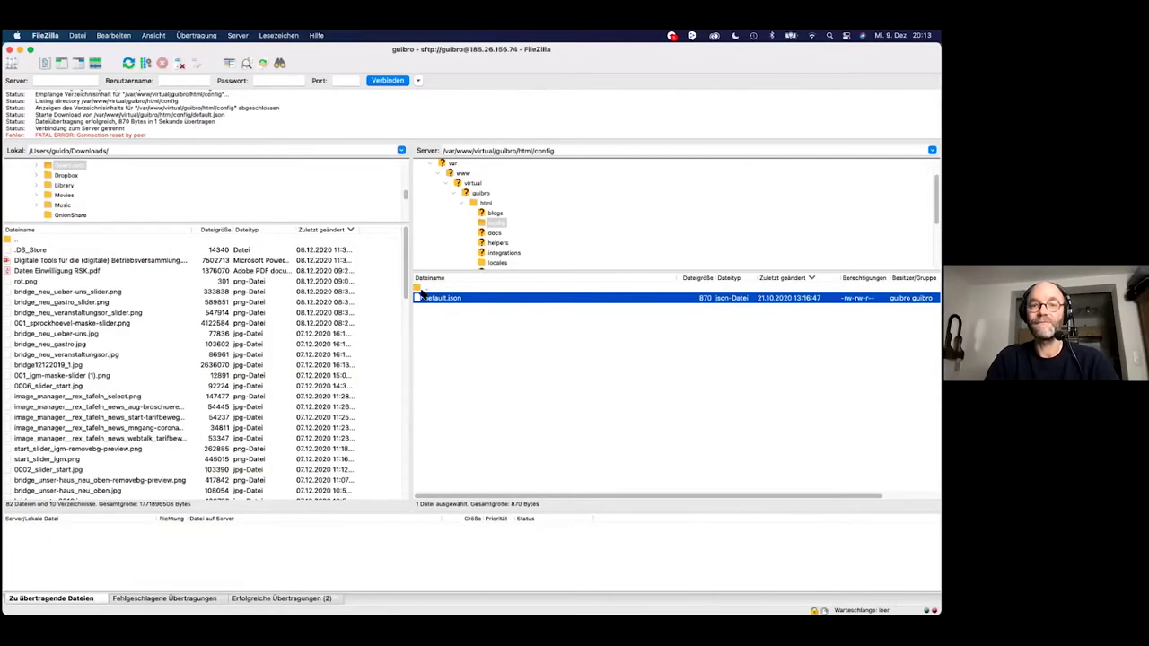
pyautogui.scroll(2, 469, 213)
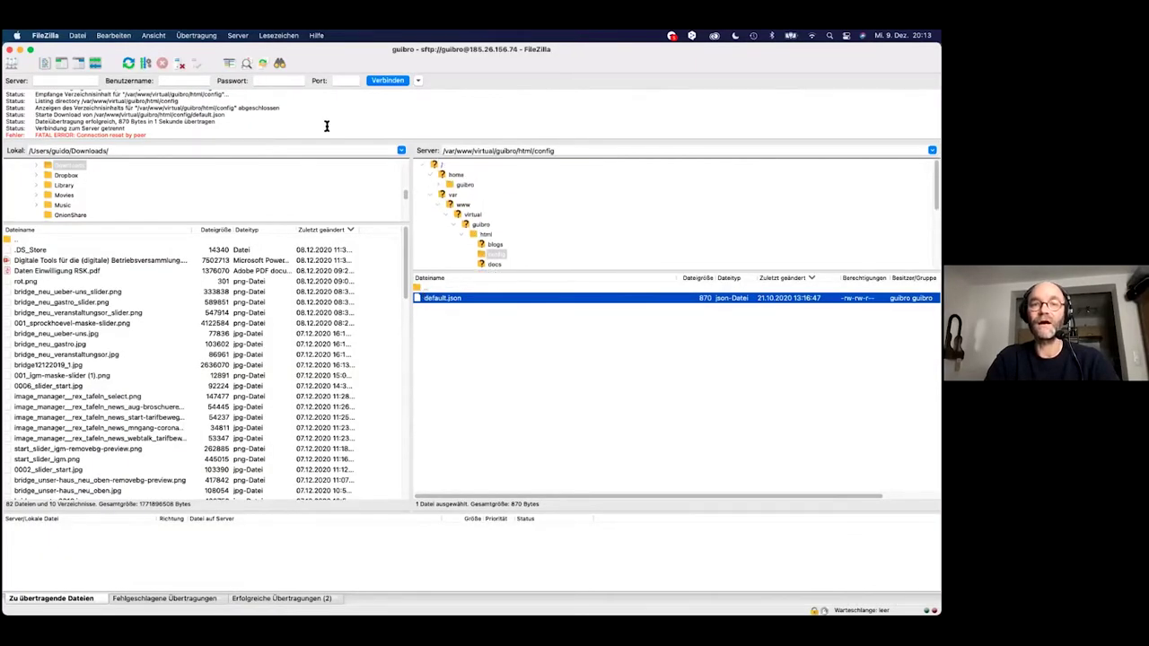
# Connect FileZilla to the saved oercamp-Webtalk site and run the pasted git clone command.
pyautogui.click(11, 63)
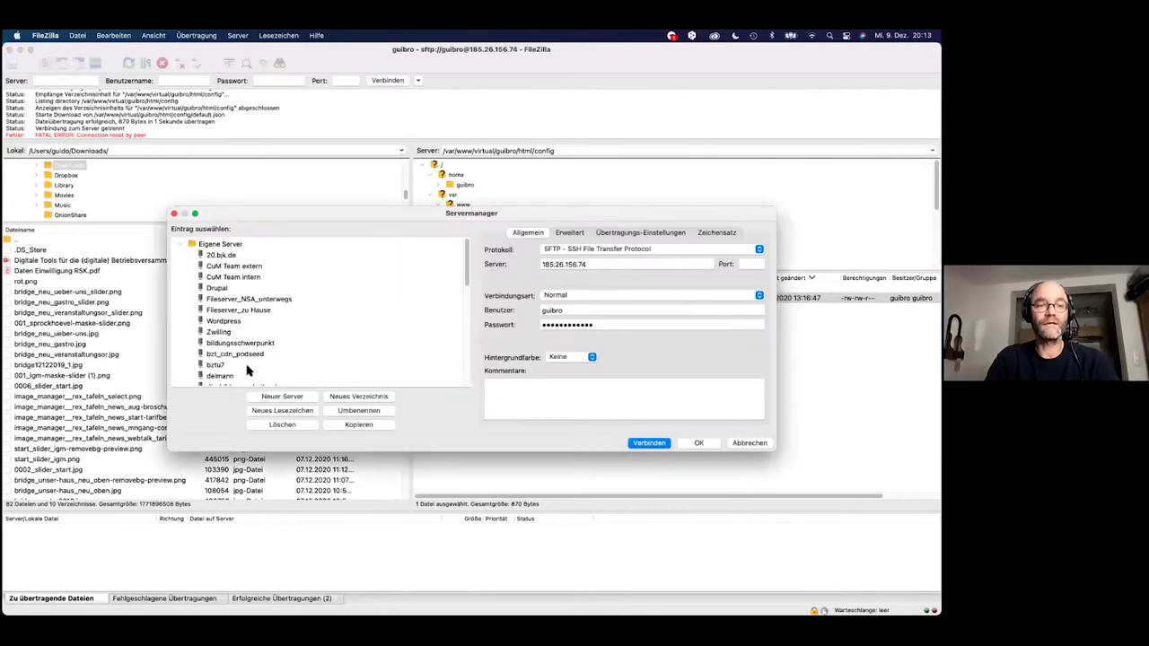
pyautogui.scroll(-5, 256, 377)
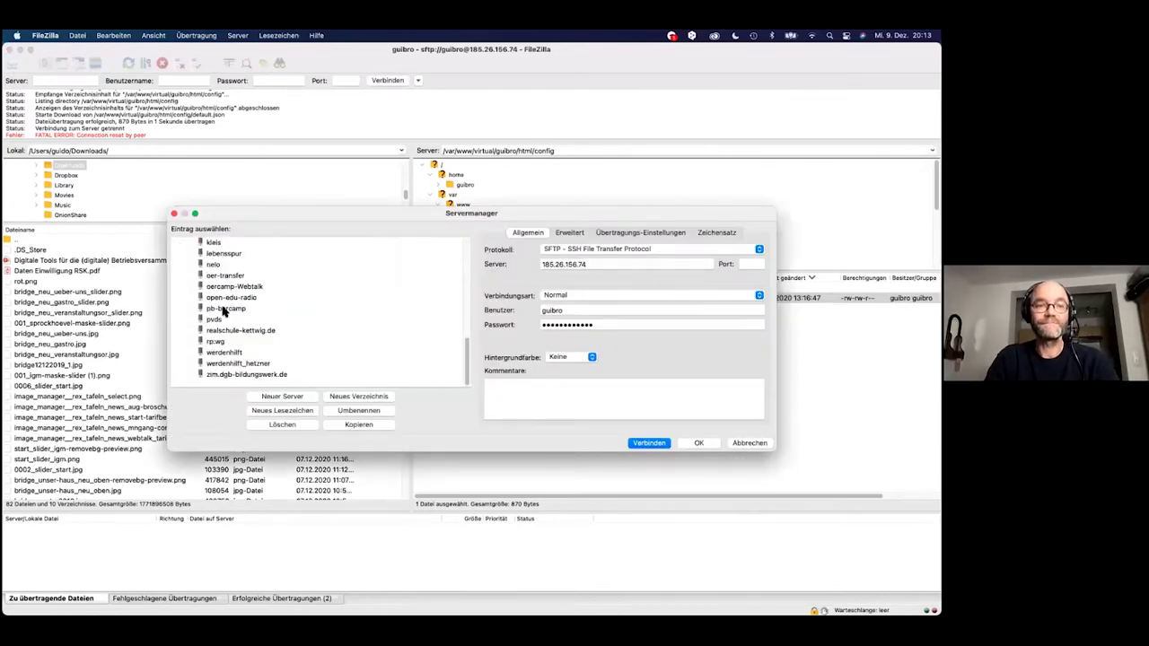
pyautogui.doubleClick(224, 288)
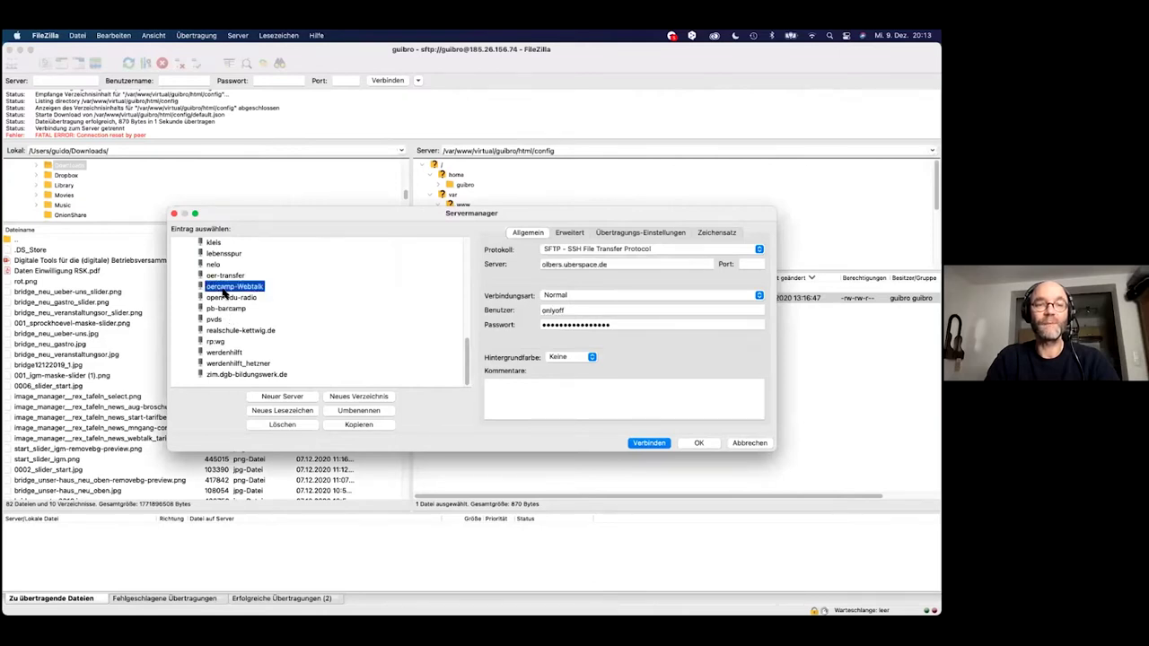
pyautogui.click(578, 362)
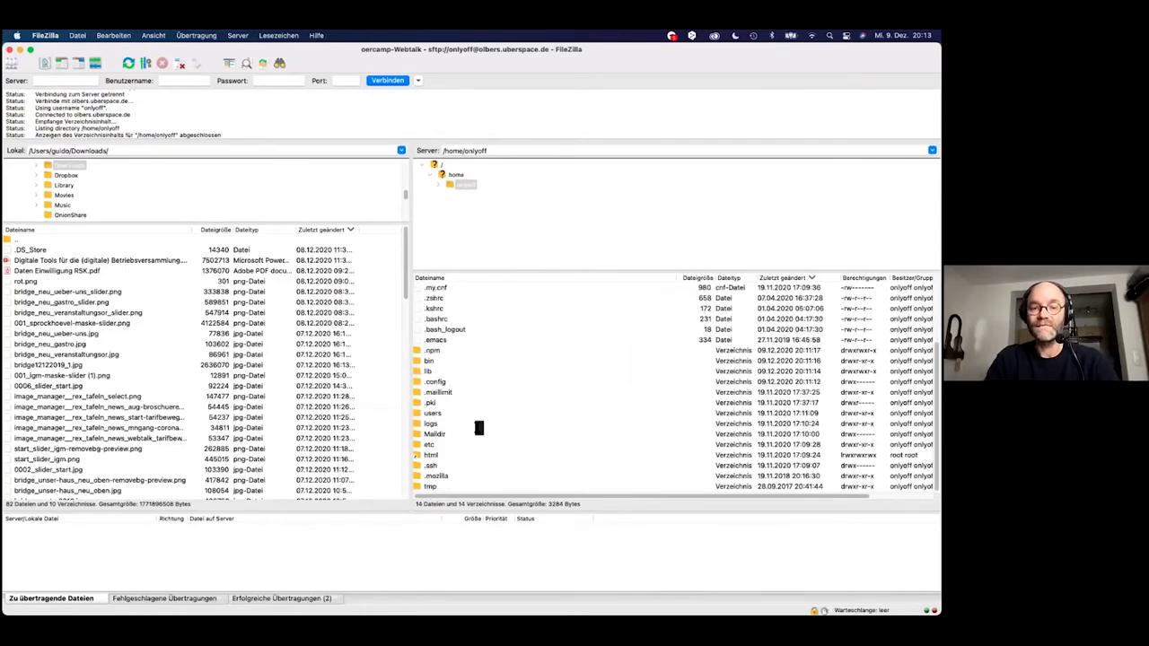
pyautogui.press('super+Tab')
pyautogui.press('Return')
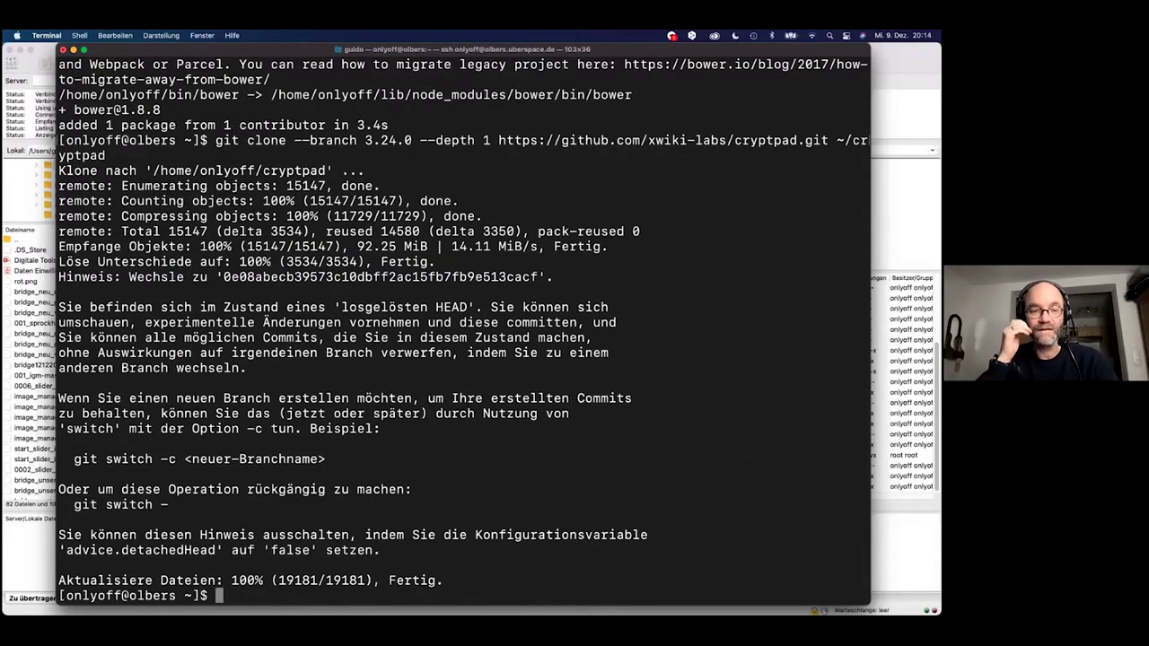
# Refresh FileZilla's server listing and open the cloned cryptpad folder to inspect its files.
pyautogui.press('super+Tab')
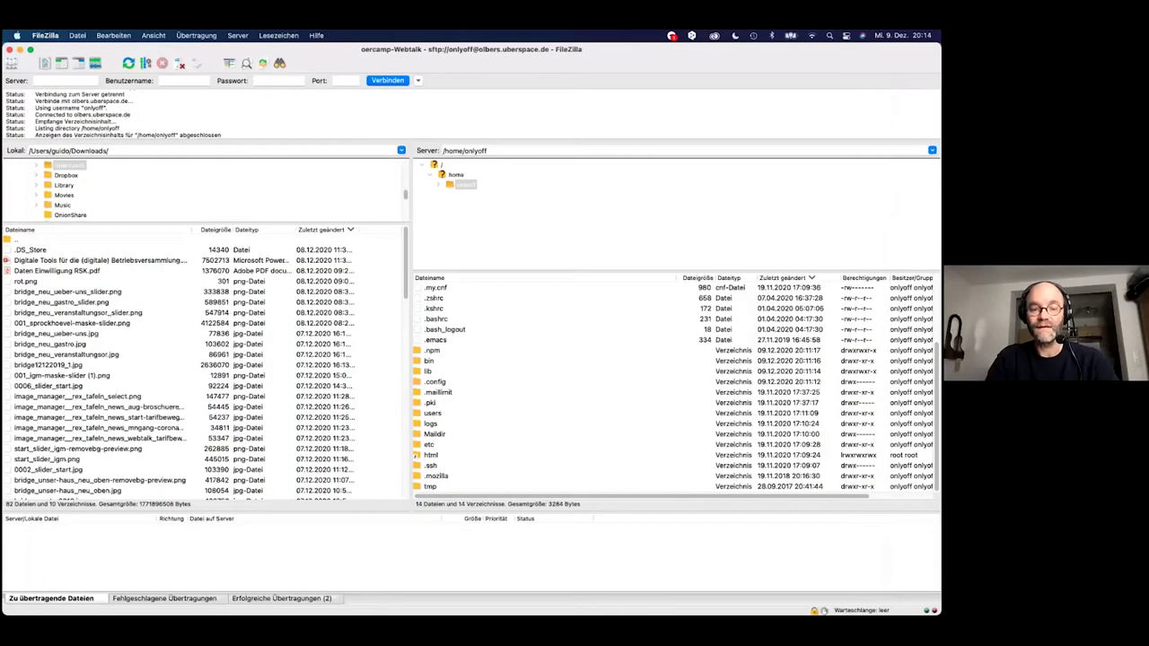
pyautogui.click(128, 64)
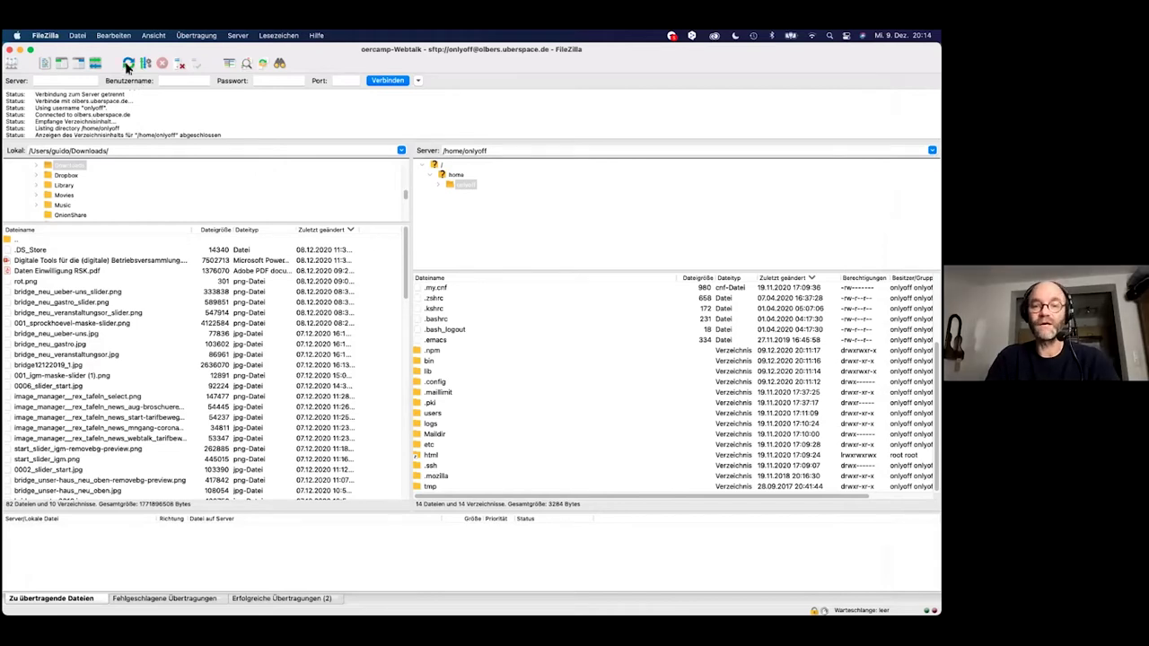
pyautogui.scroll(-1, 464, 385)
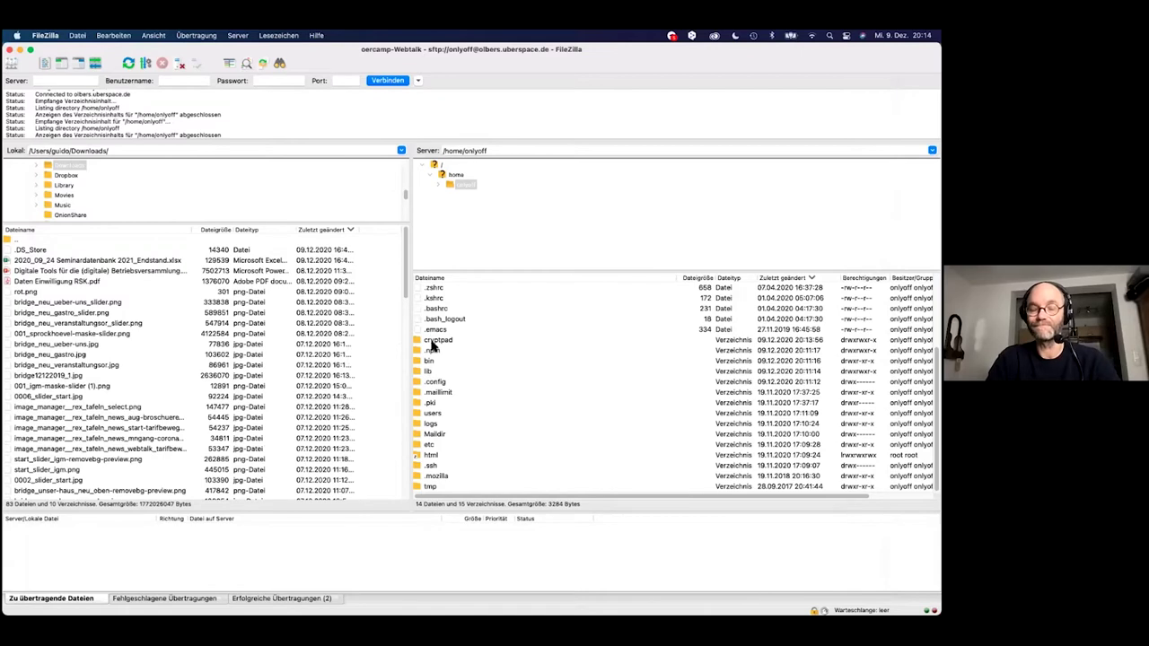
pyautogui.doubleClick(434, 341)
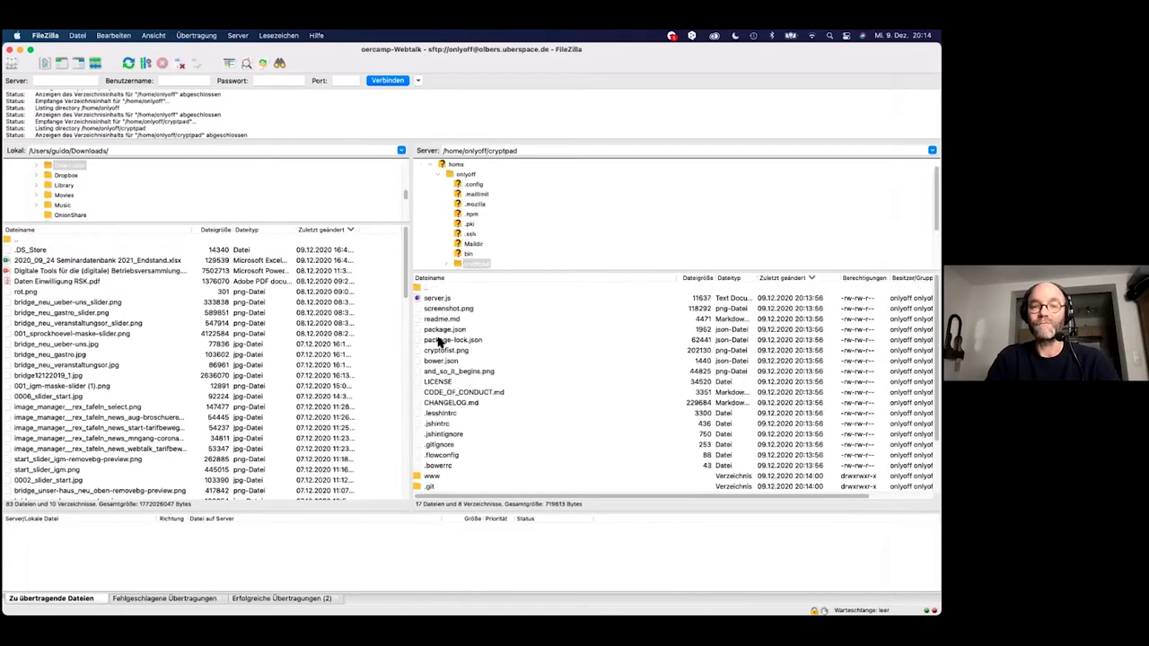
pyautogui.scroll(-3, 439, 342)
pyautogui.scroll(3, 439, 342)
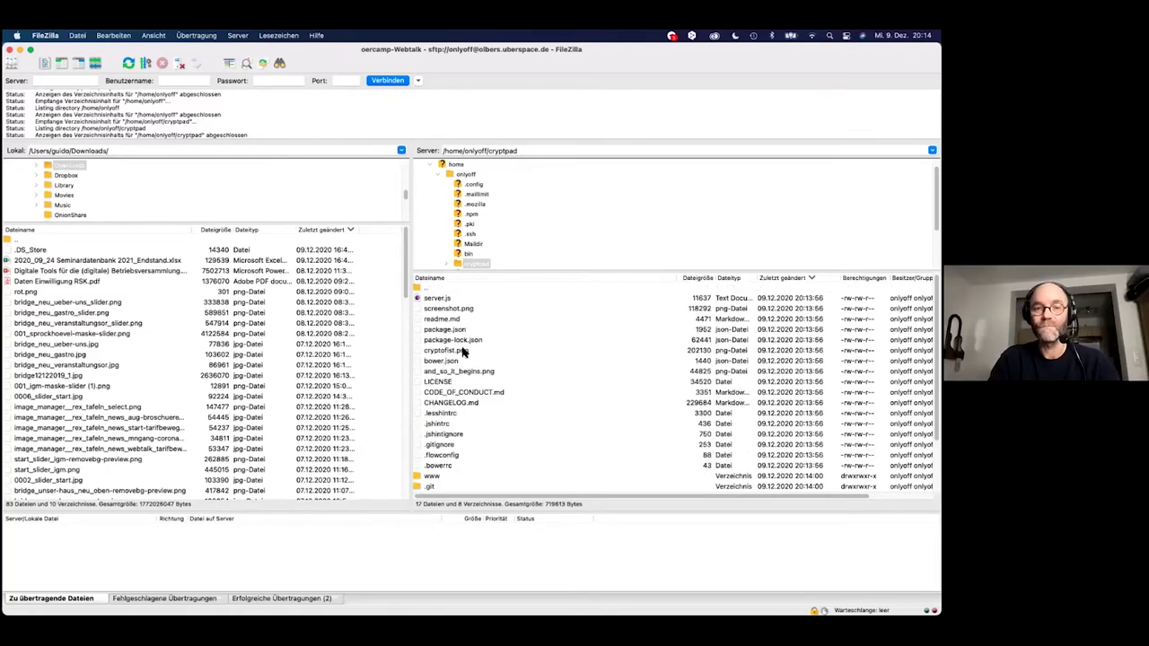
pyautogui.press('super+Tab')
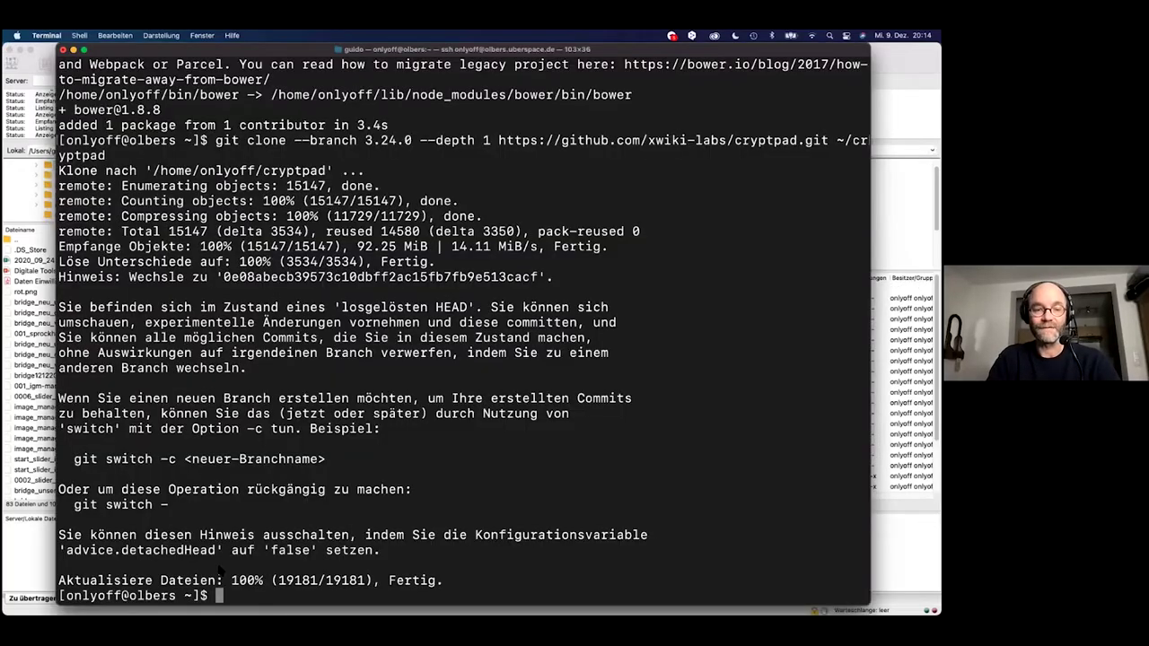
pyautogui.press('super+Tab')
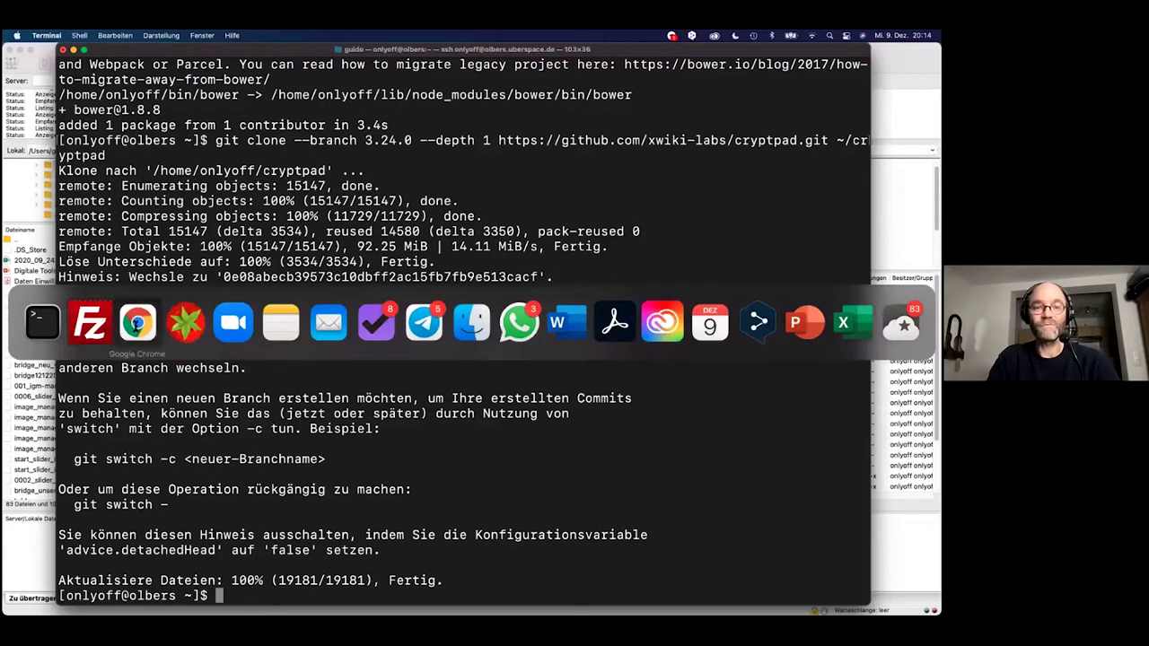
# Scroll the CryptPad guide in Chrome to its dependencies section.
pyautogui.click(137, 327)
pyautogui.scroll(-2, 362, 371)
pyautogui.scroll(-3, 363, 370)
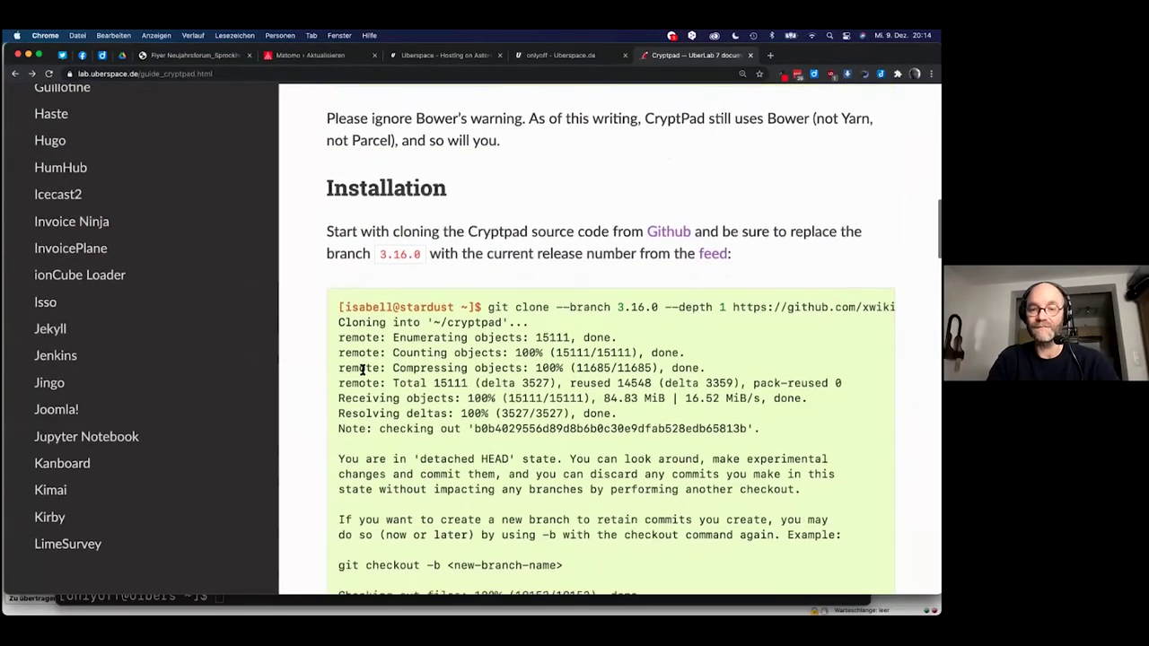
pyautogui.scroll(-3, 440, 409)
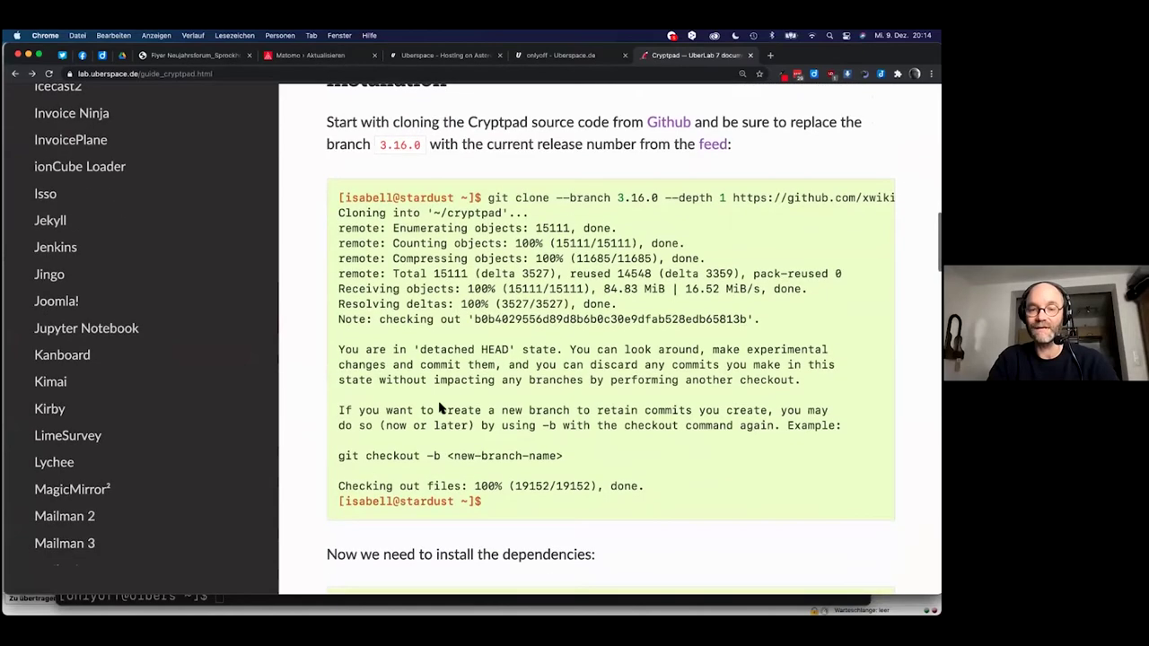
pyautogui.scroll(-1, 425, 431)
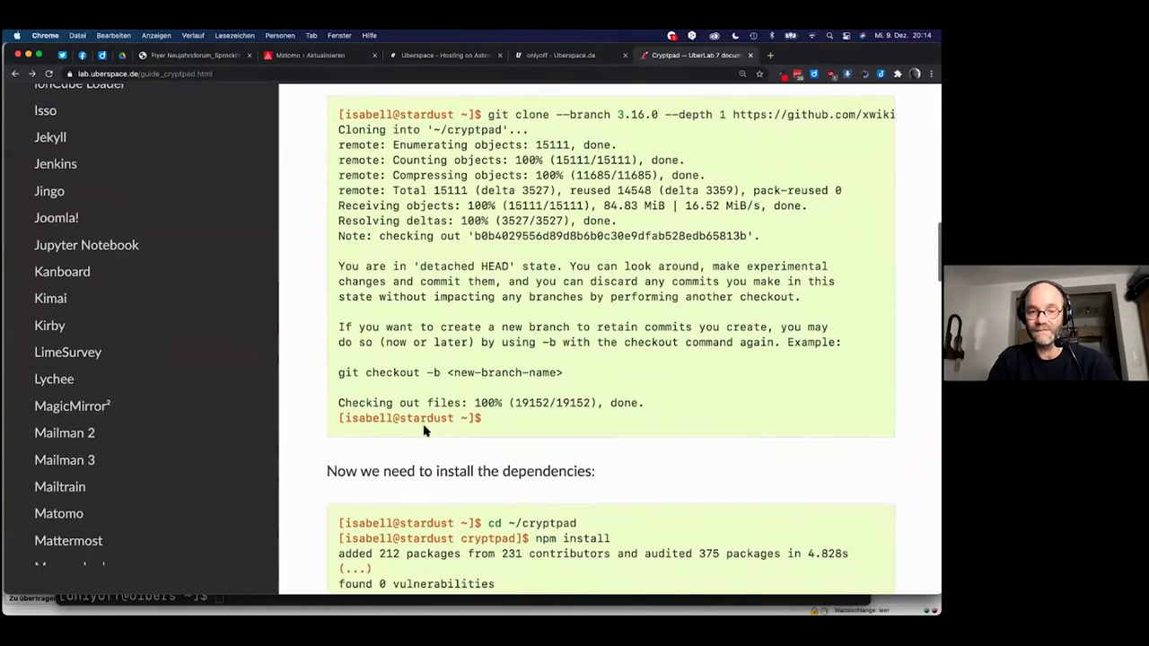
pyautogui.scroll(-3, 425, 432)
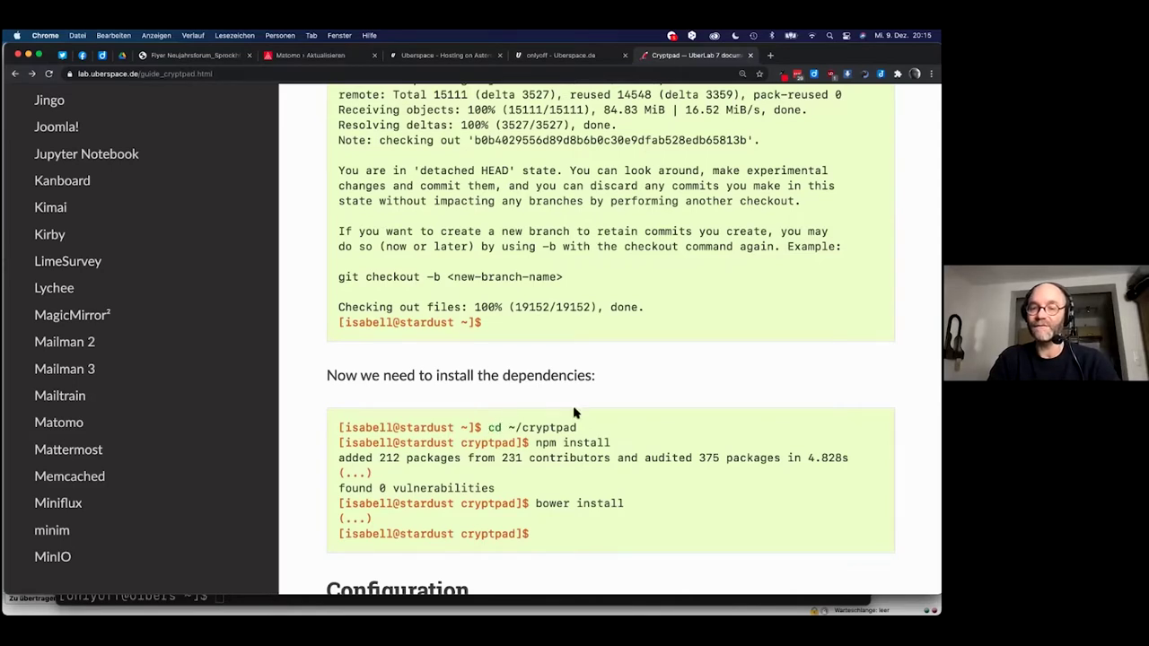
# Change into the cryptpad directory with cd cryptpad/ in Terminal.
pyautogui.press('super+Tab')
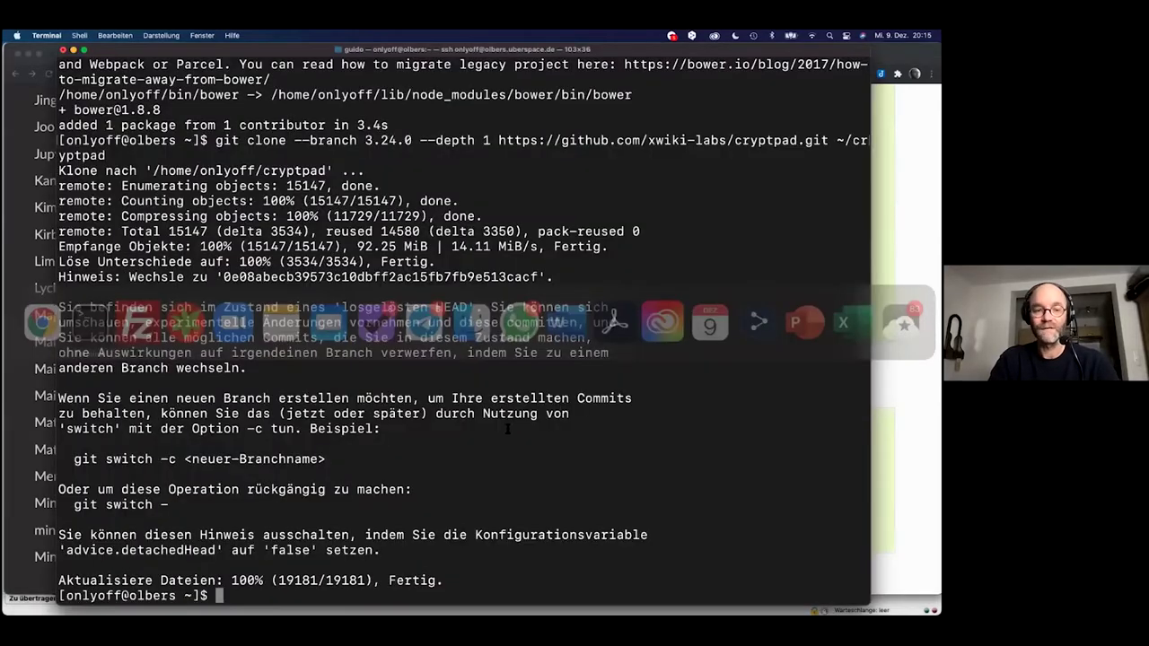
pyautogui.write('cd ')
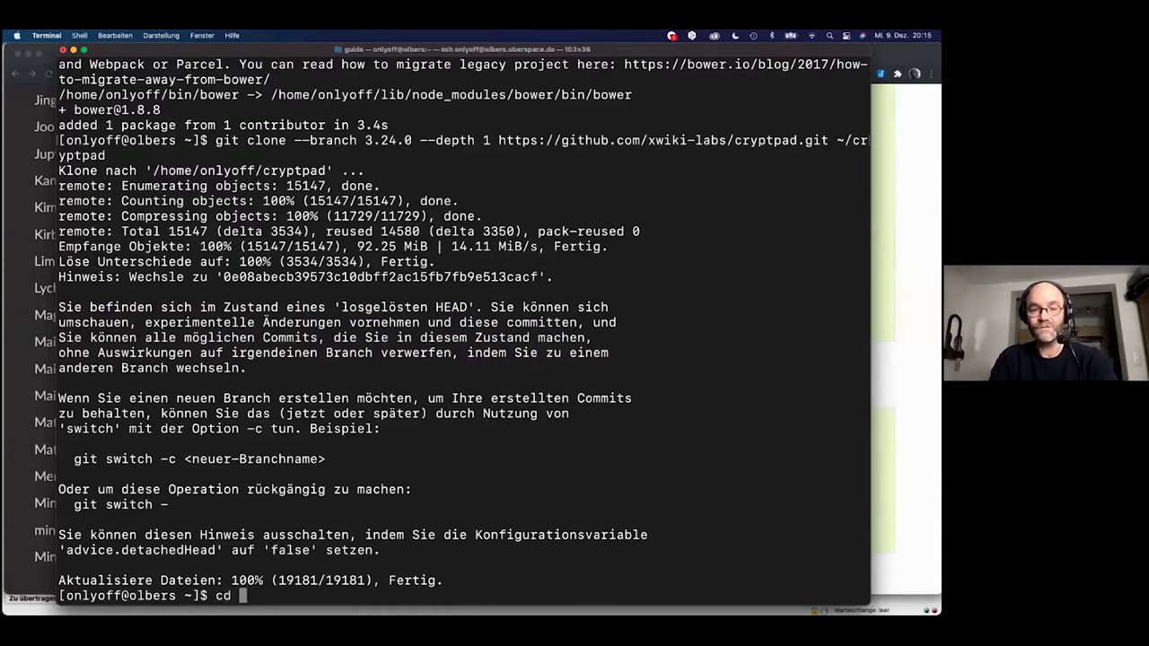
pyautogui.write('cry')
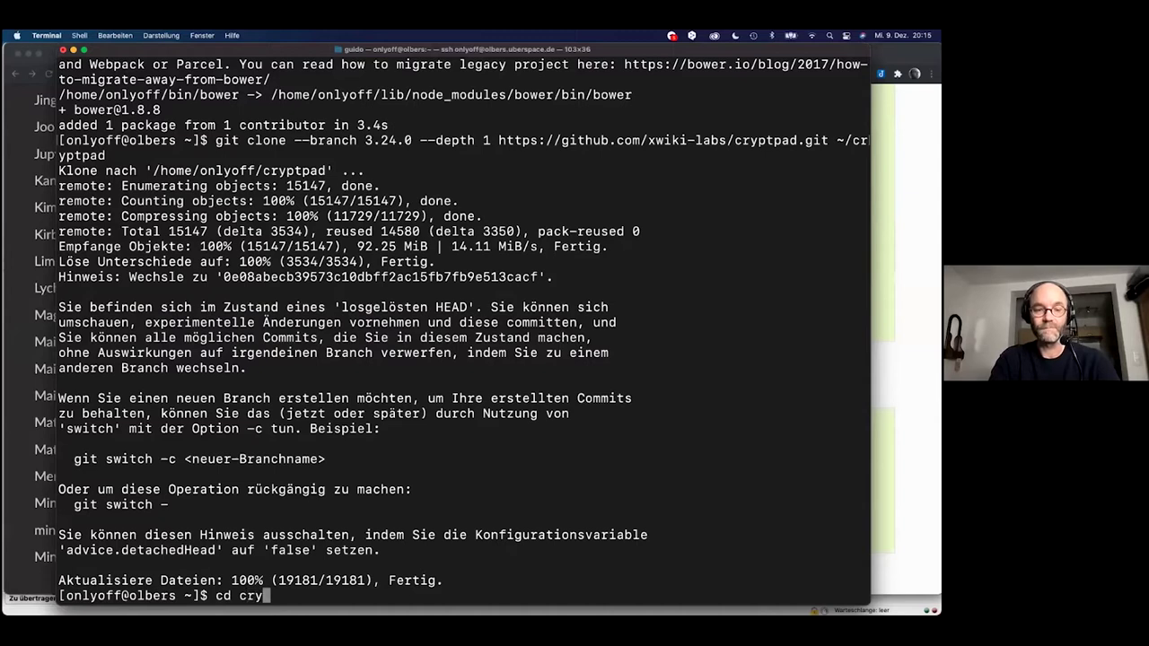
pyautogui.press('Tab')
pyautogui.press('Return')
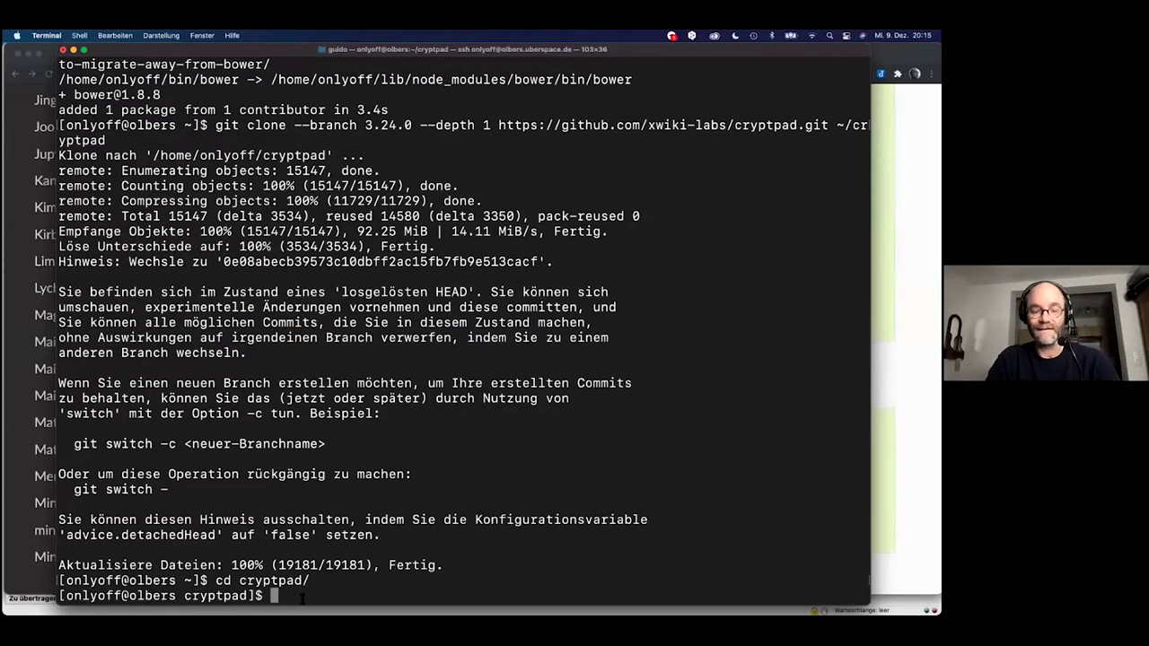
# Copy 'npm install' from the guide and run it in the cryptpad folder.
pyautogui.press('super+Tab')
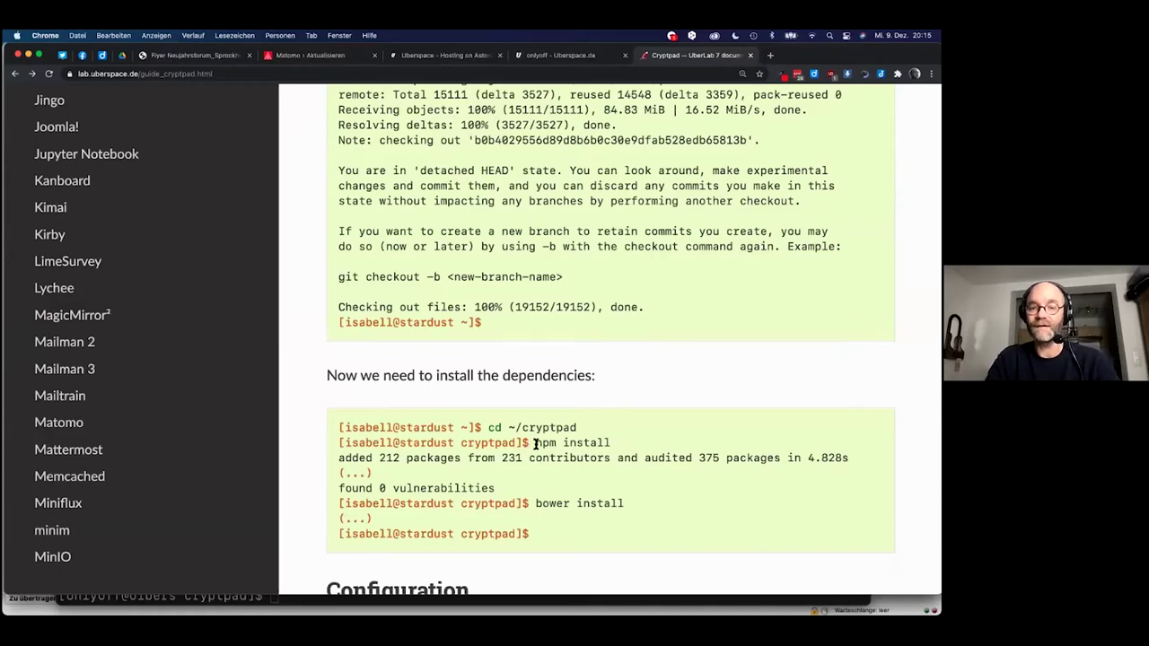
pyautogui.moveTo(534, 445); pyautogui.dragTo(609, 443)
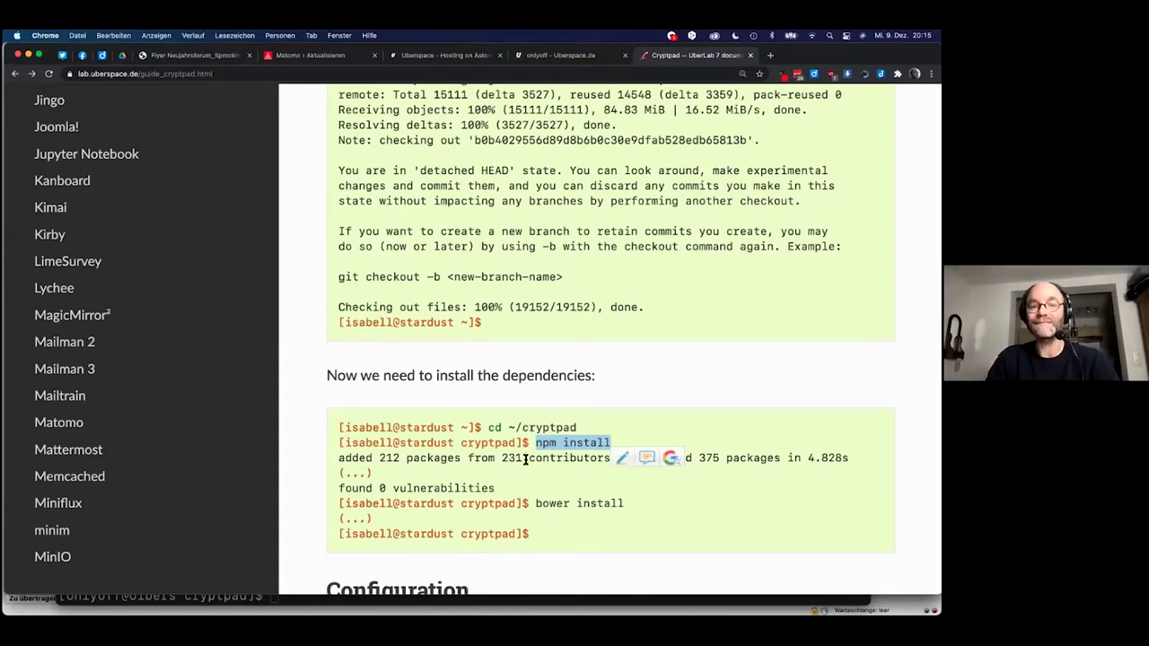
pyautogui.press('super+c')
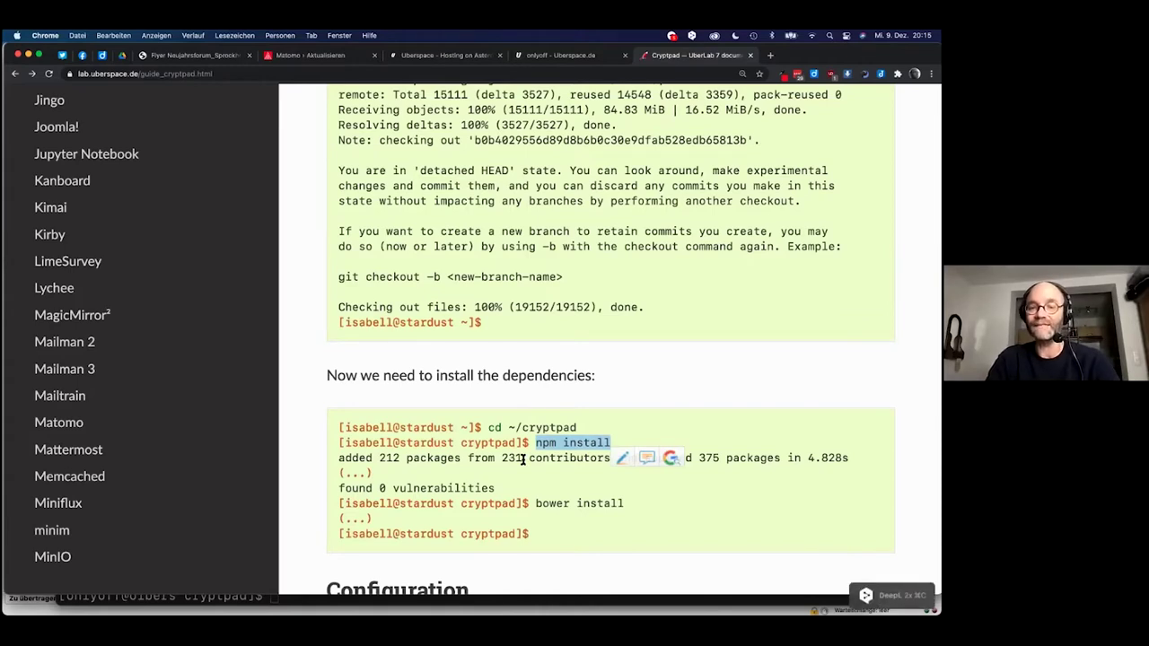
pyautogui.press('super+Tab')
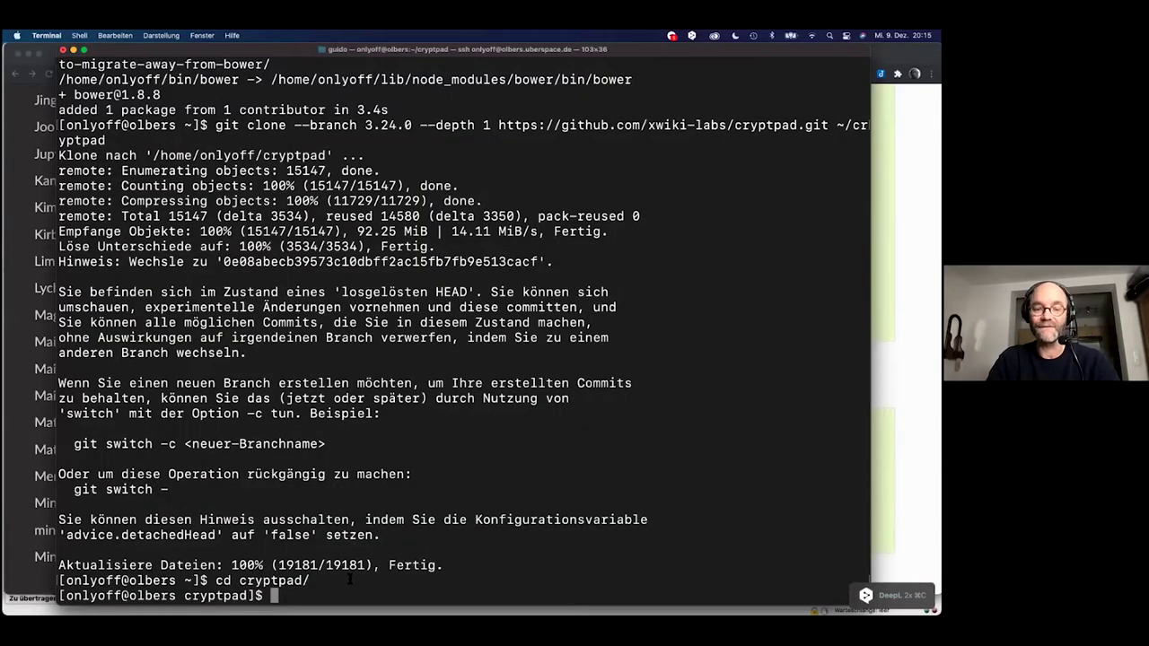
pyautogui.press('super+v')
pyautogui.press('Return')
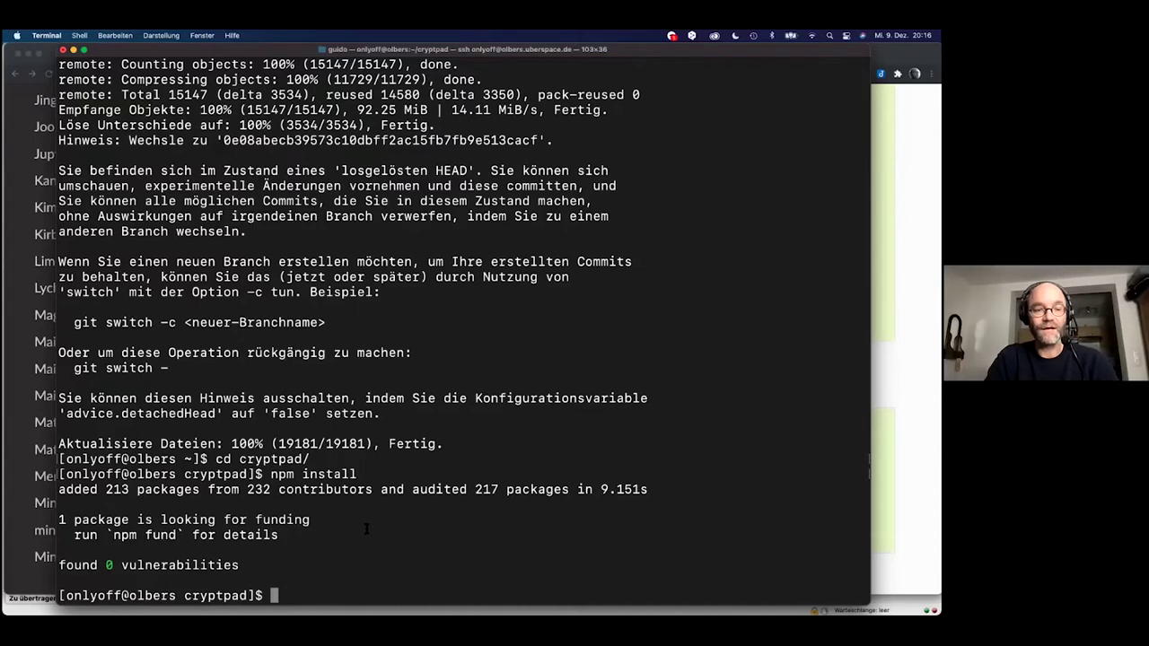
# Copy the 'bower install' command from the guide.
pyautogui.press('super+Tab')
pyautogui.scroll(-2, 415, 525)
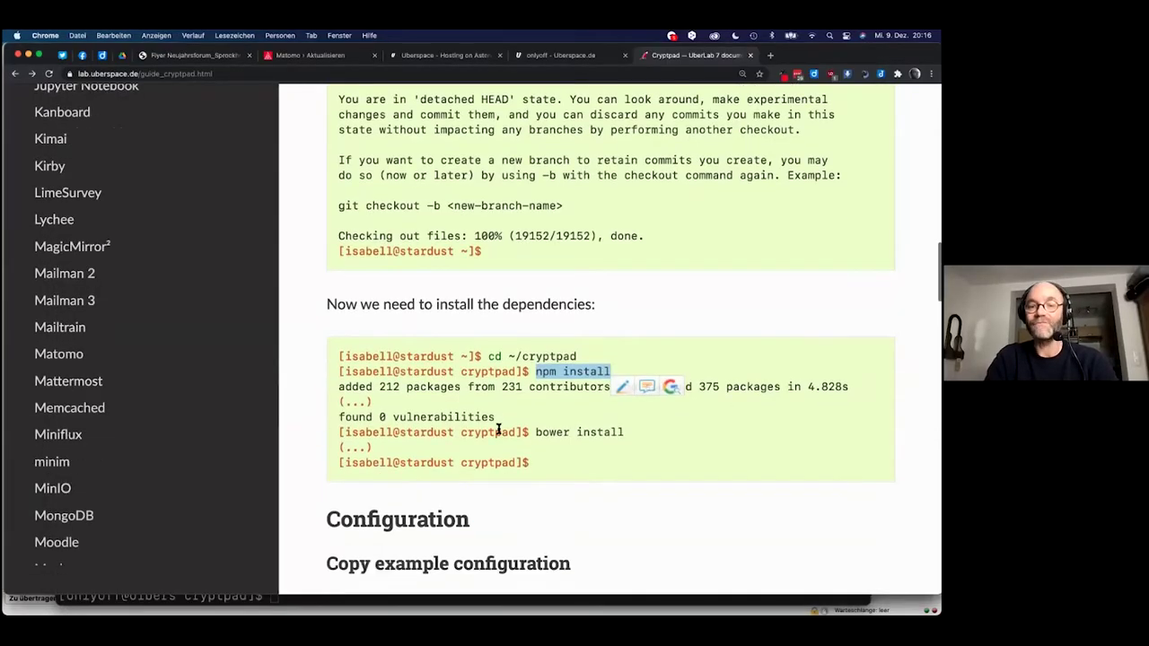
pyautogui.moveTo(535, 432); pyautogui.dragTo(623, 438)
pyautogui.press('super+c')
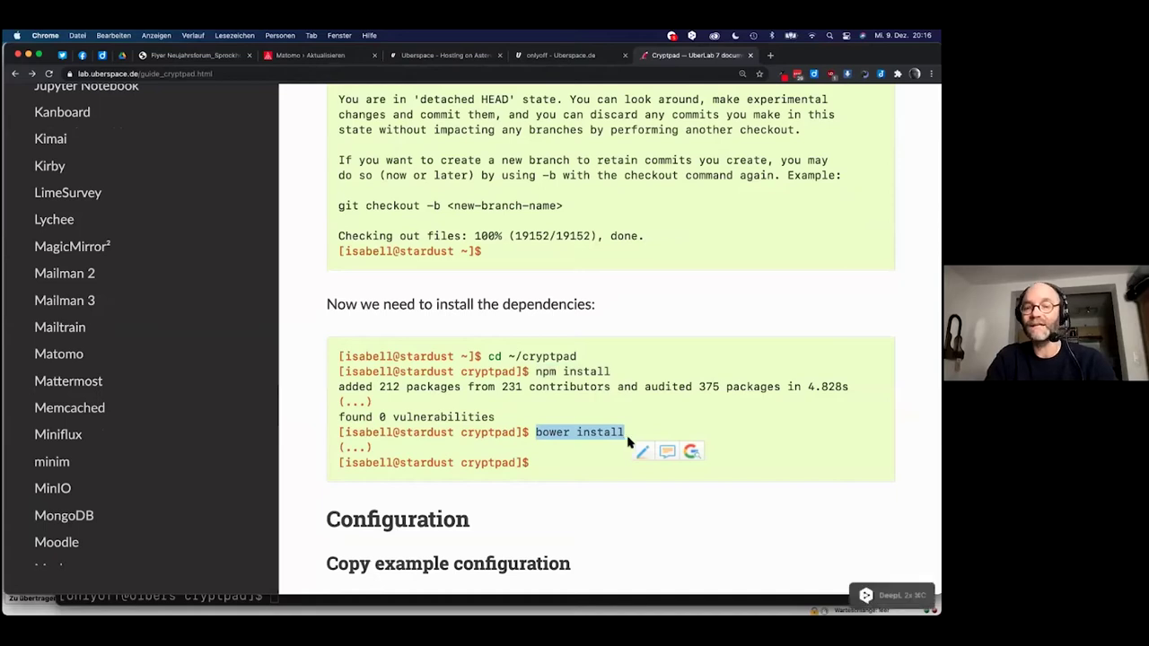
pyautogui.press('super+Tab')
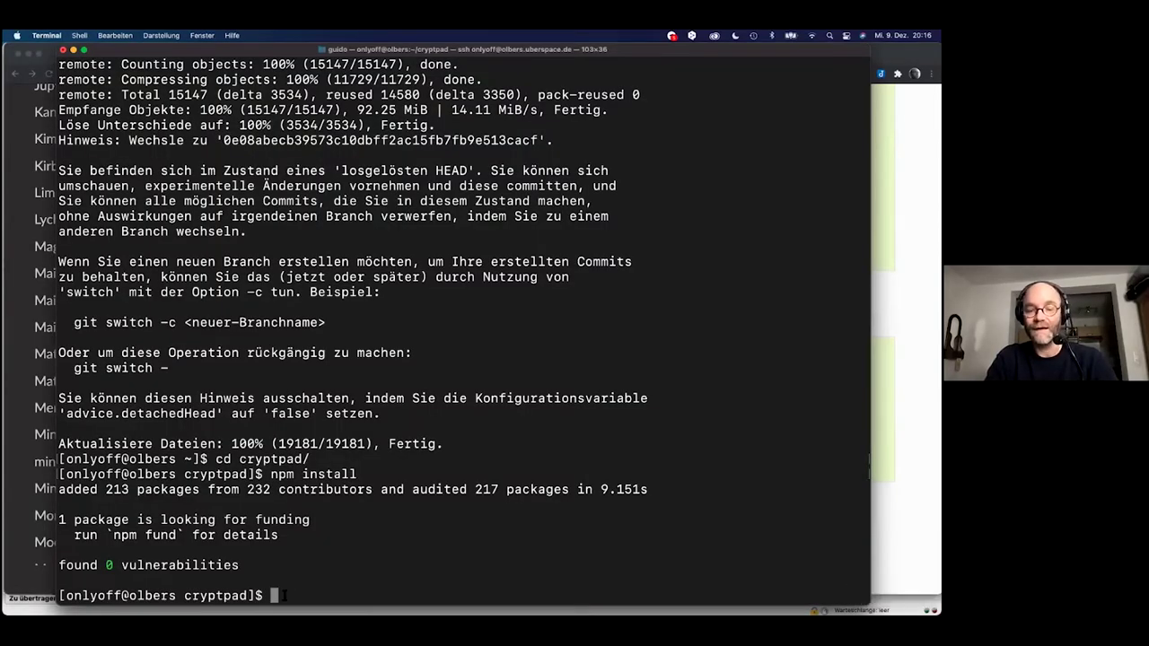
# Run bower install at the cryptpad prompt, then scroll the guide toward Configuration.
pyautogui.press('super+v')
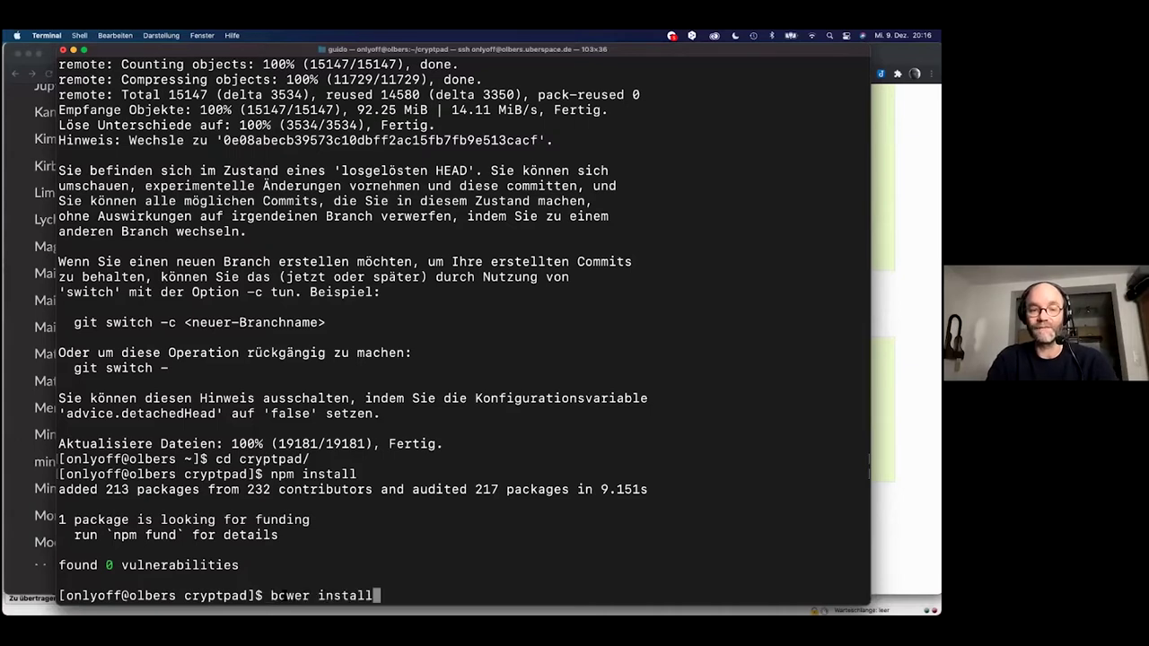
pyautogui.press('Return')
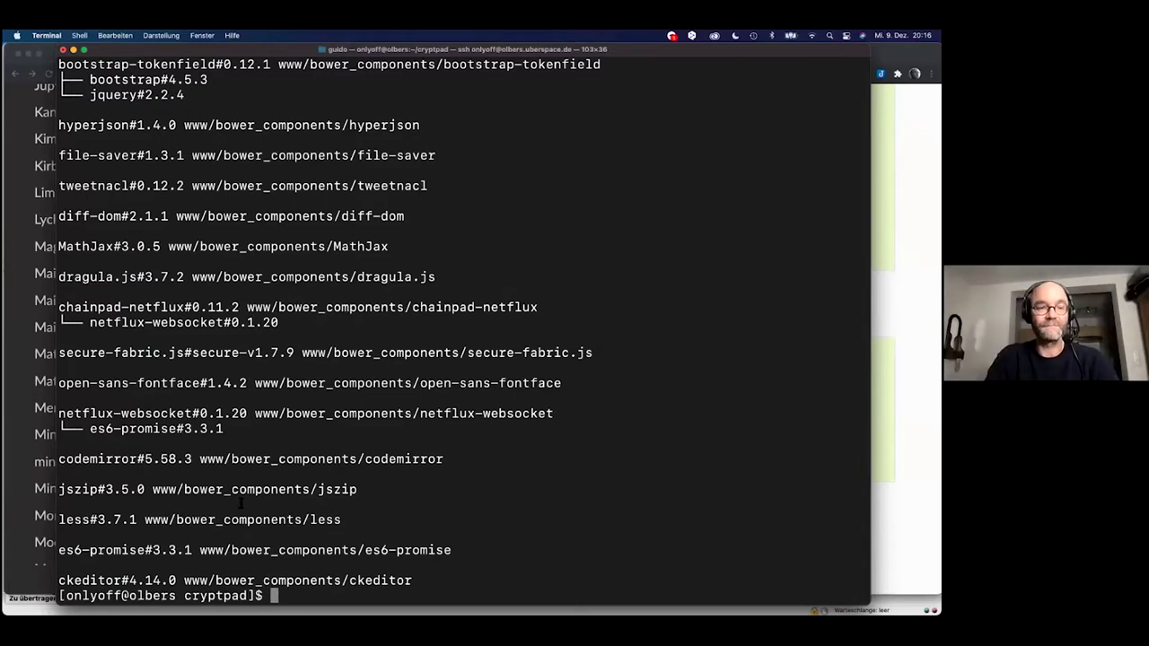
pyautogui.scroll(8, 241, 503)
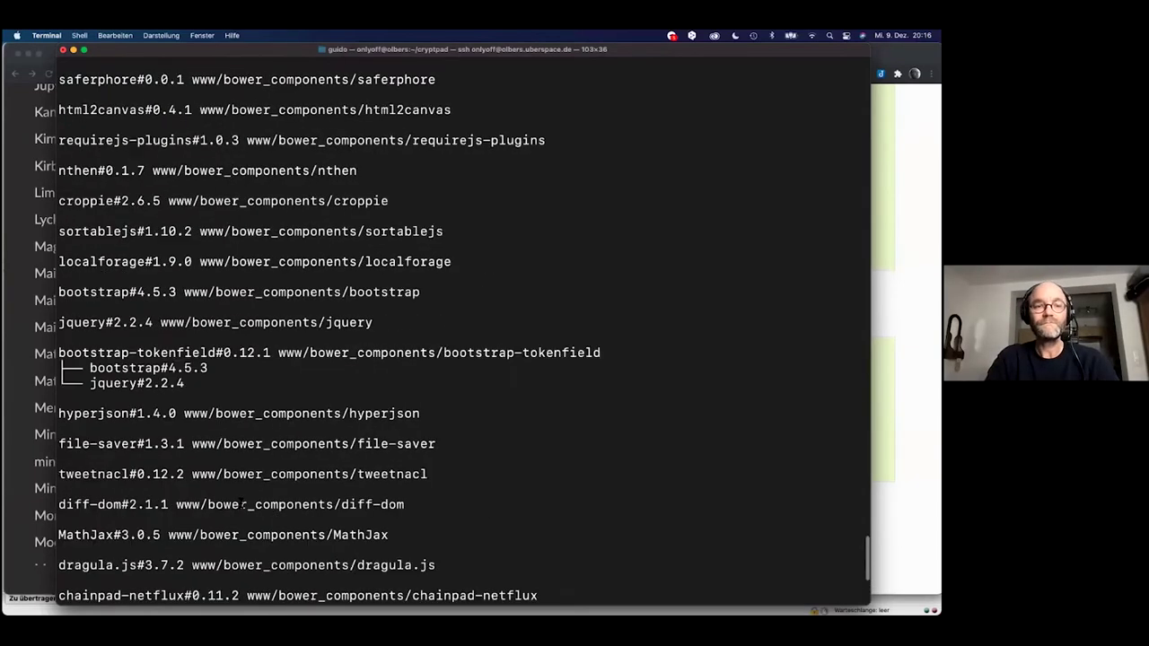
pyautogui.scroll(-8, 241, 503)
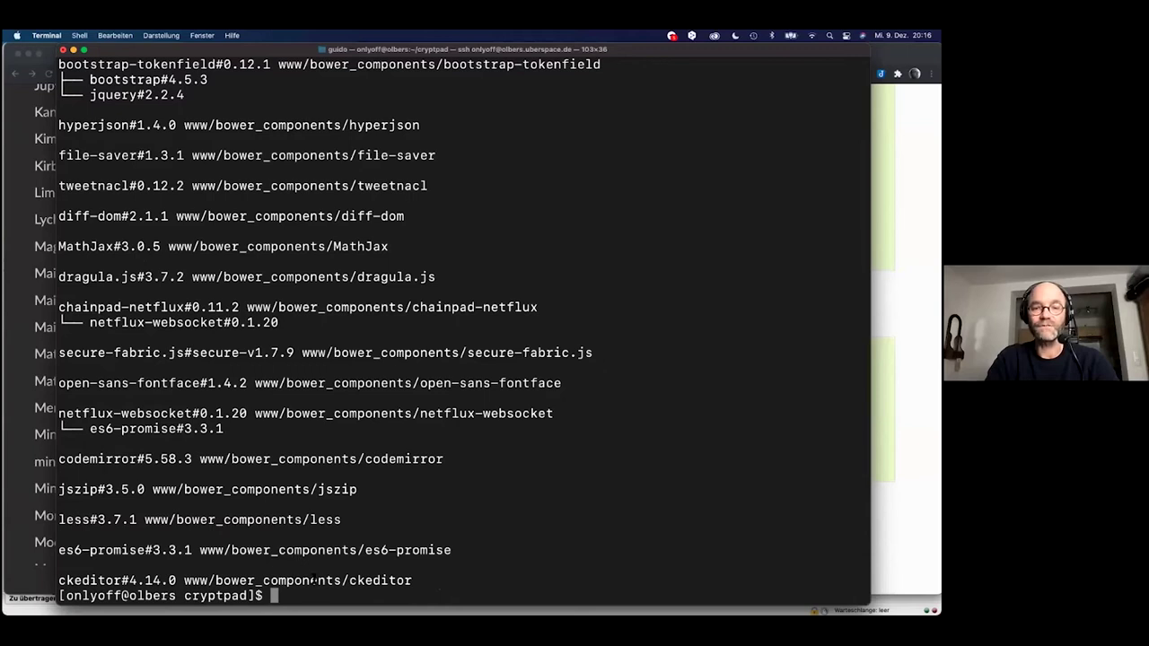
pyautogui.press('super+Tab')
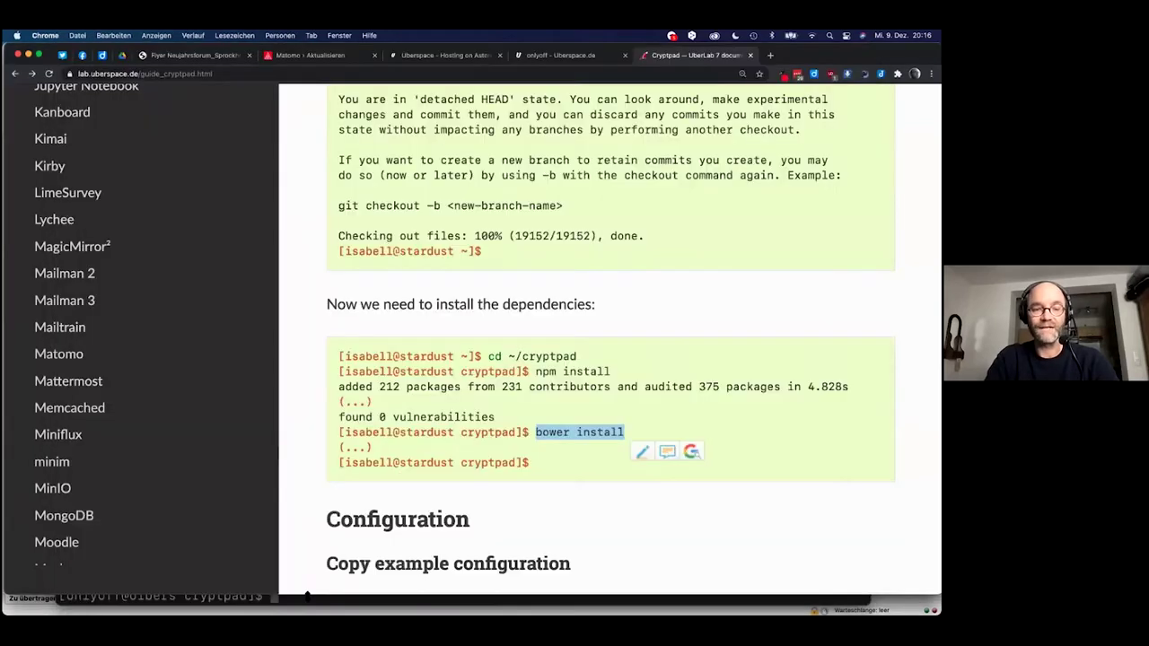
pyautogui.scroll(-2, 388, 496)
pyautogui.scroll(-2, 388, 496)
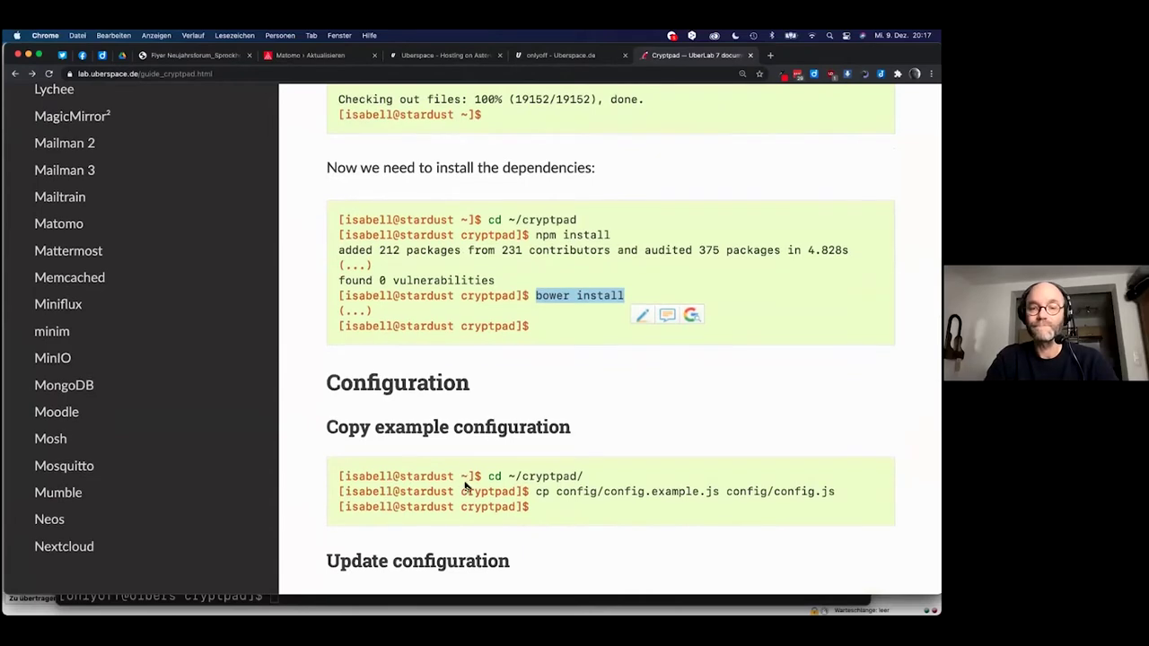
# Scroll to 'Copy example configuration' and select the cp config/config.example.js config/config.js command.
pyautogui.scroll(-1, 465, 483)
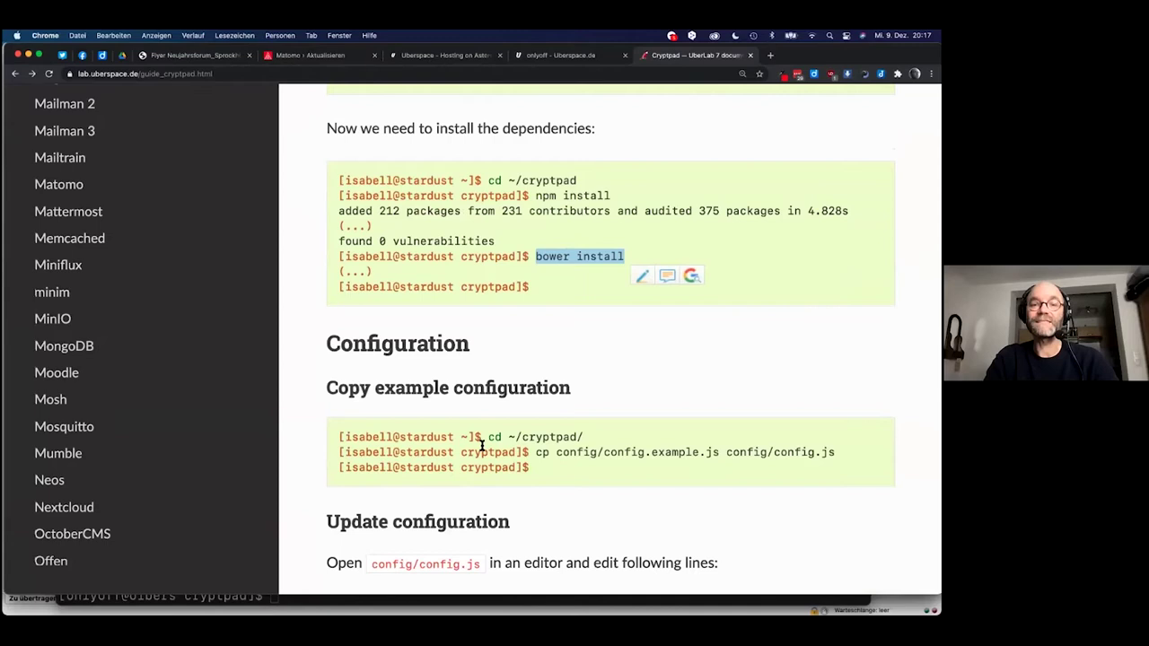
pyautogui.scroll(-1, 482, 446)
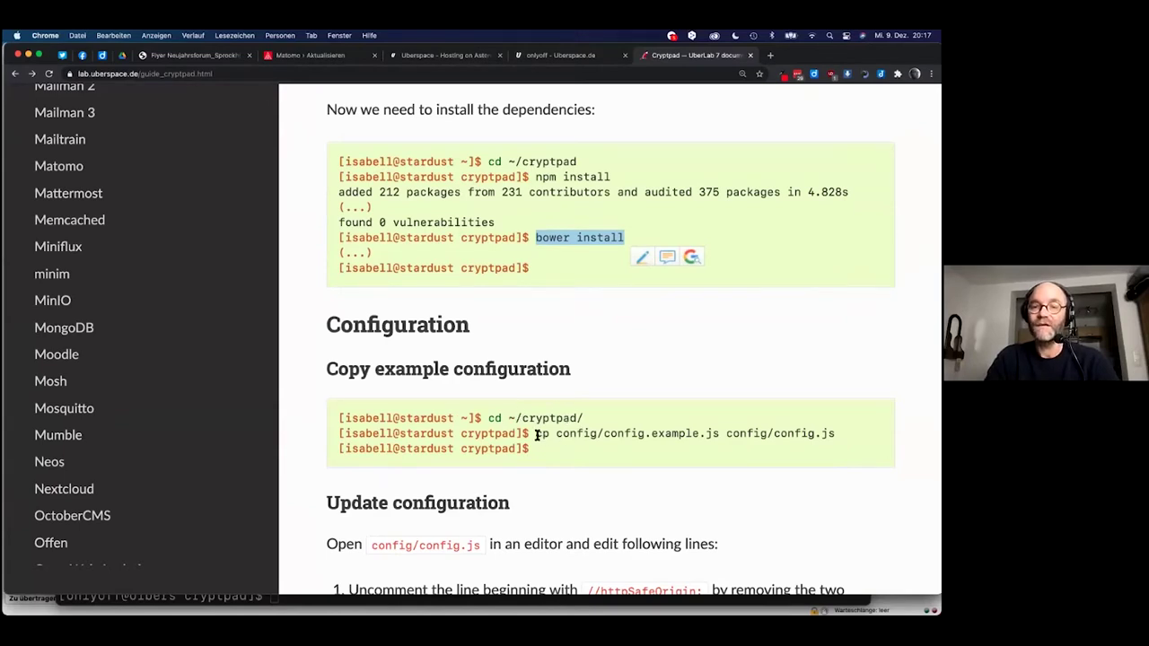
pyautogui.moveTo(536, 435); pyautogui.dragTo(836, 435)
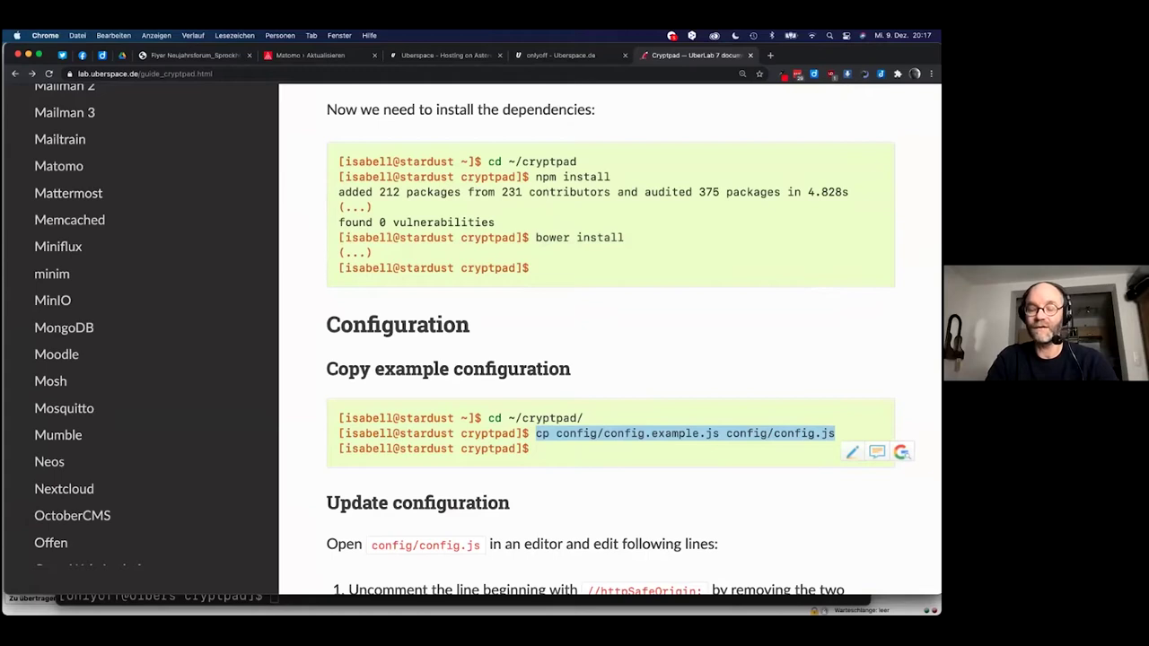
# Open the server's cryptpad/config folder in FileZilla, showing only config.example.js.
pyautogui.moveTo(90, 323)
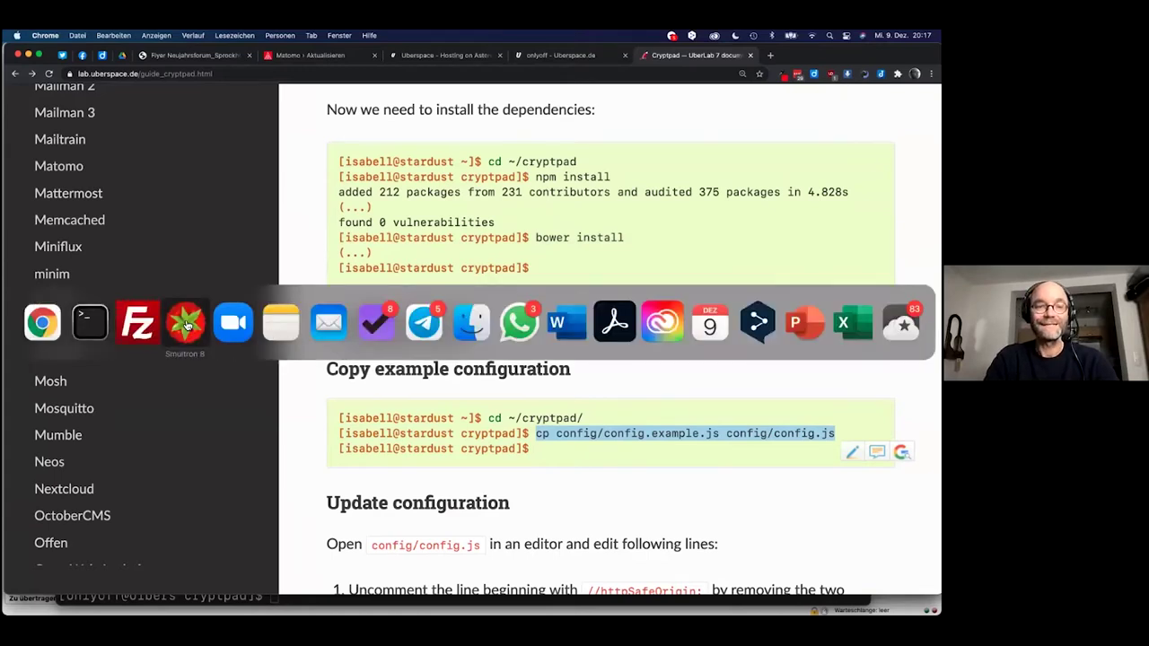
pyautogui.click(138, 325)
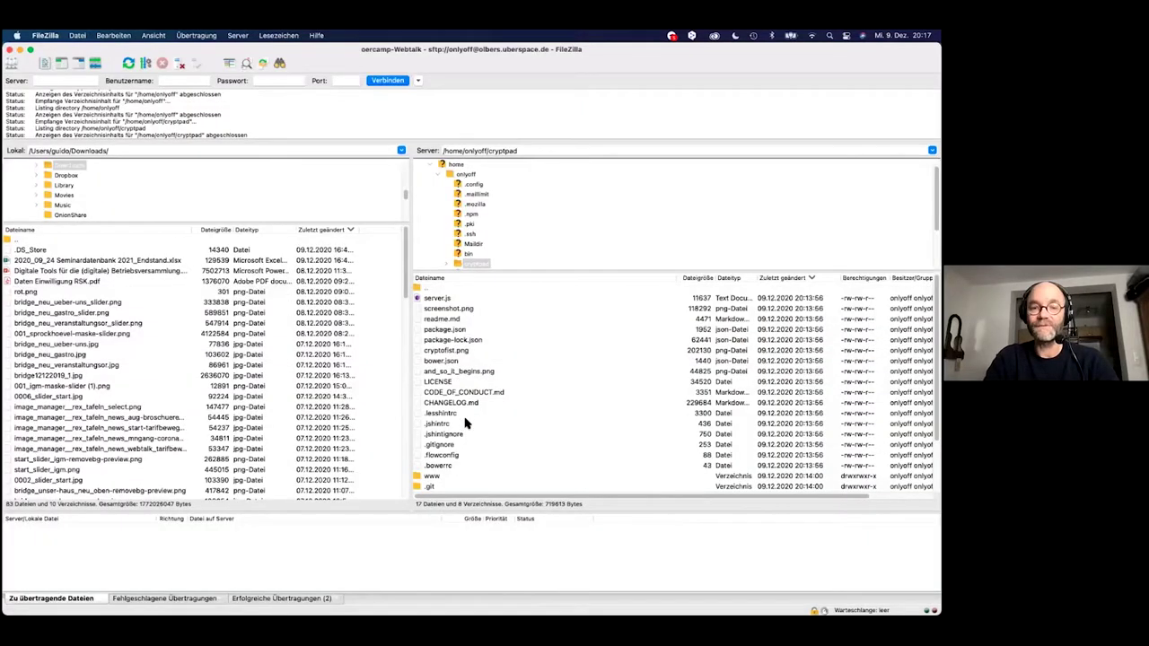
pyautogui.scroll(-3, 466, 422)
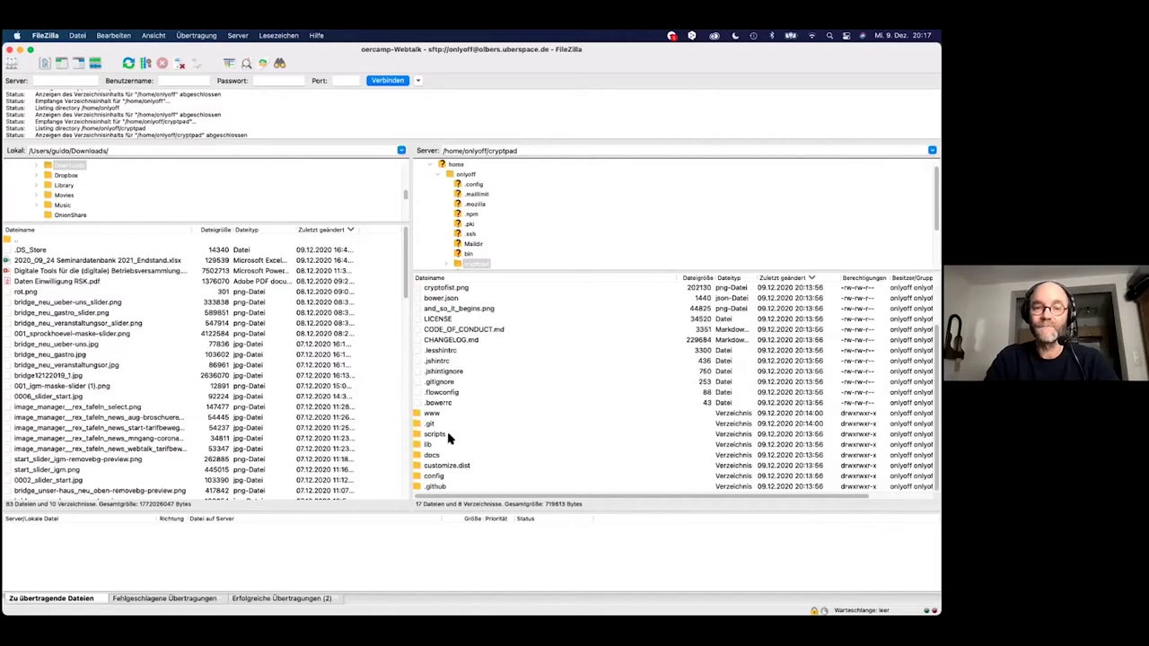
pyautogui.press('super+Tab')
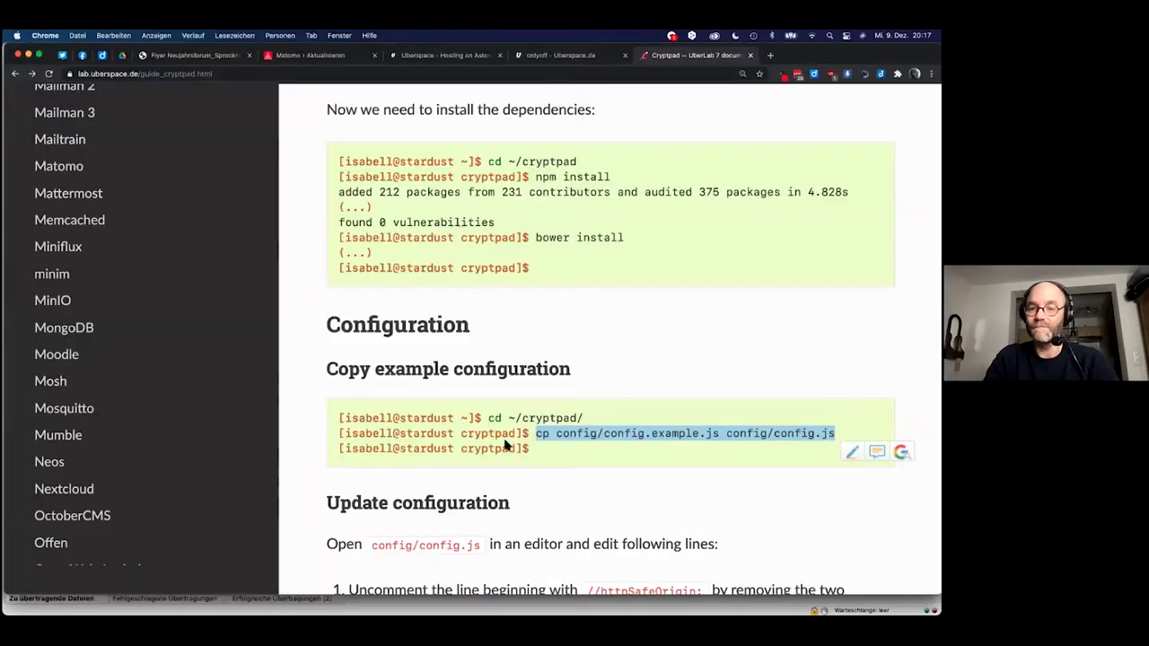
pyautogui.press('super+Tab')
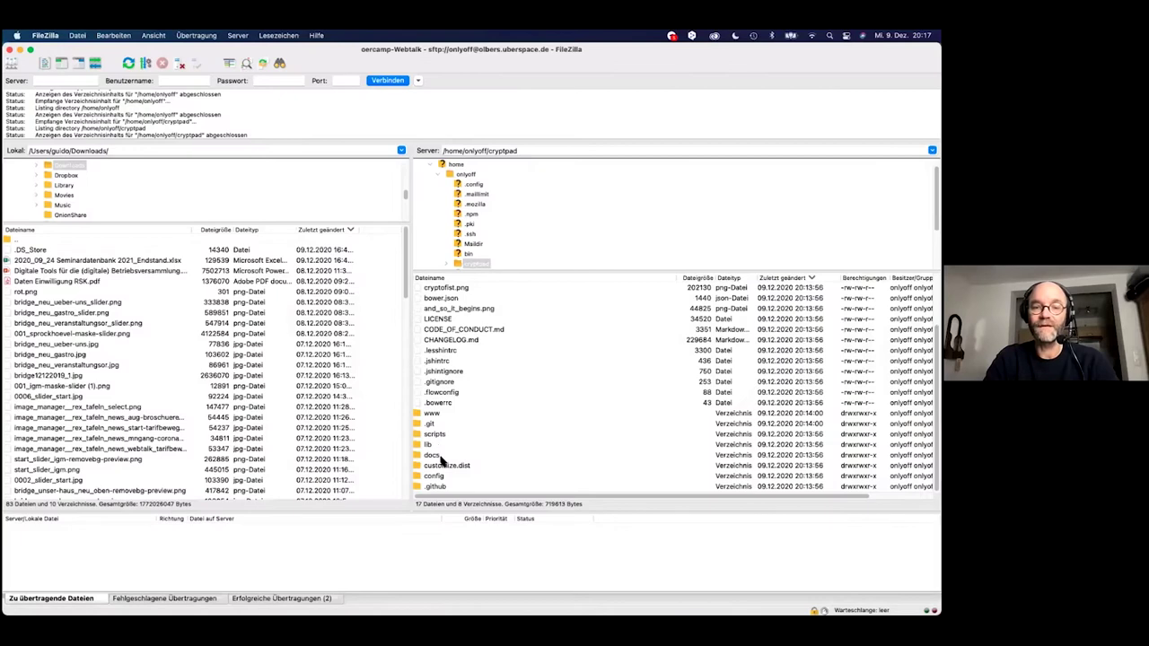
pyautogui.doubleClick(435, 476)
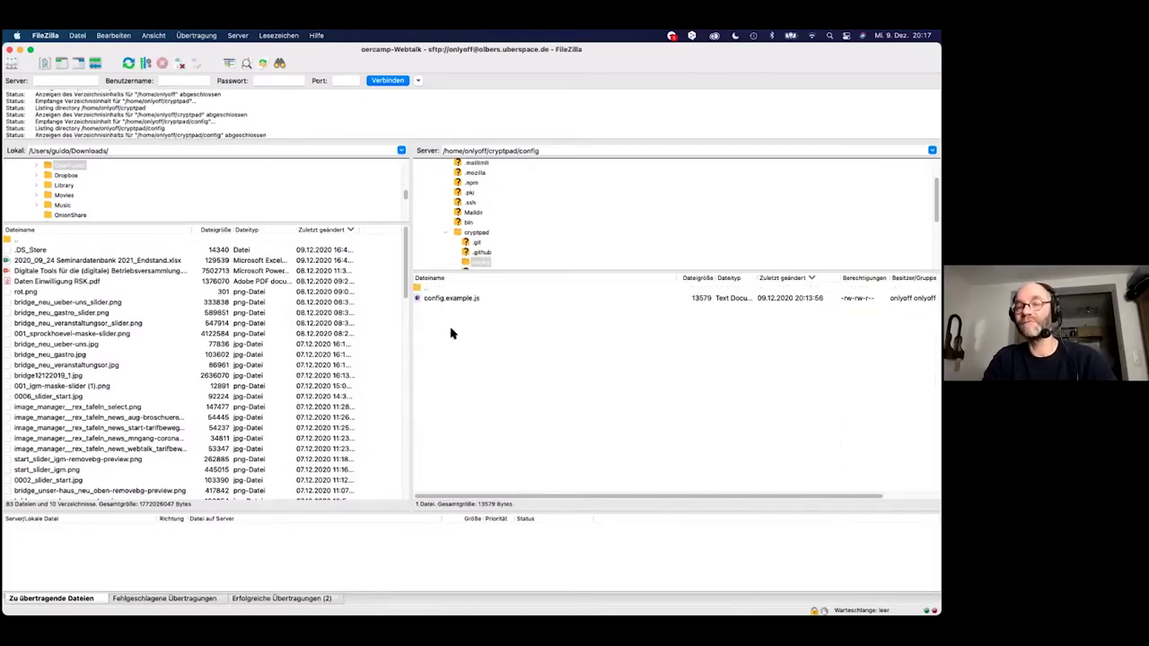
# Copy the guide's cp configuration command.
pyautogui.press('super+Tab')
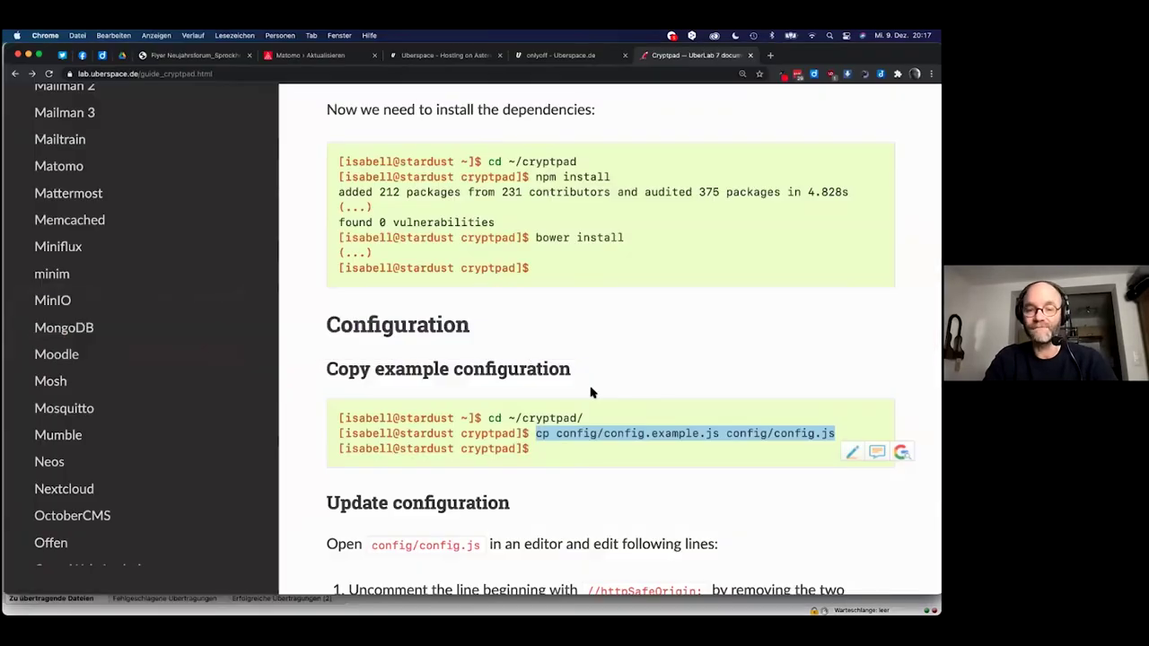
pyautogui.press('super+c')
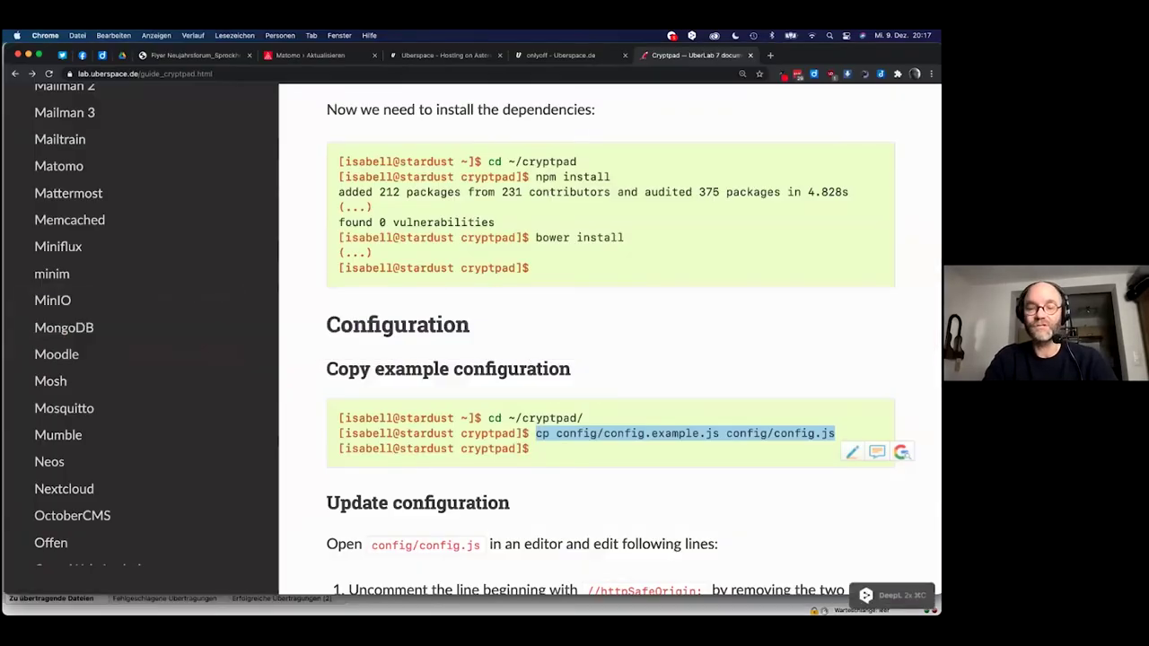
pyautogui.press('super+Tab')
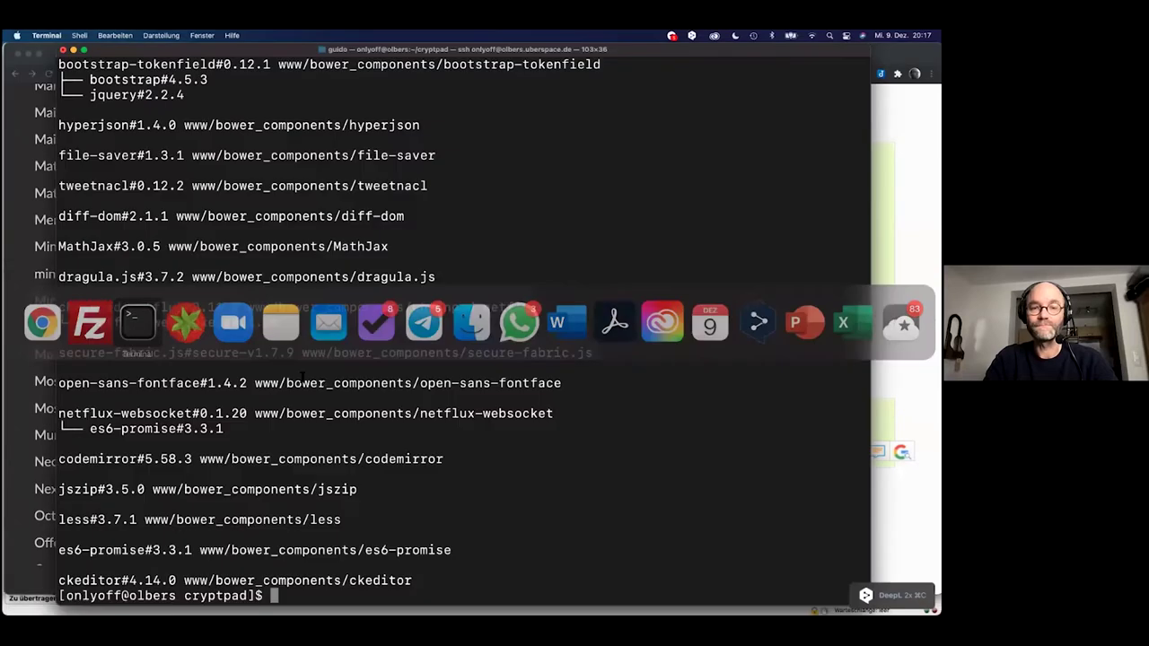
# Run cp config/config.example.js config/config.js and refresh FileZilla to confirm config.js appears.
pyautogui.press('super+v')
pyautogui.press('Return')
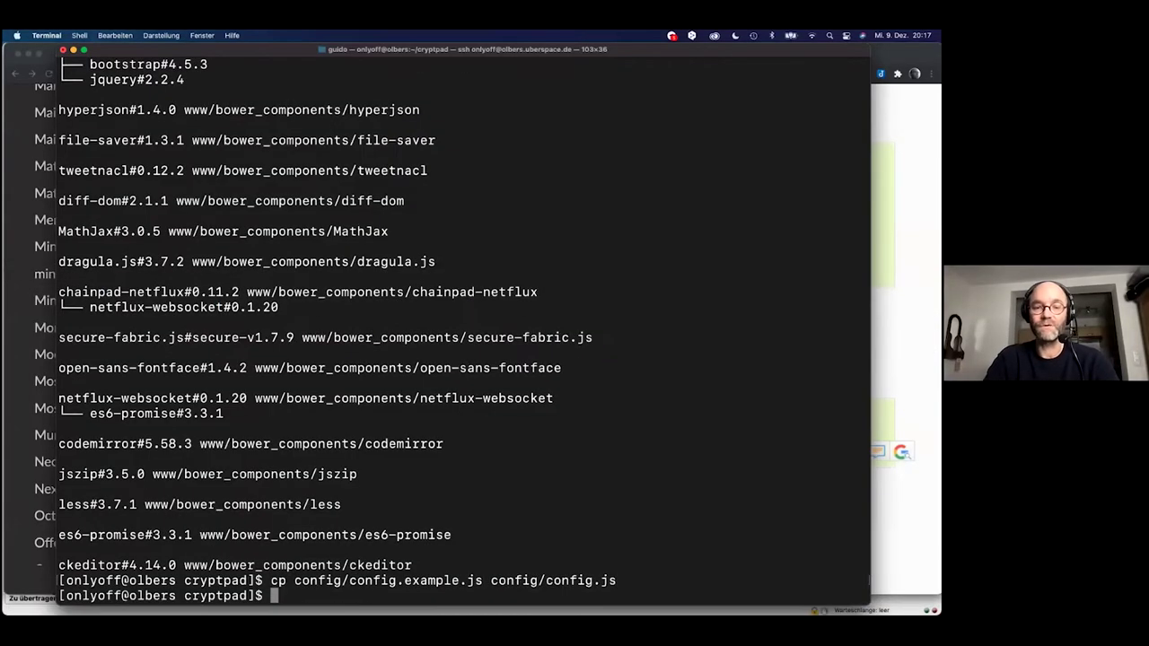
pyautogui.press('super+Tab')
pyautogui.press('super+Tab')
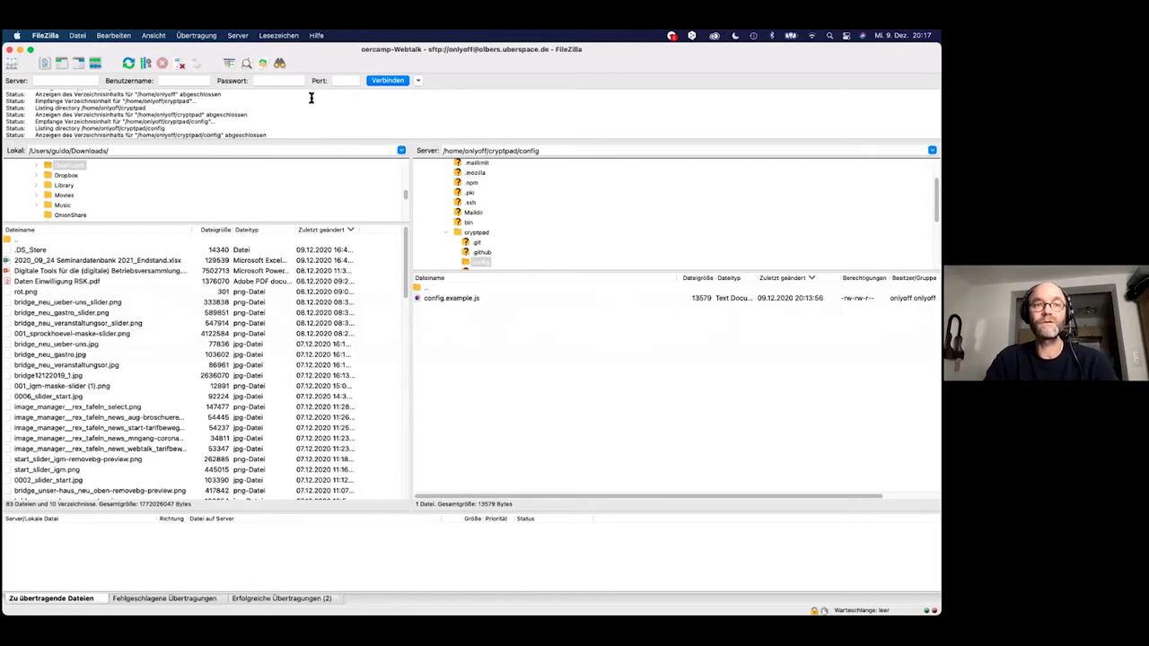
pyautogui.click(128, 65)
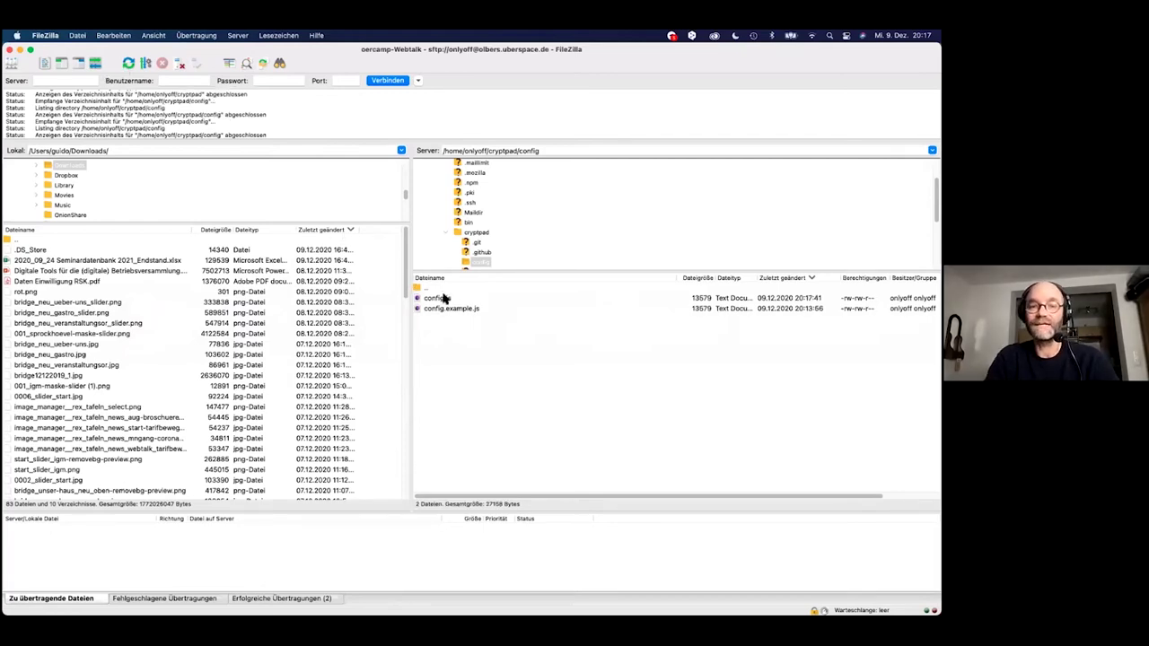
pyautogui.press('super+Tab')
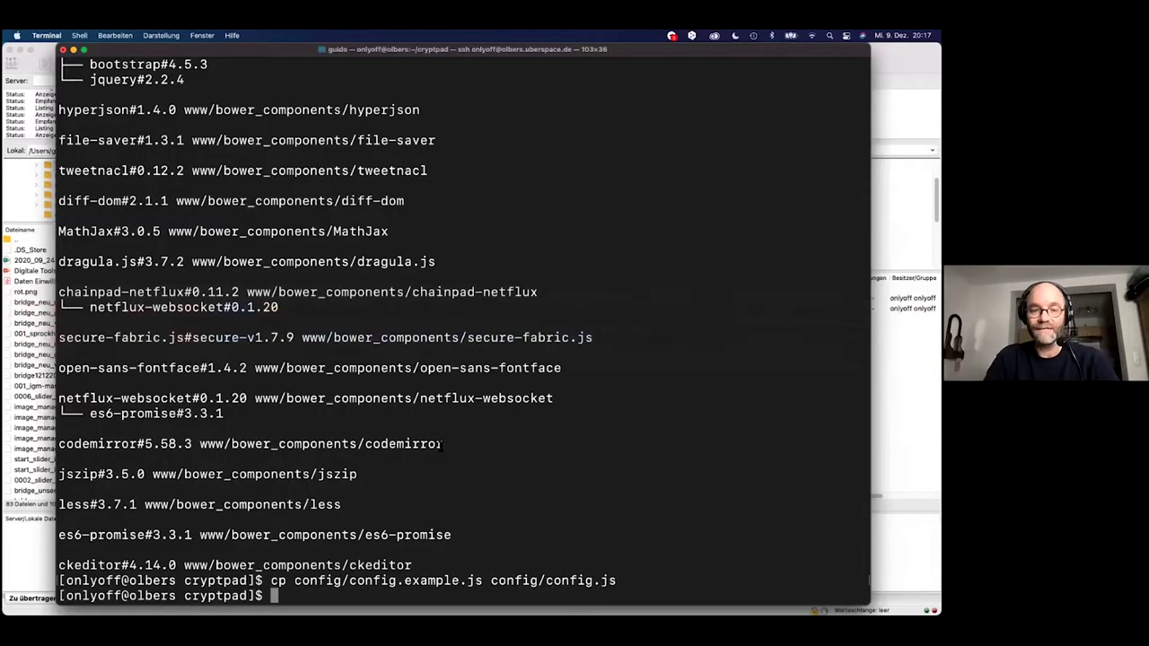
pyautogui.press('super+Tab')
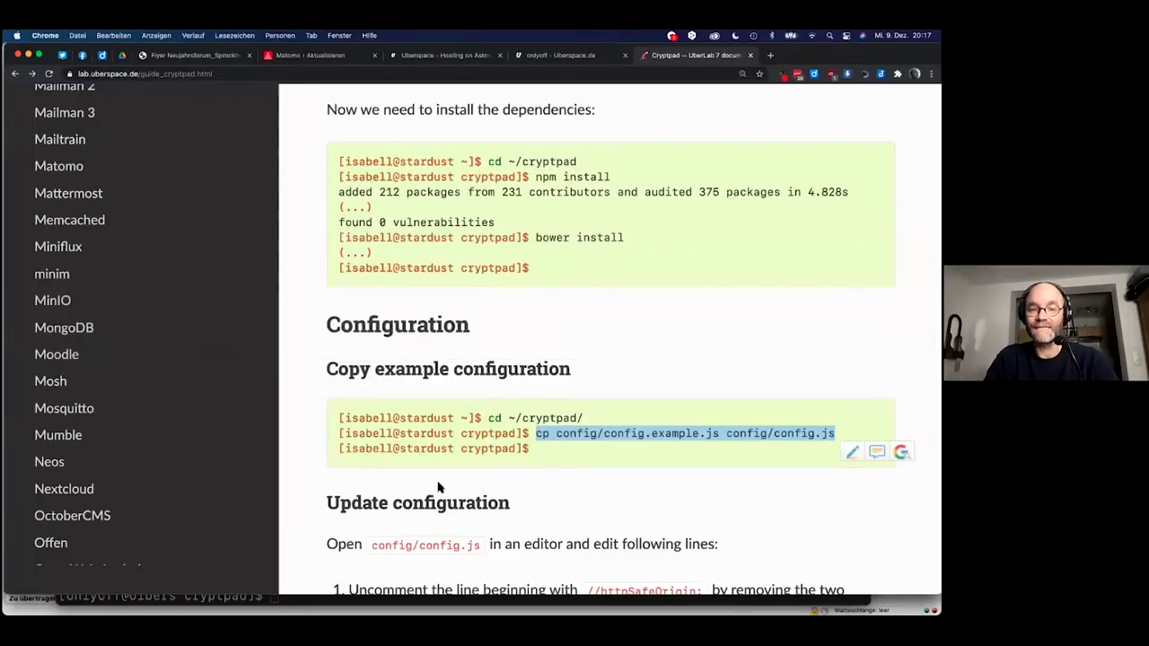
# Scroll the guide to its Update configuration steps for config/config.js.
pyautogui.scroll(-5, 440, 488)
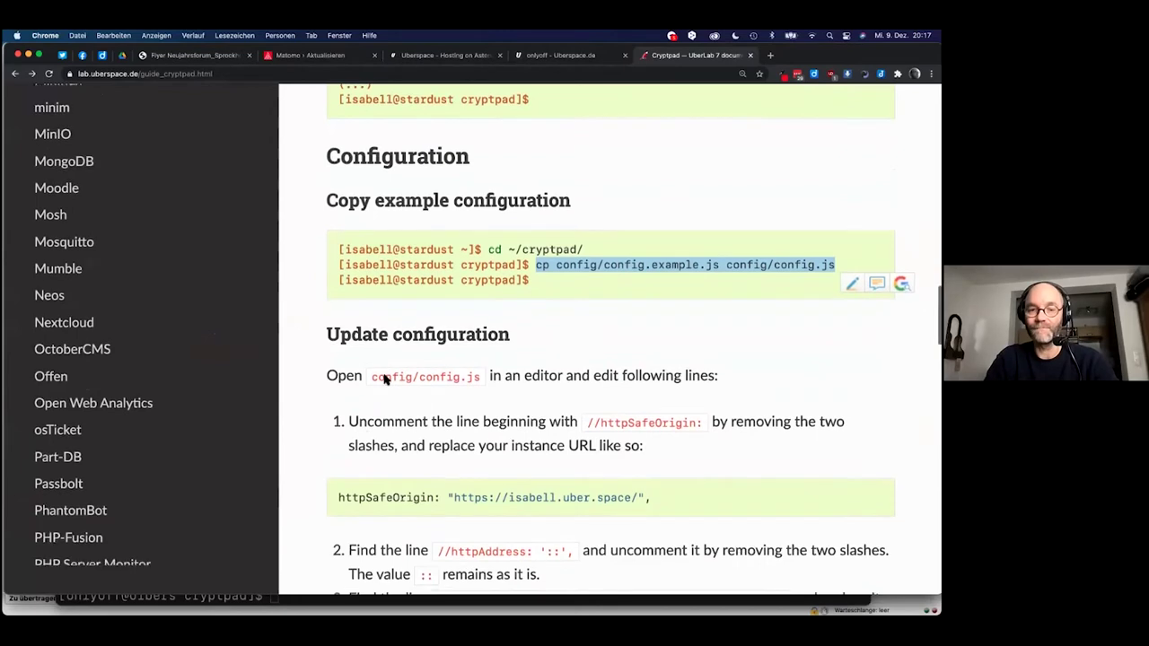
pyautogui.scroll(-1, 386, 395)
pyautogui.scroll(-1, 395, 416)
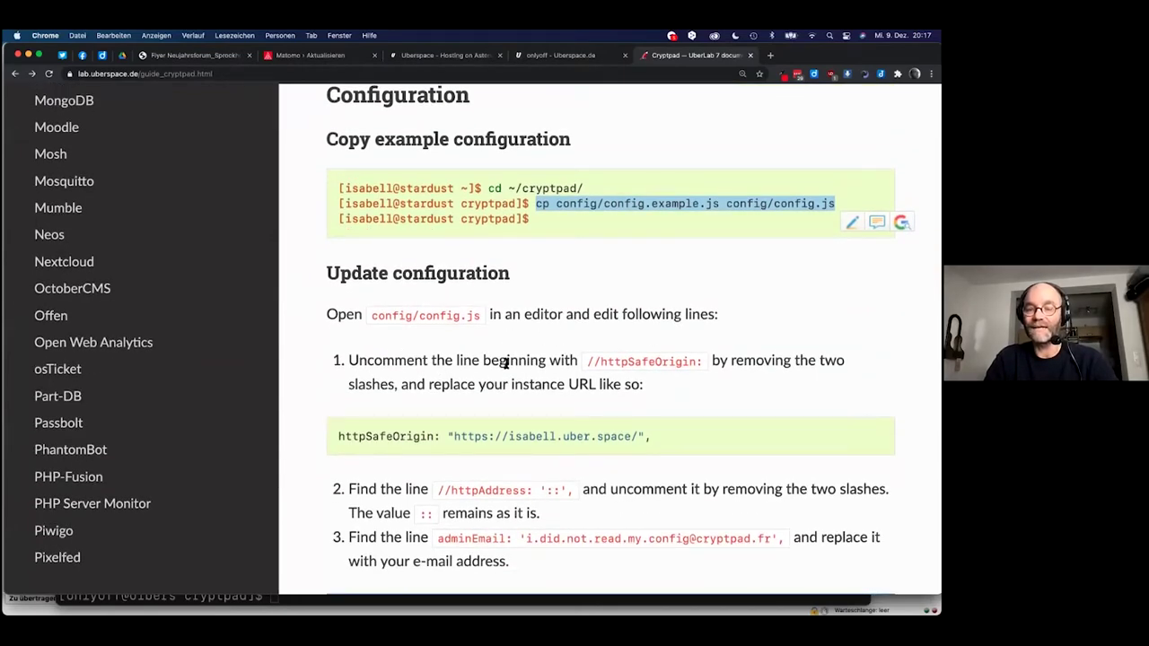
pyautogui.press('super+Tab')
pyautogui.press('super+Tab')
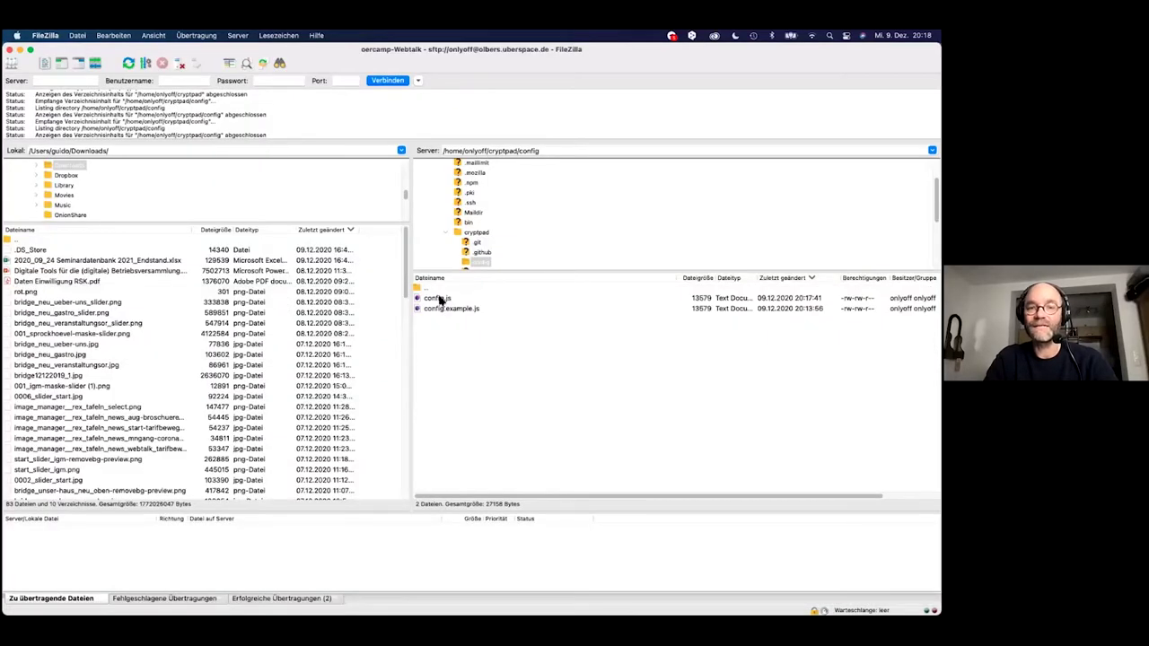
# Open the server's config.js from FileZilla for editing in Smultron 8.
pyautogui.click(440, 299)
pyautogui.rightClick(440, 300)
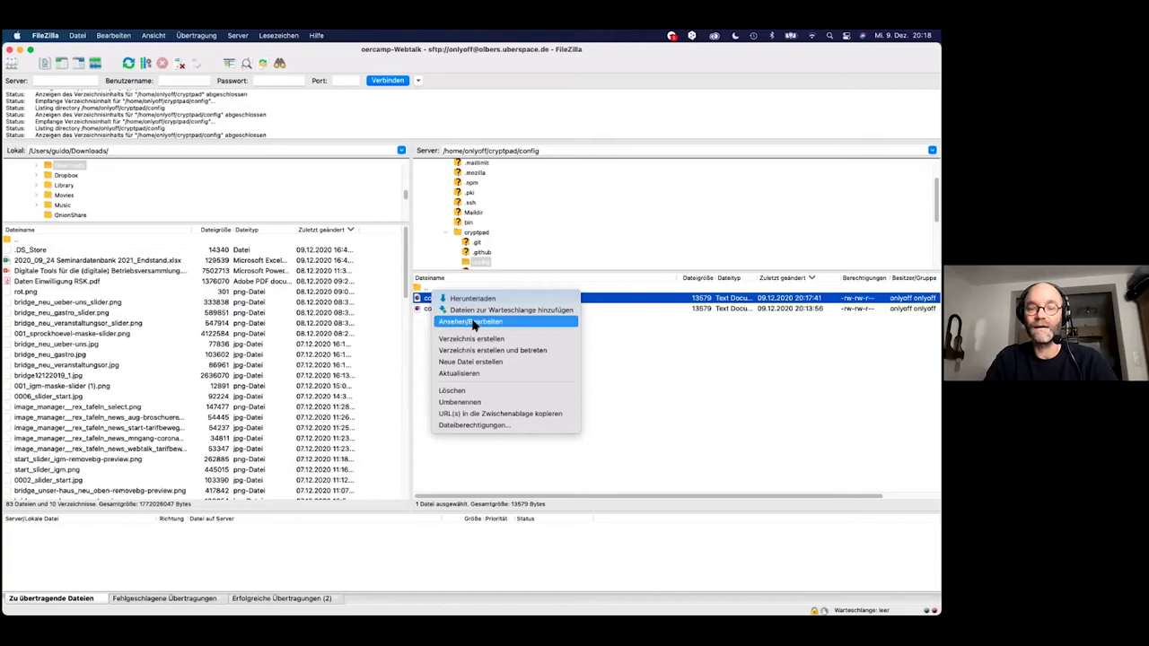
pyautogui.click(473, 325)
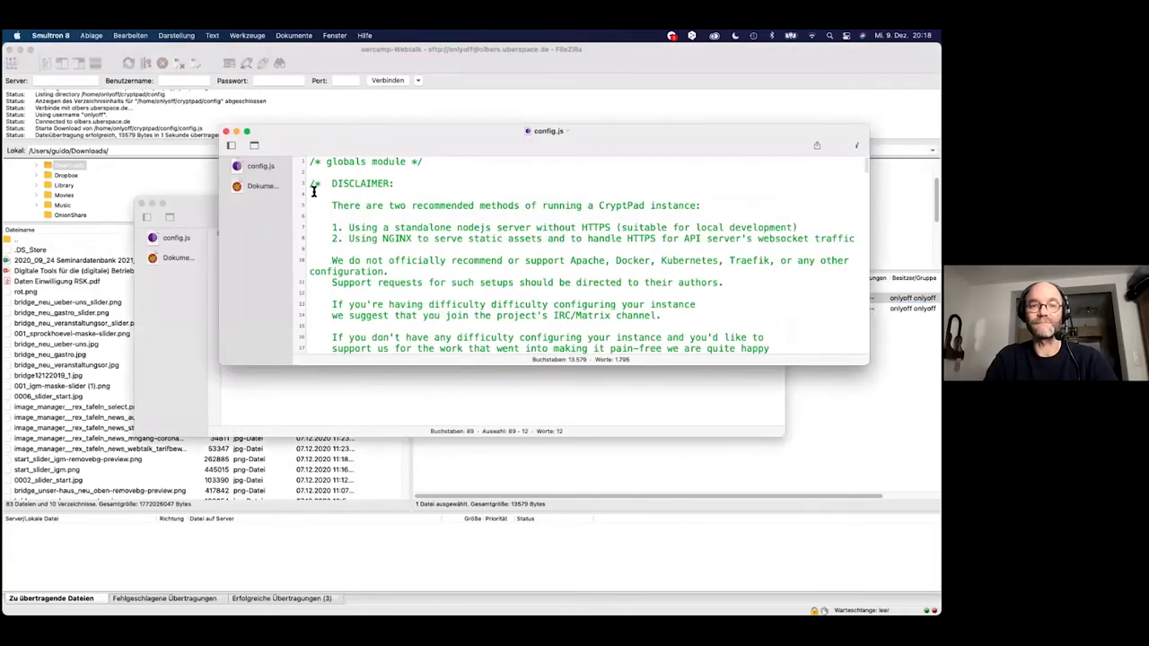
pyautogui.moveTo(350, 131); pyautogui.dragTo(263, 137)
pyautogui.scroll(-5, 322, 243)
pyautogui.scroll(-3, 323, 246)
# Back in the CryptPad guide in Chrome, select the httpSafeOrigin: setting name.
pyautogui.press('super+Tab')
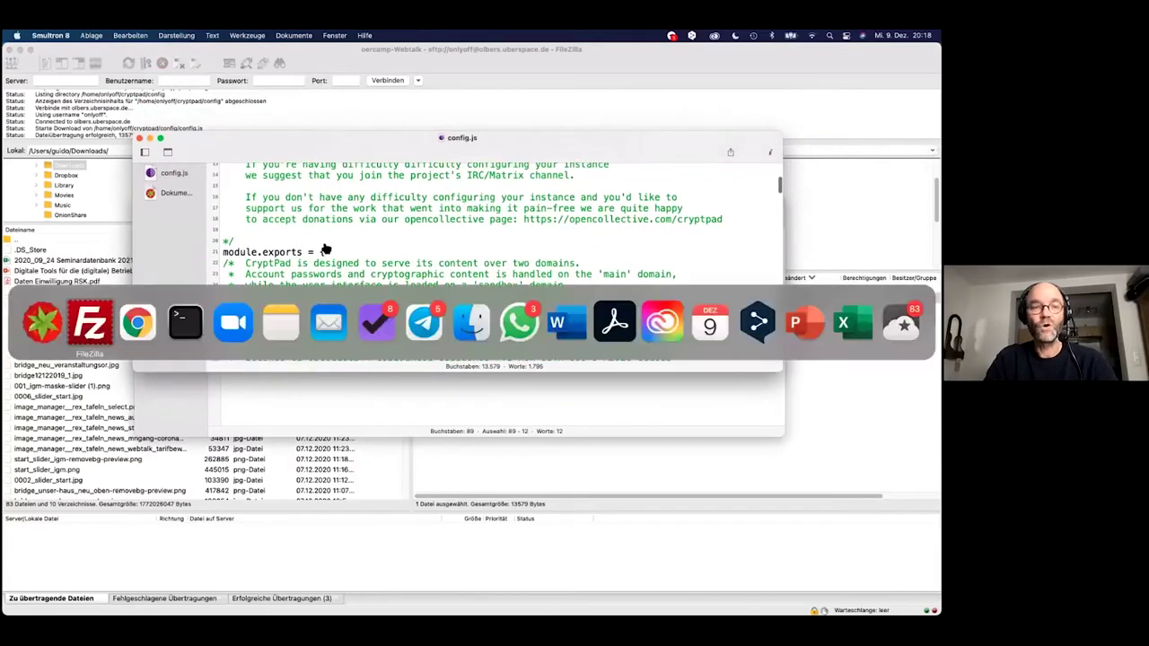
pyautogui.press('super+Tab')
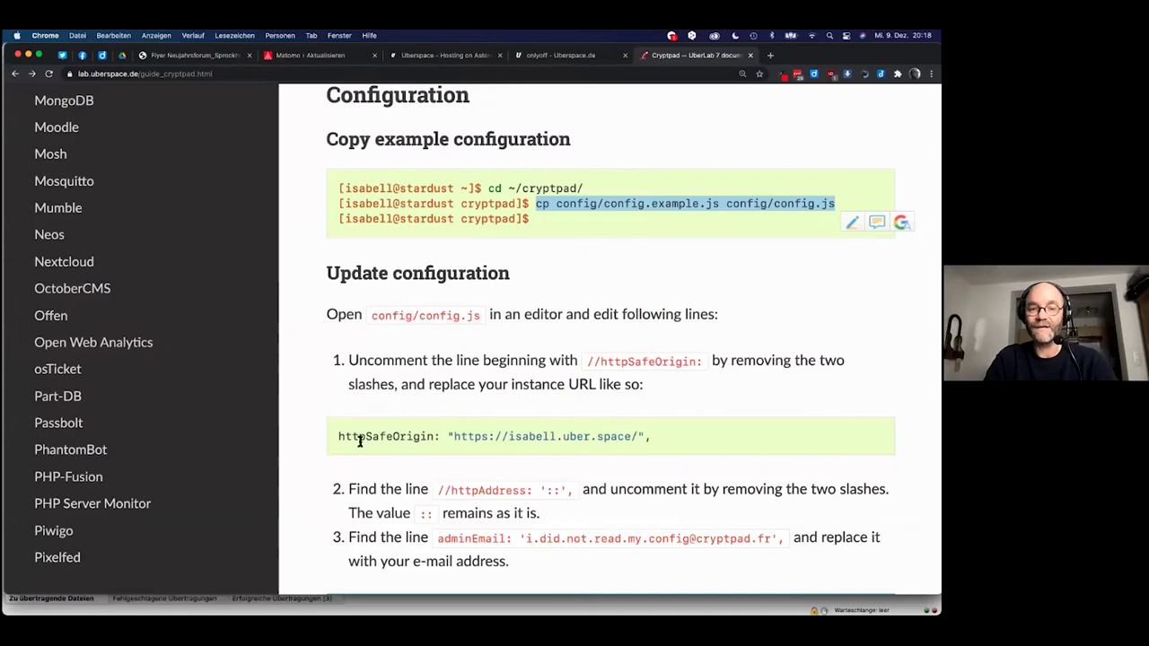
pyautogui.moveTo(338, 437); pyautogui.dragTo(441, 442)
# Copy httpSafeOrigin: from the guide and search for it in config.js.
pyautogui.press('super+c')
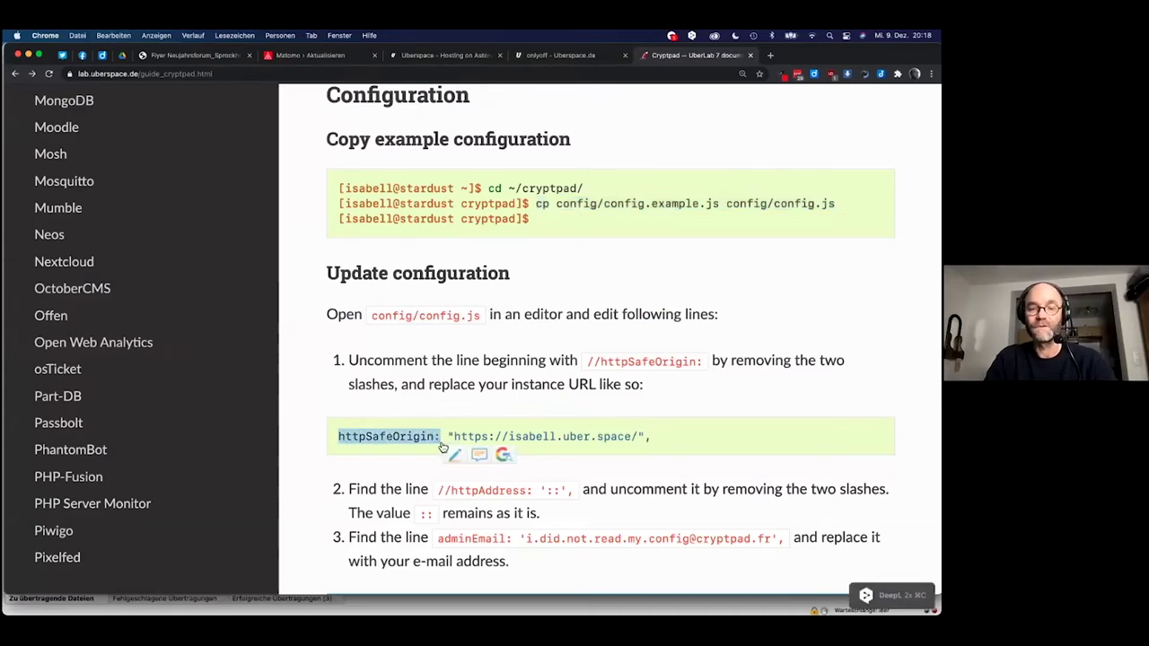
pyautogui.press('super+Tab')
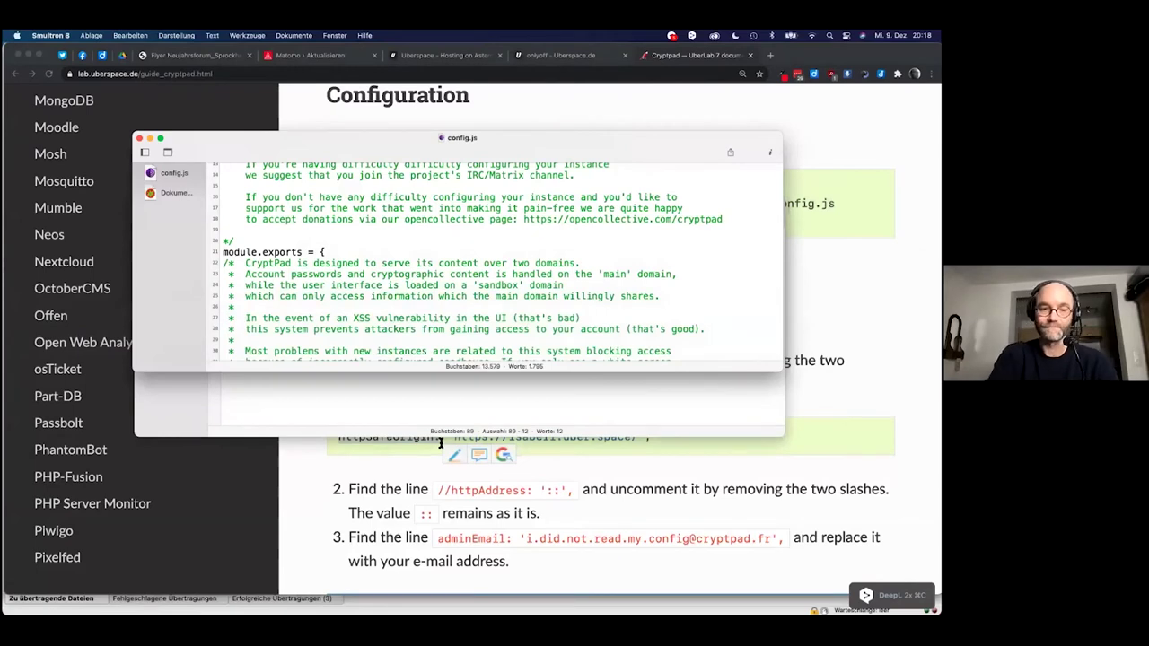
pyautogui.press('super+f')
pyautogui.press('super+v')
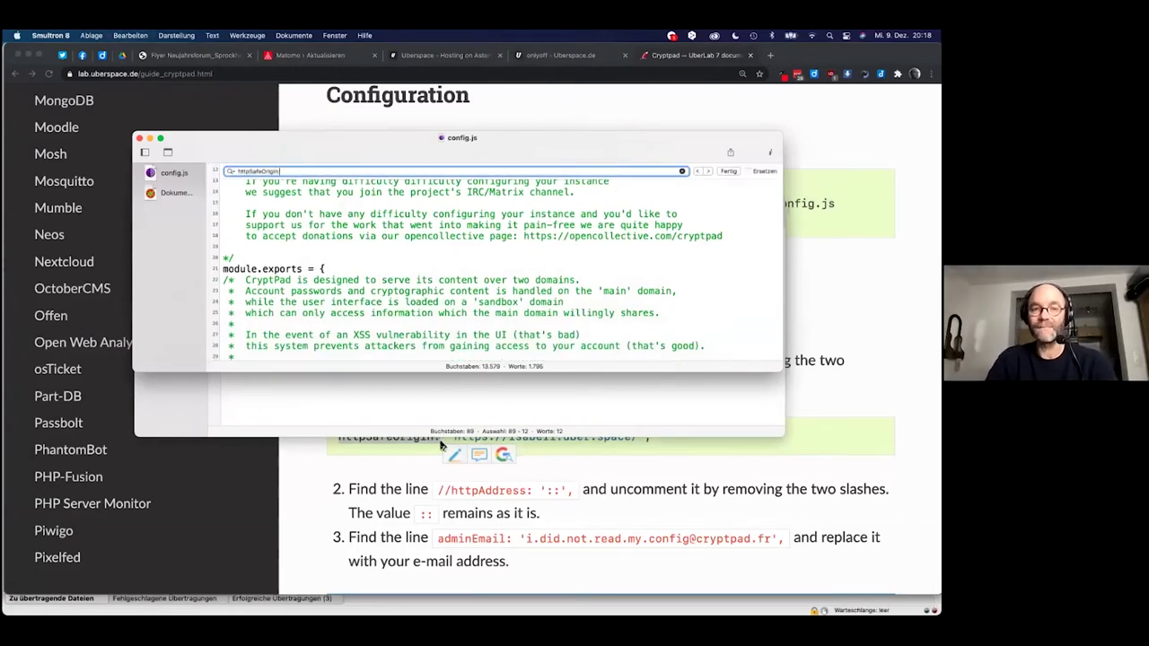
pyautogui.press('Return')
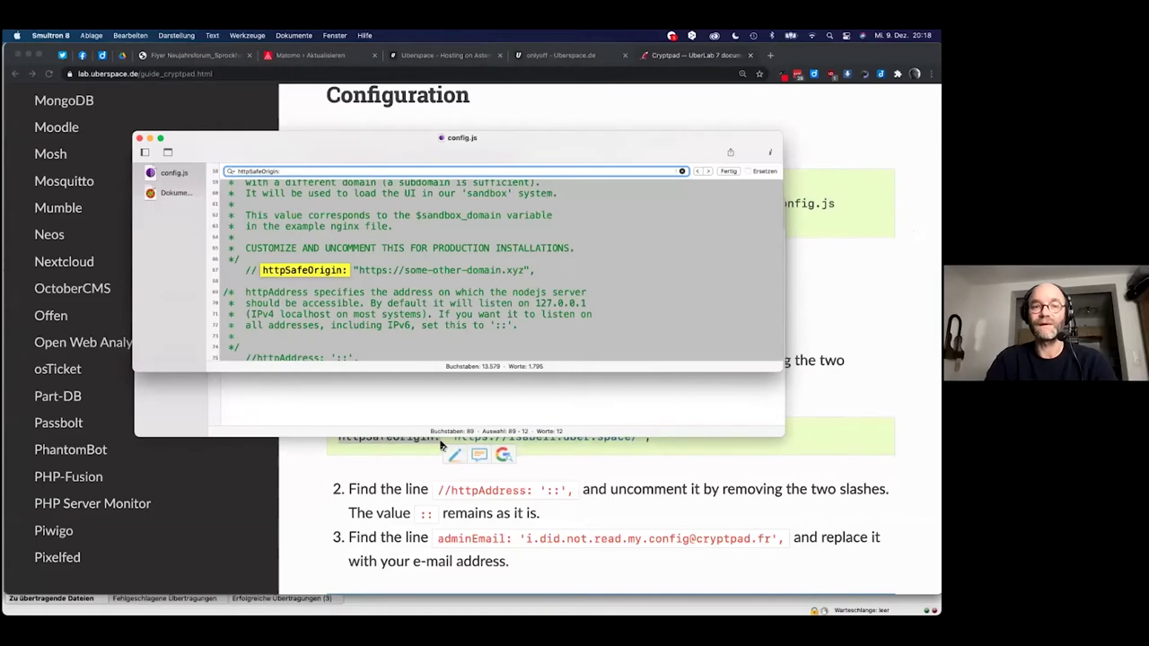
# Bring up the Uberspace dashboard's account datasheet page in Chrome.
pyautogui.click(432, 269)
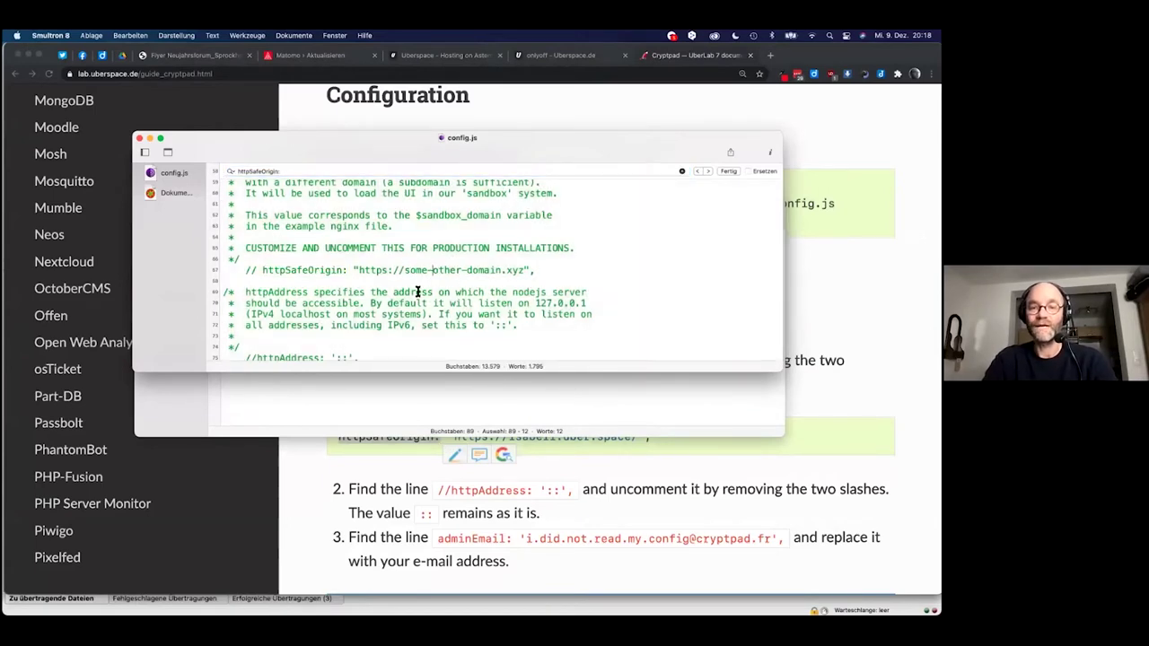
pyautogui.click(517, 486)
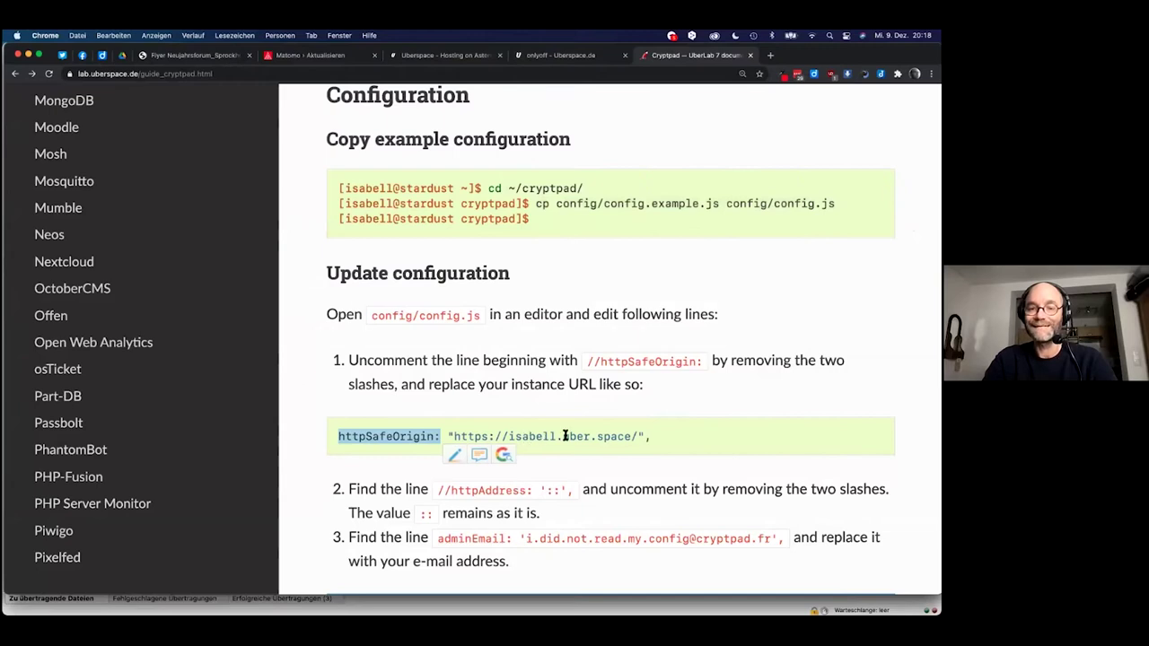
pyautogui.click(569, 56)
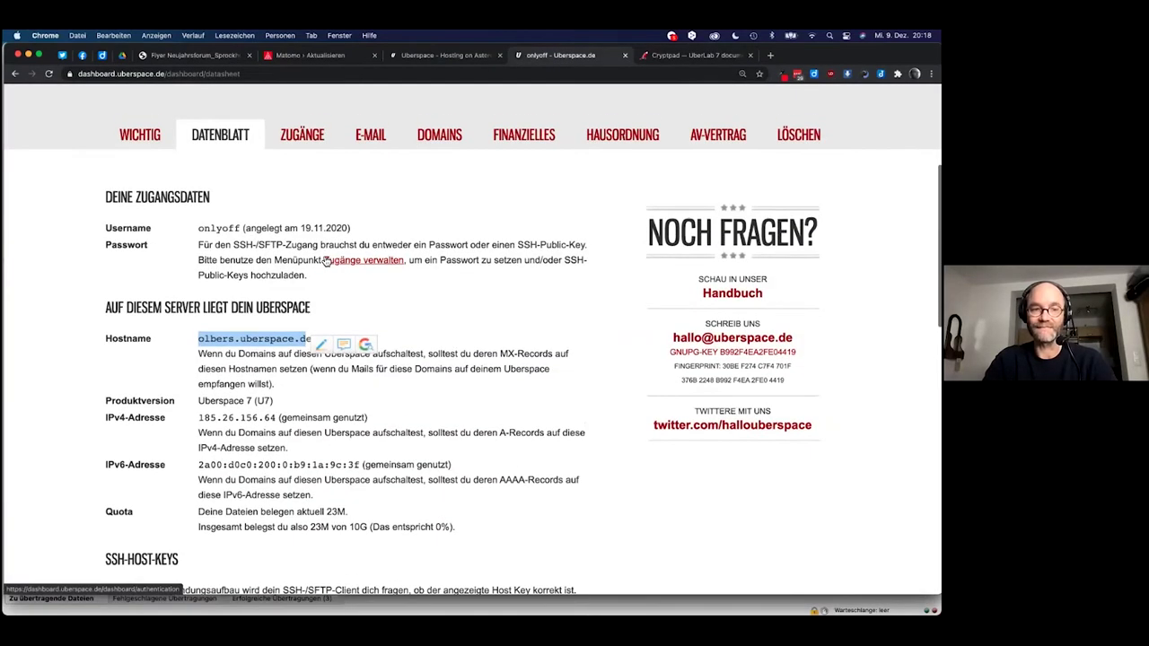
pyautogui.scroll(-5, 255, 379)
pyautogui.scroll(-4, 255, 378)
pyautogui.moveTo(308, 392); pyautogui.dragTo(198, 389)
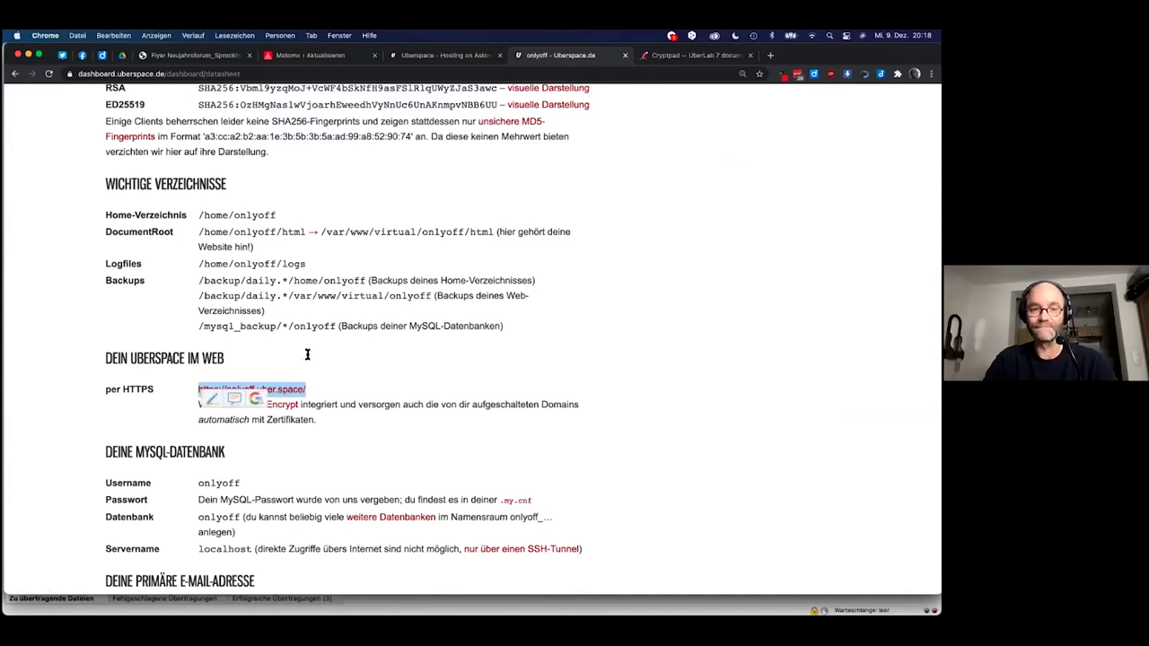
pyautogui.press('super+Tab')
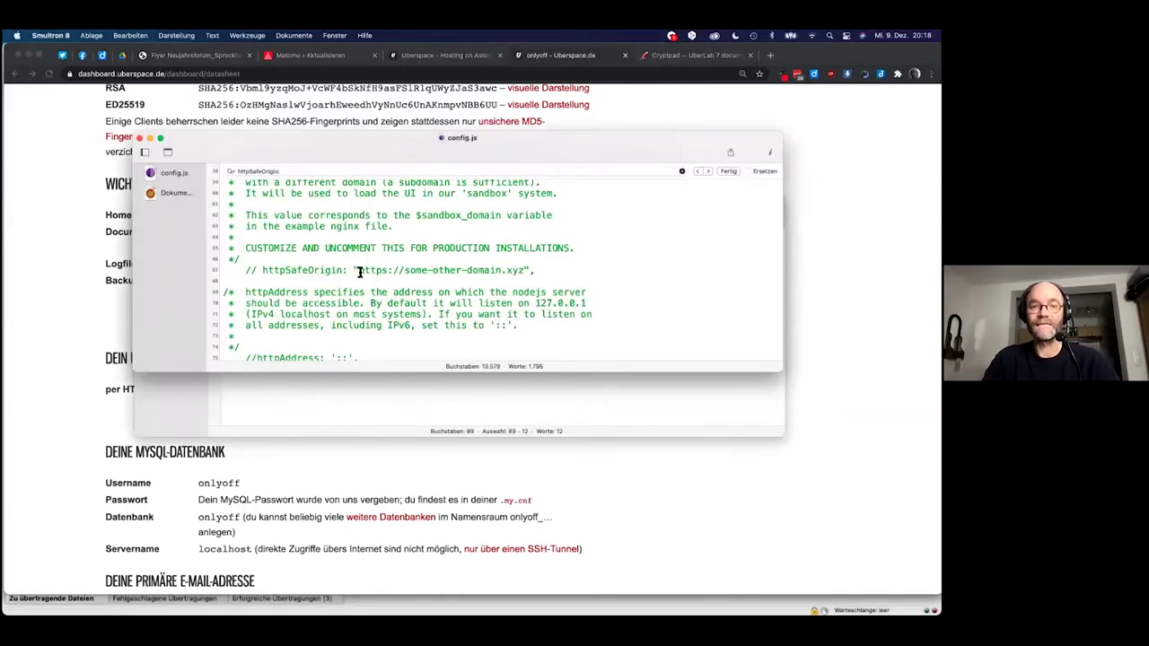
pyautogui.moveTo(359, 270); pyautogui.dragTo(525, 270)
pyautogui.press('super+v')
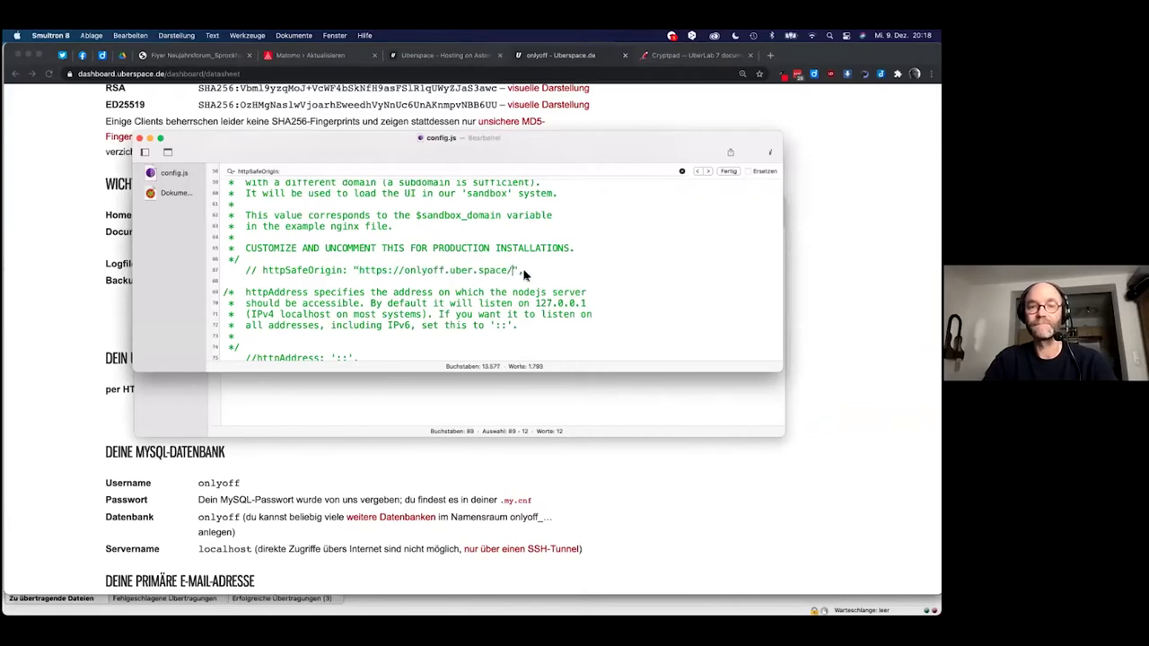
pyautogui.press('super+Tab')
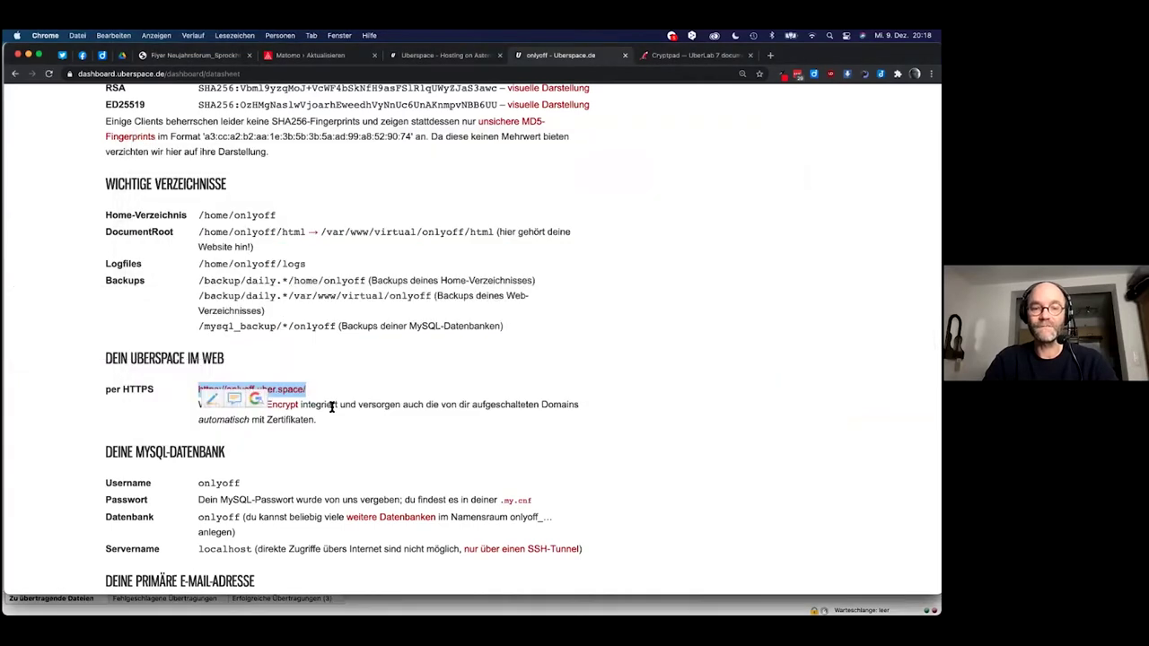
pyautogui.click(671, 59)
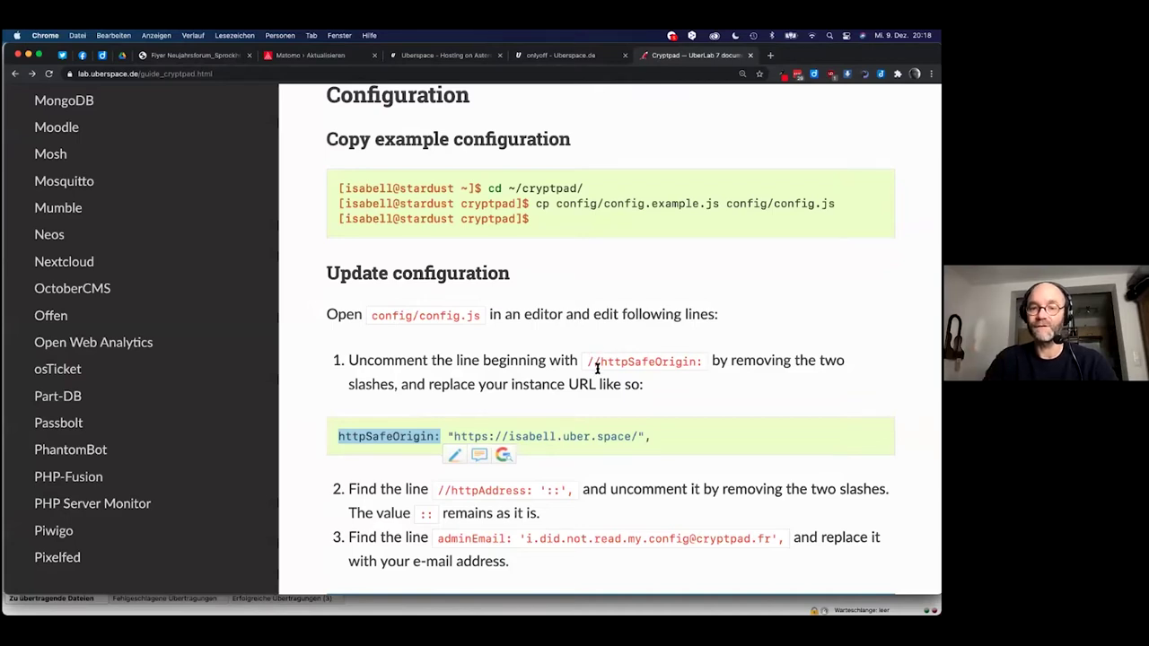
pyautogui.press('super+Tab')
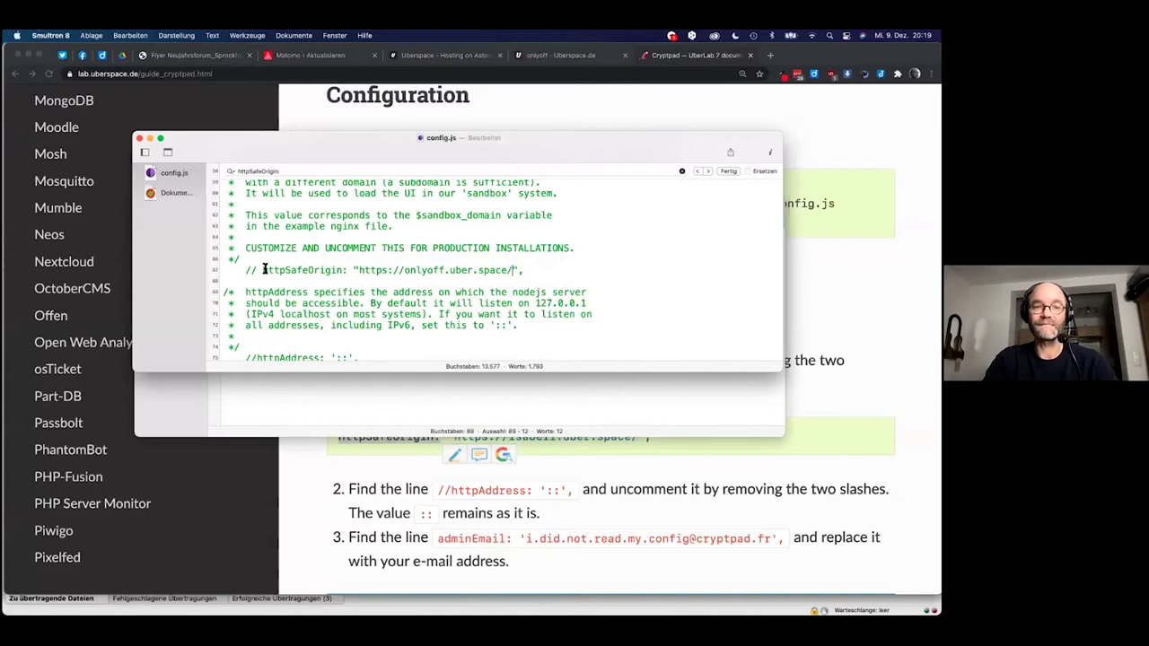
# Uncomment the httpSafeOrigin line and copy the httpAddress setting name from the guide.
pyautogui.click(262, 269)
pyautogui.press('BackSpace')
pyautogui.press('BackSpace')
pyautogui.press('BackSpace')
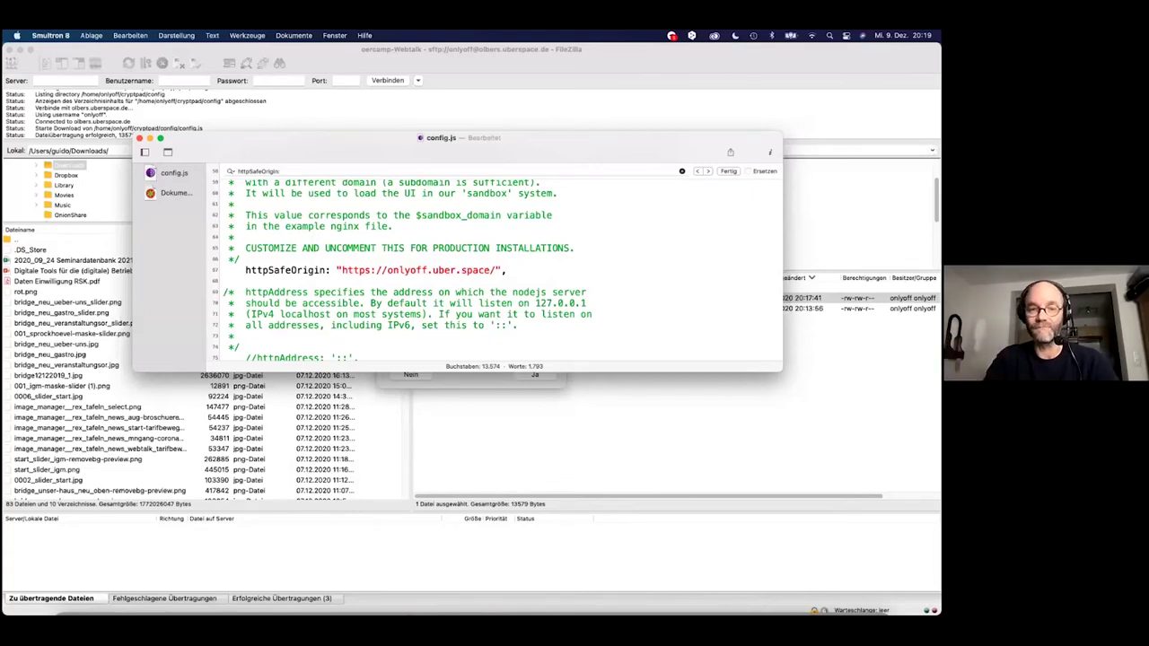
pyautogui.press('super+Tab')
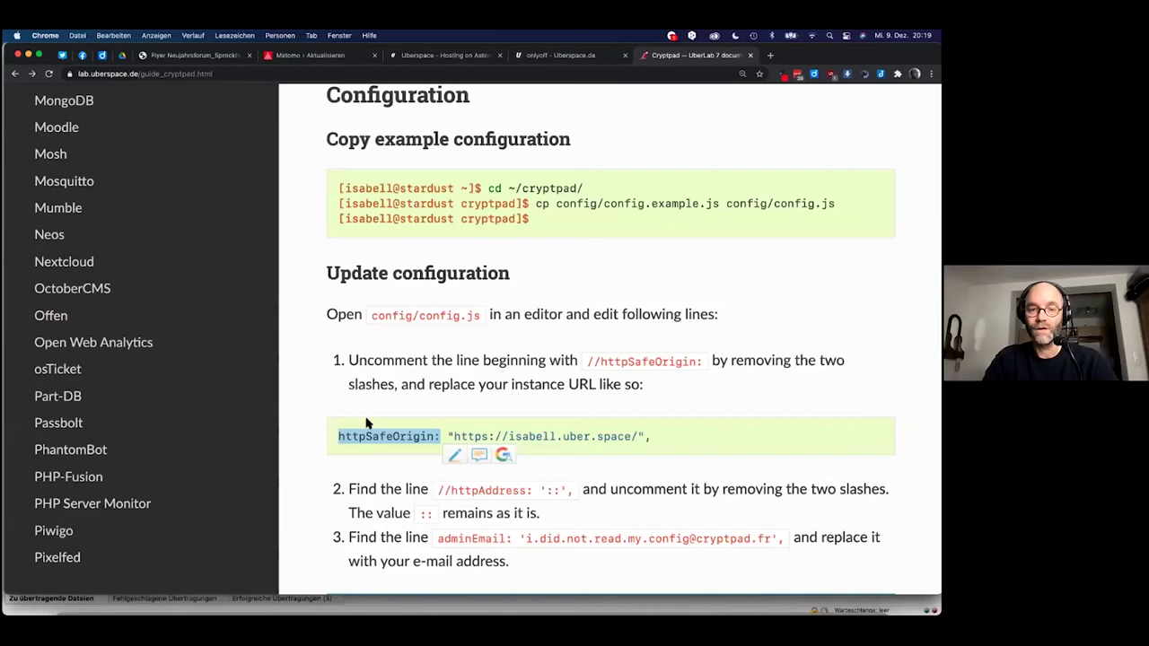
pyautogui.scroll(-2, 383, 421)
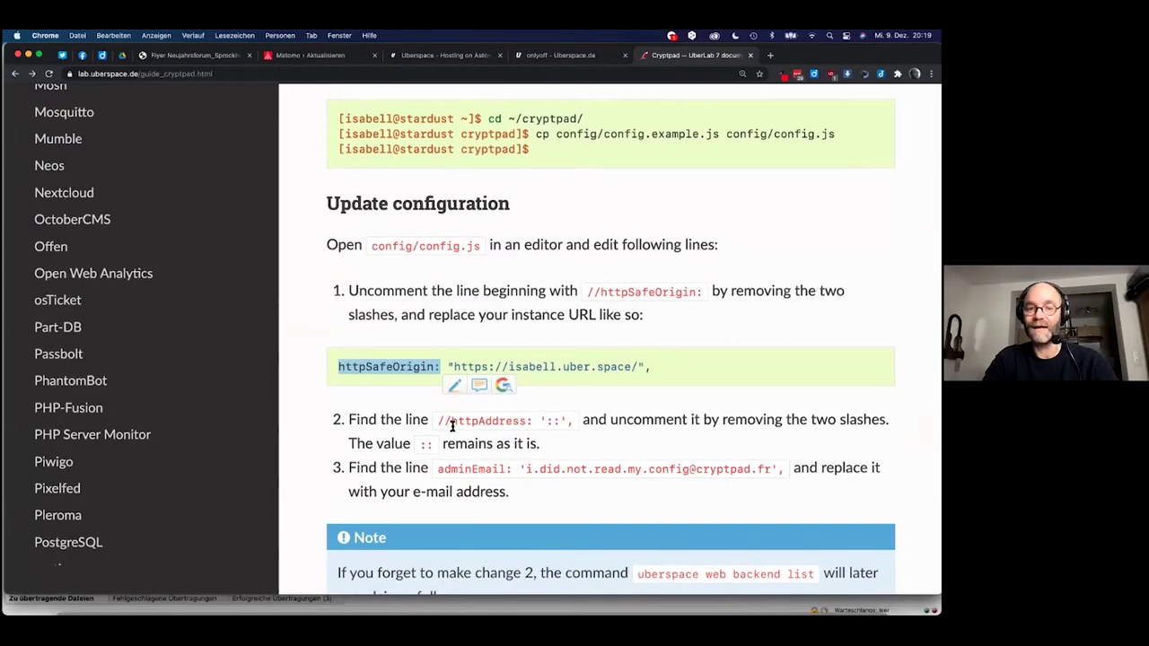
pyautogui.moveTo(442, 422); pyautogui.dragTo(520, 423)
pyautogui.press('super+c')
# Find the httpAddress '::' line in config.js and remove its leading comment slashes.
pyautogui.press('super+Tab')
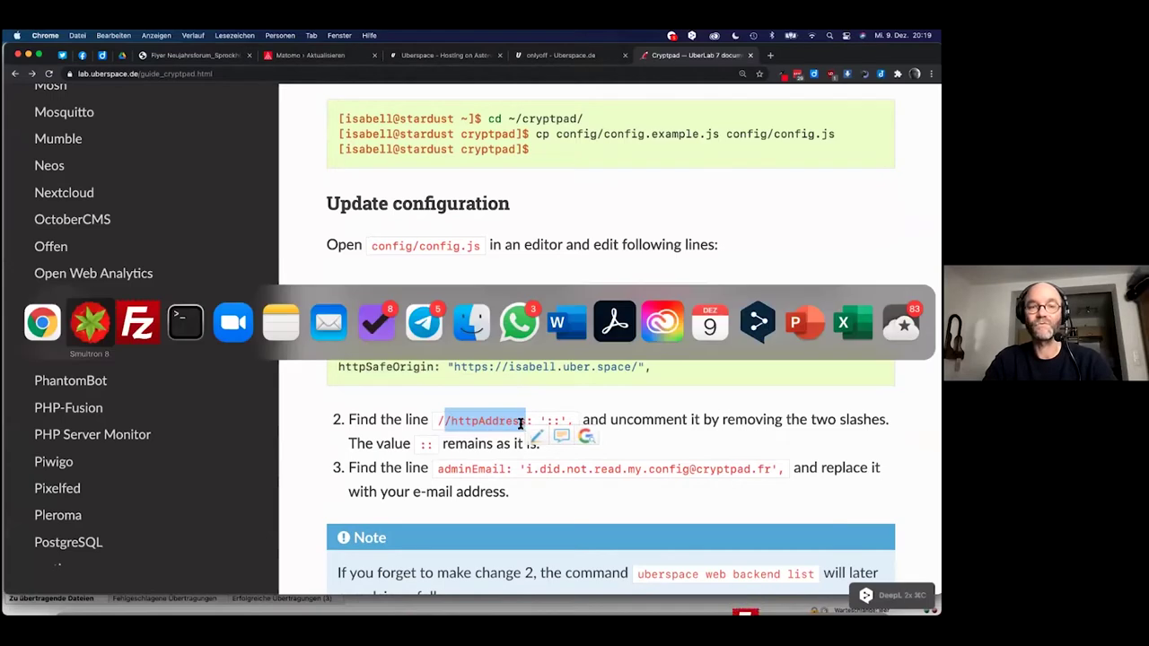
pyautogui.press('super+f')
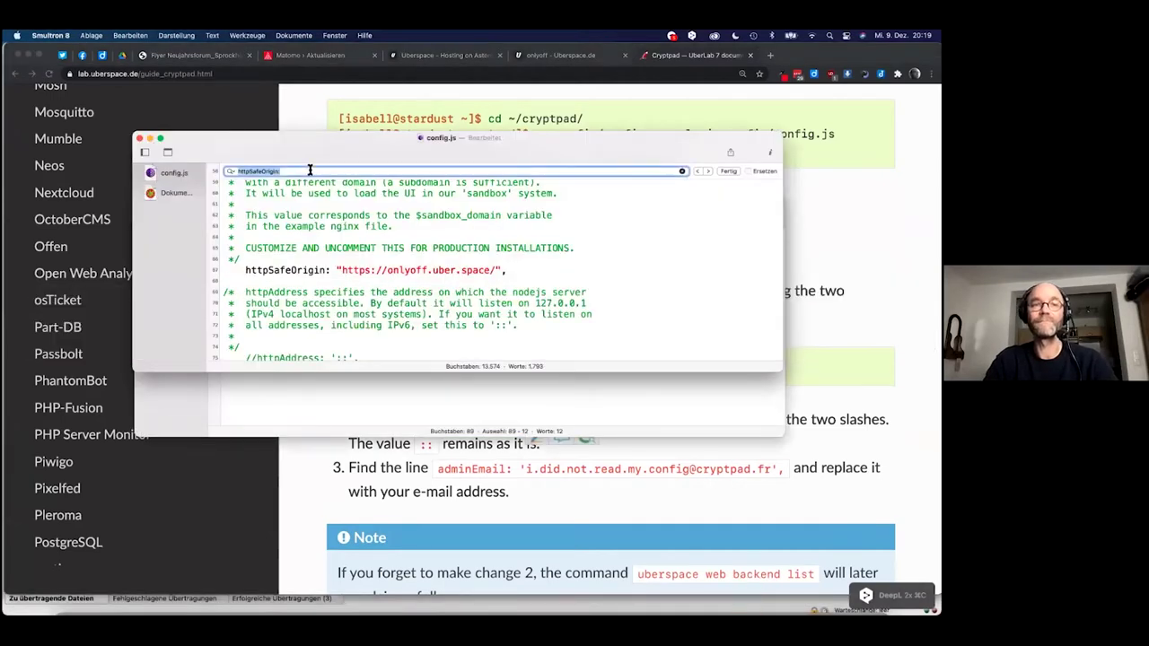
pyautogui.press('super+v')
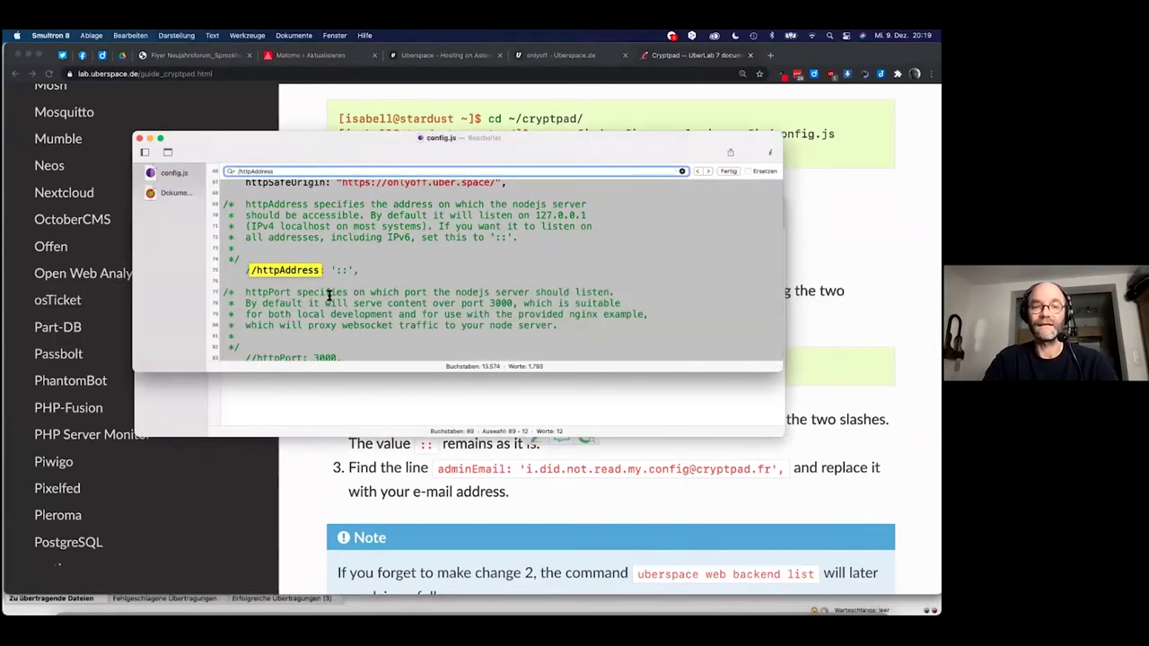
pyautogui.click(253, 273)
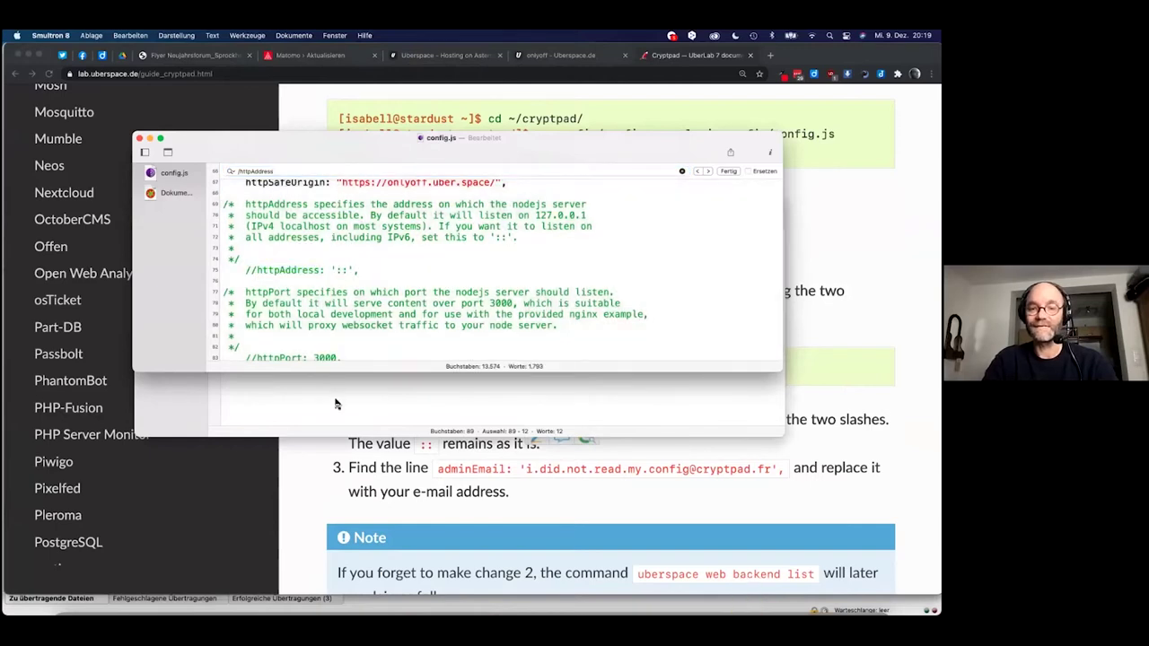
pyautogui.click(380, 471)
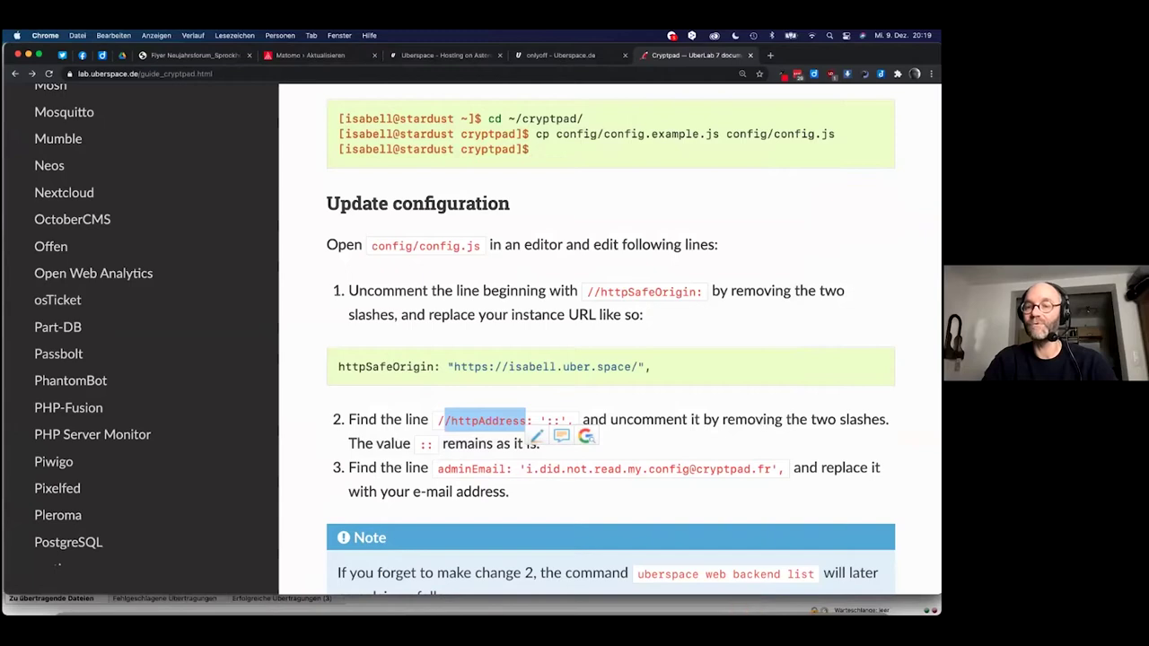
pyautogui.press('super+Tab')
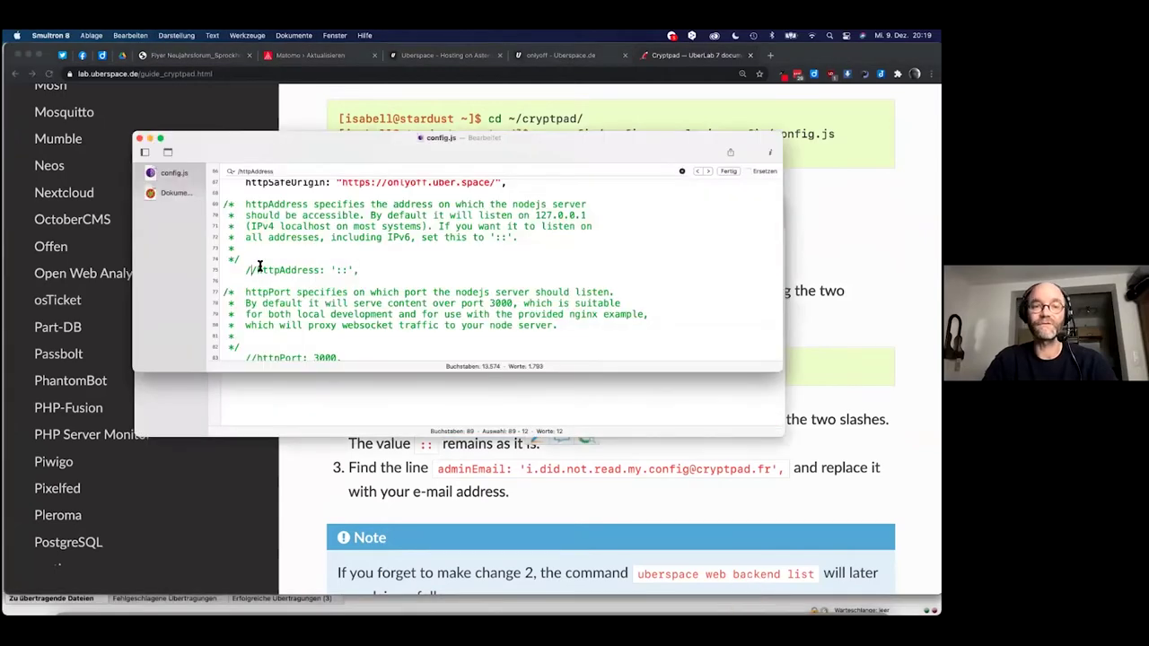
pyautogui.click(256, 270)
pyautogui.press('BackSpace')
pyautogui.press('BackSpace')
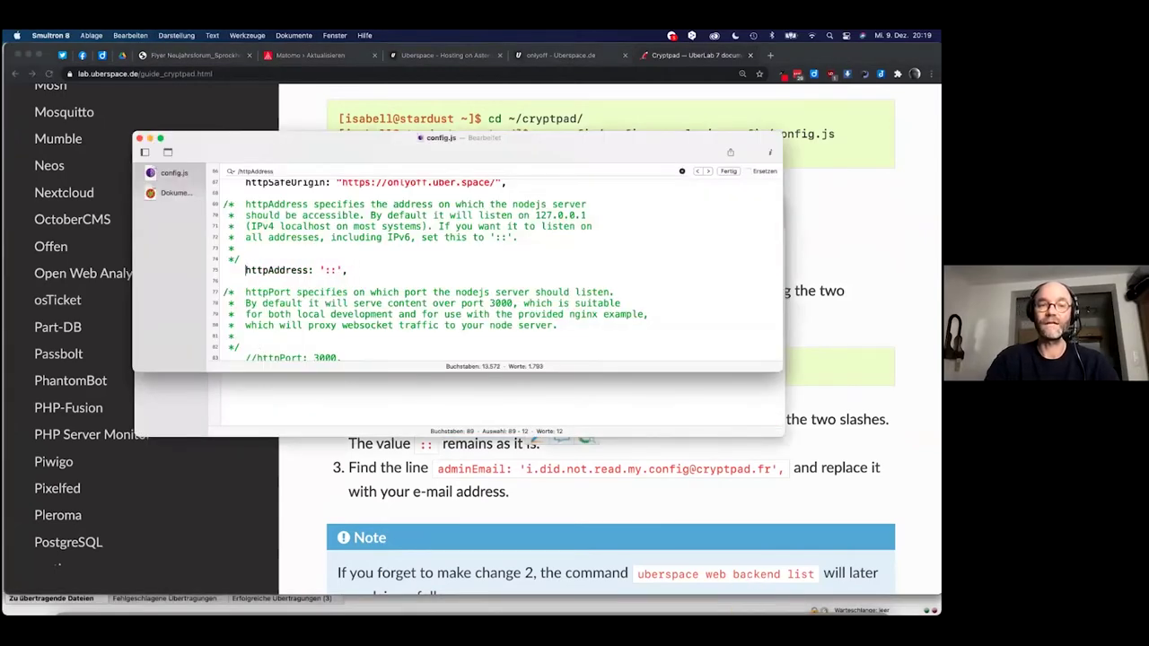
# Copy the adminEmail: setting name from the guide into the editor's search field.
pyautogui.press('super+Tab')
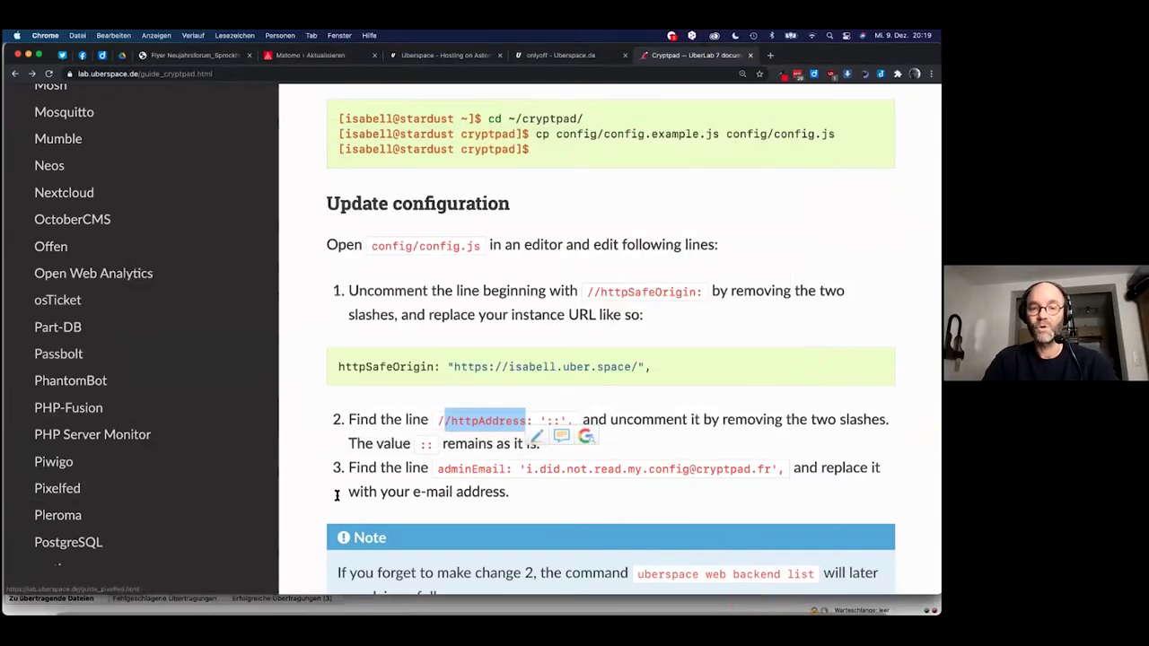
pyautogui.click(439, 470)
pyautogui.moveTo(439, 470); pyautogui.dragTo(512, 477)
pyautogui.press('super+c')
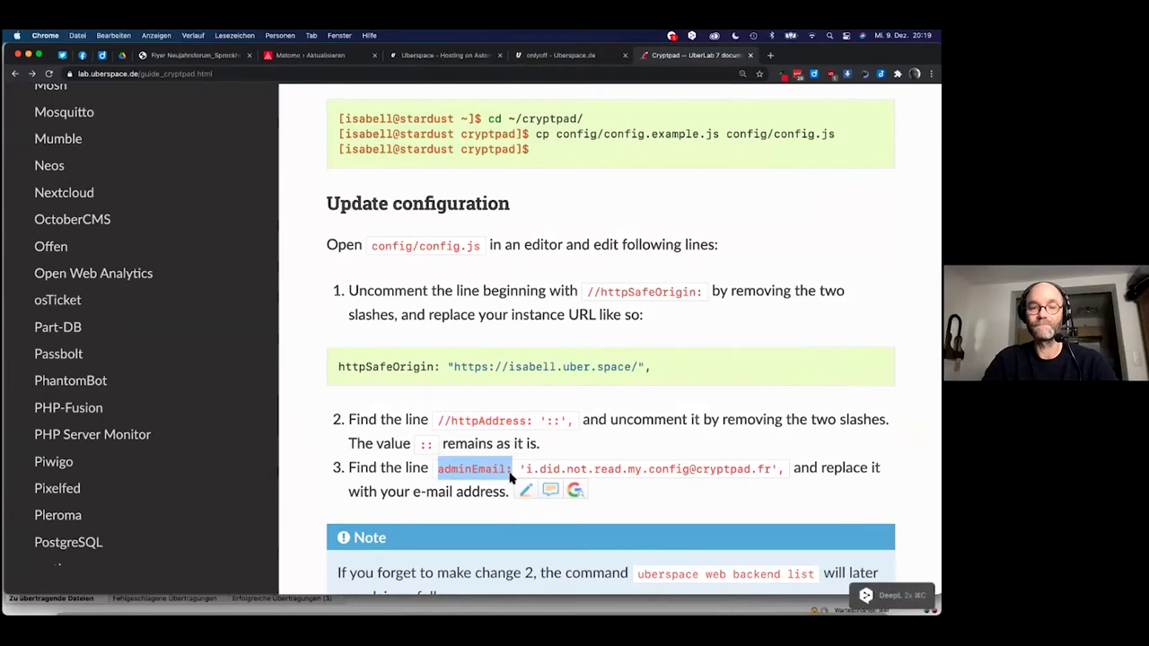
pyautogui.press('super+Tab')
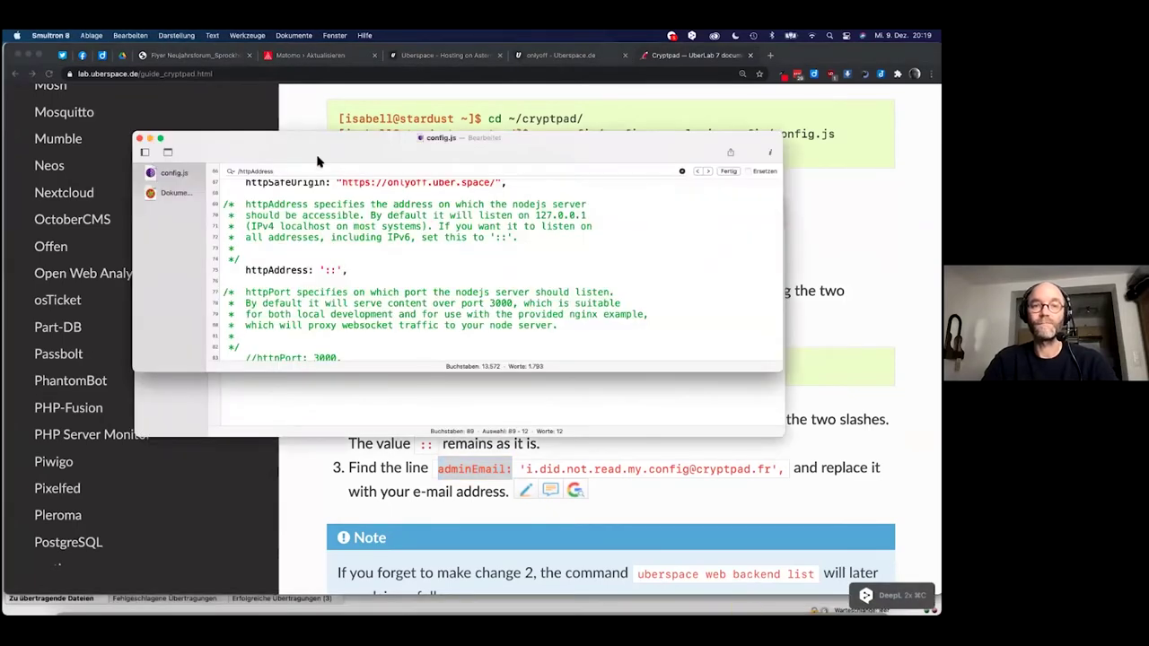
pyautogui.click(315, 169)
# Find the adminEmail line in config.js and replace its placeholder with your own e-mail address.
pyautogui.press('super+v')
pyautogui.press('Return')
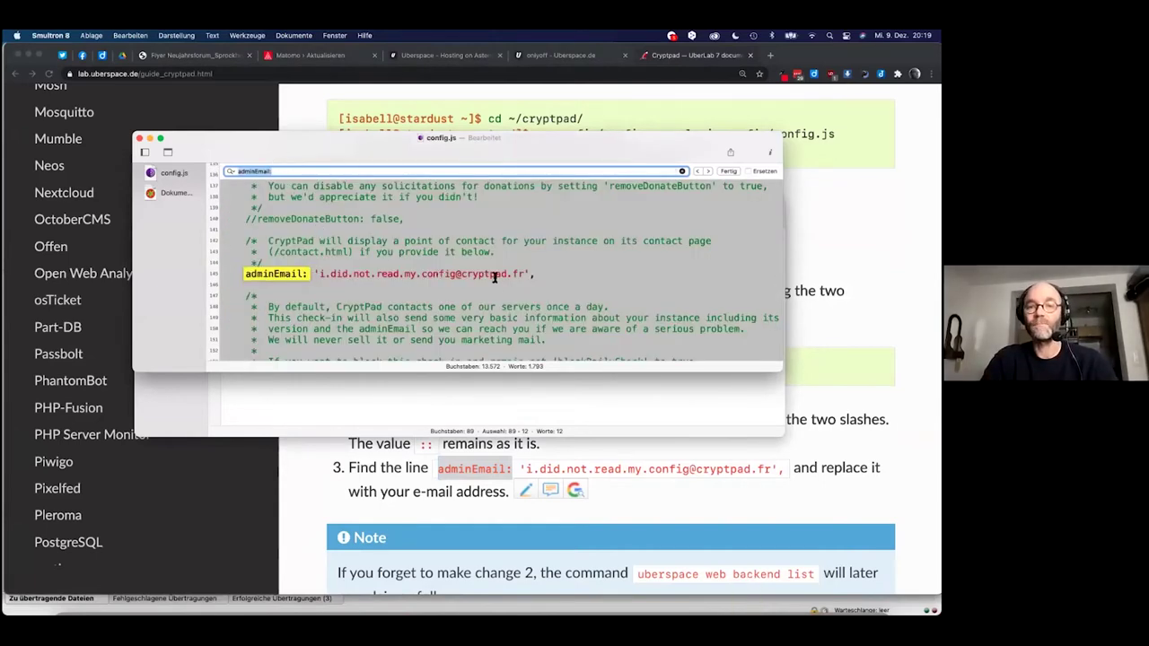
pyautogui.click(321, 277)
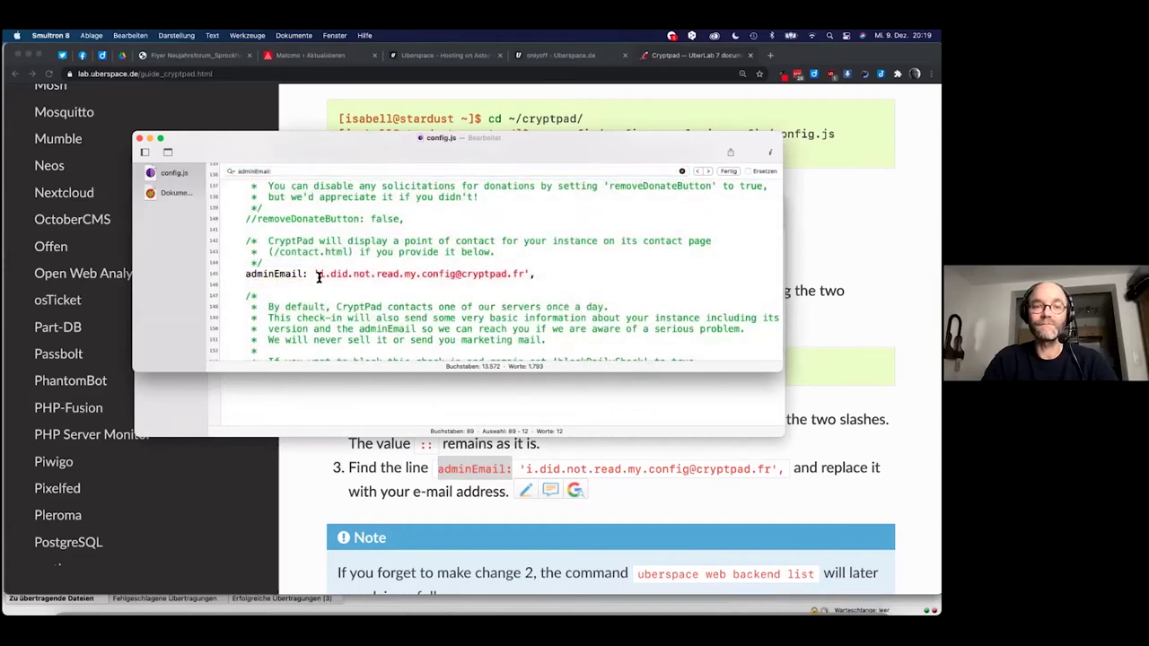
pyautogui.moveTo(320, 274); pyautogui.dragTo(524, 269)
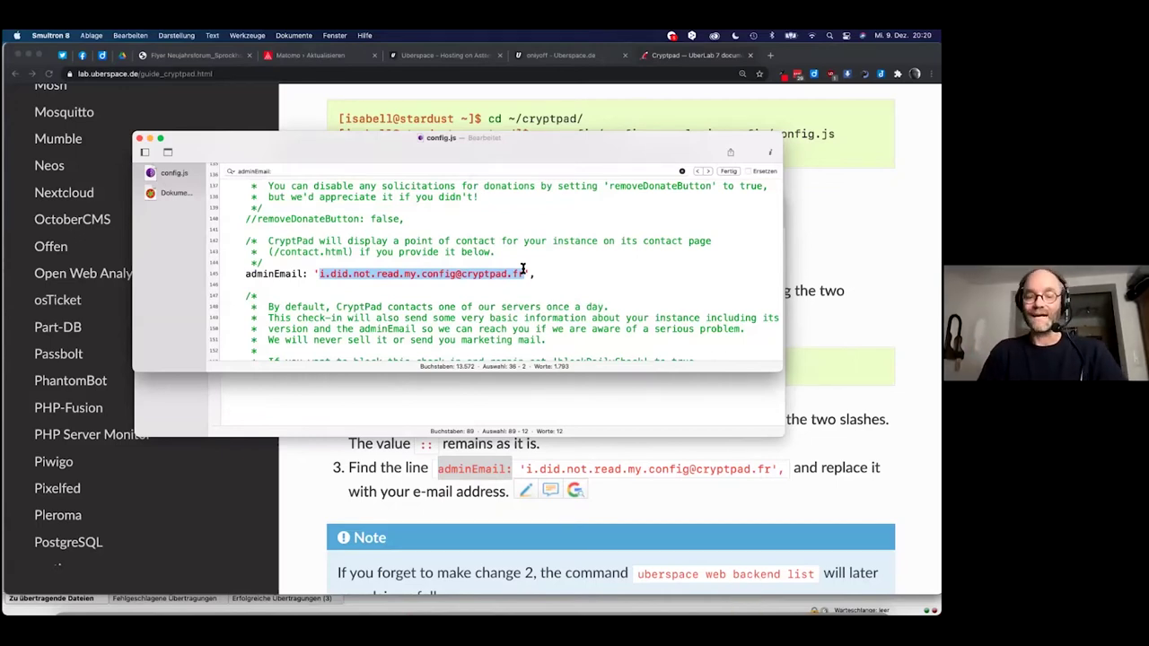
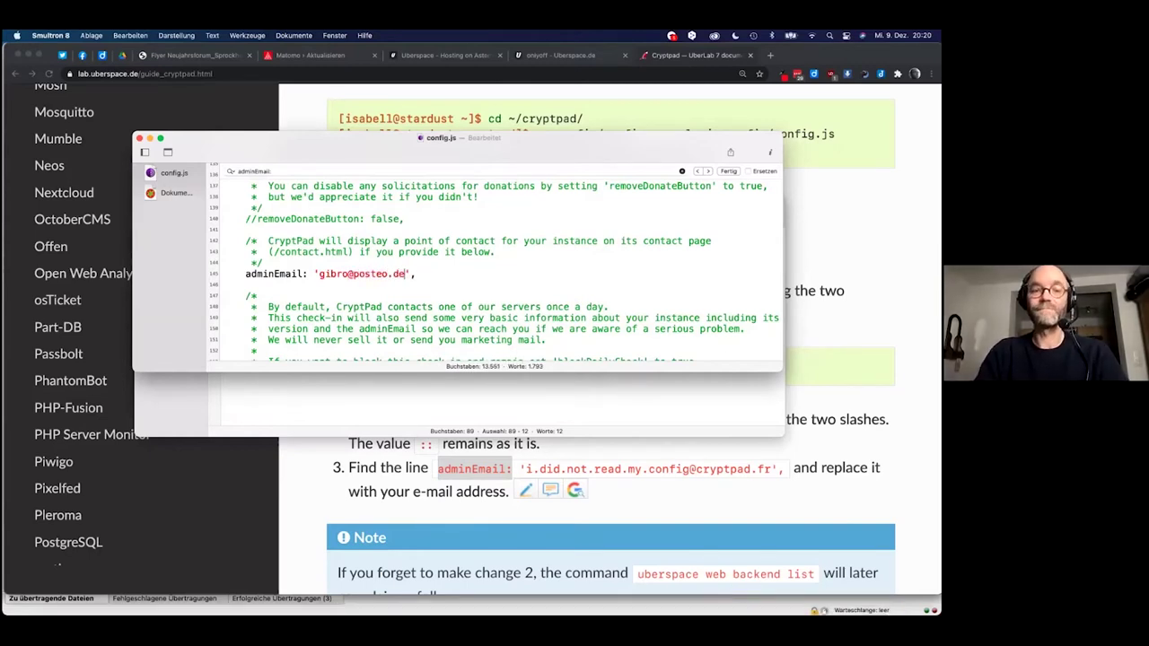
pyautogui.press('super+Tab')
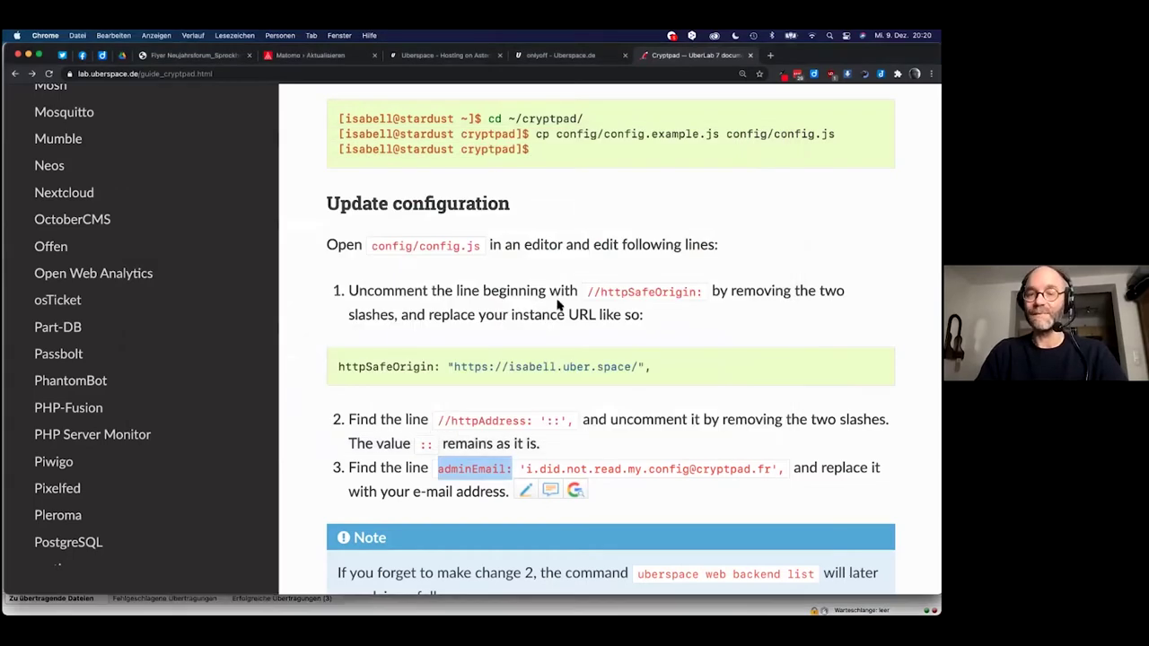
pyautogui.scroll(-1, 557, 306)
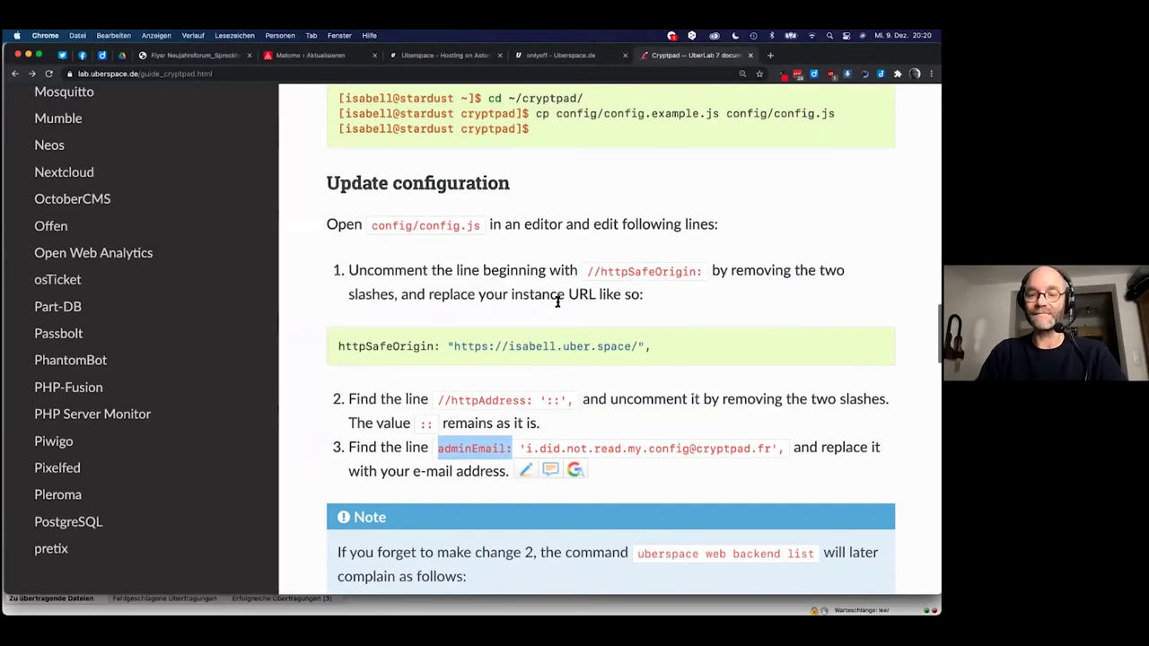
pyautogui.scroll(-5, 557, 302)
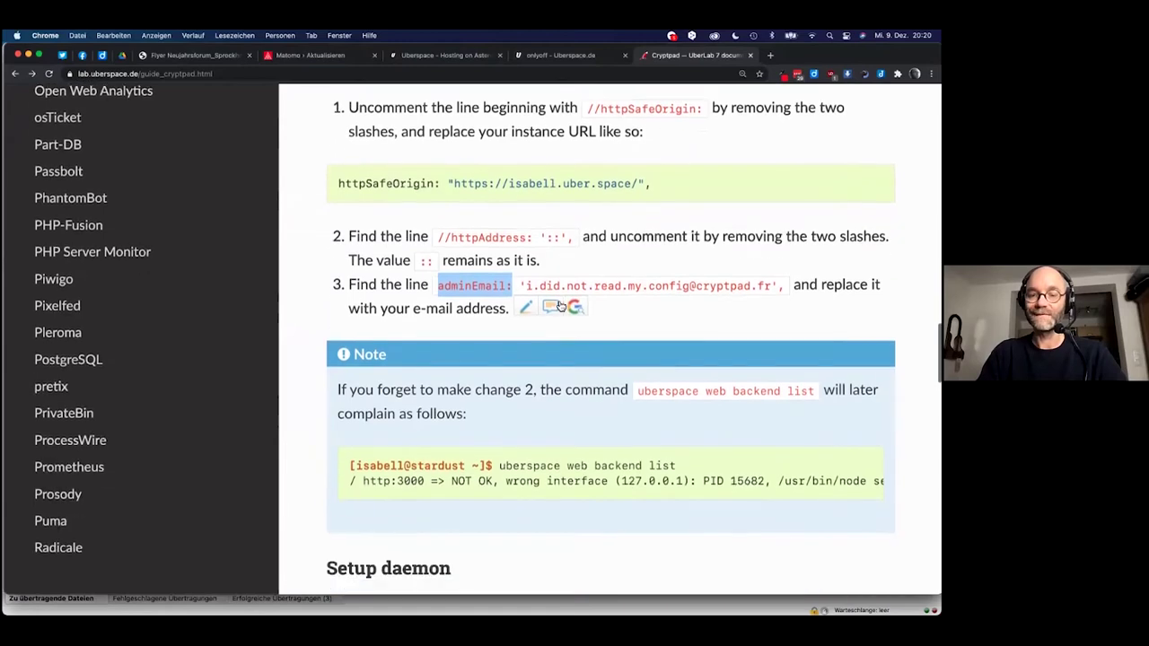
pyautogui.scroll(-2, 559, 307)
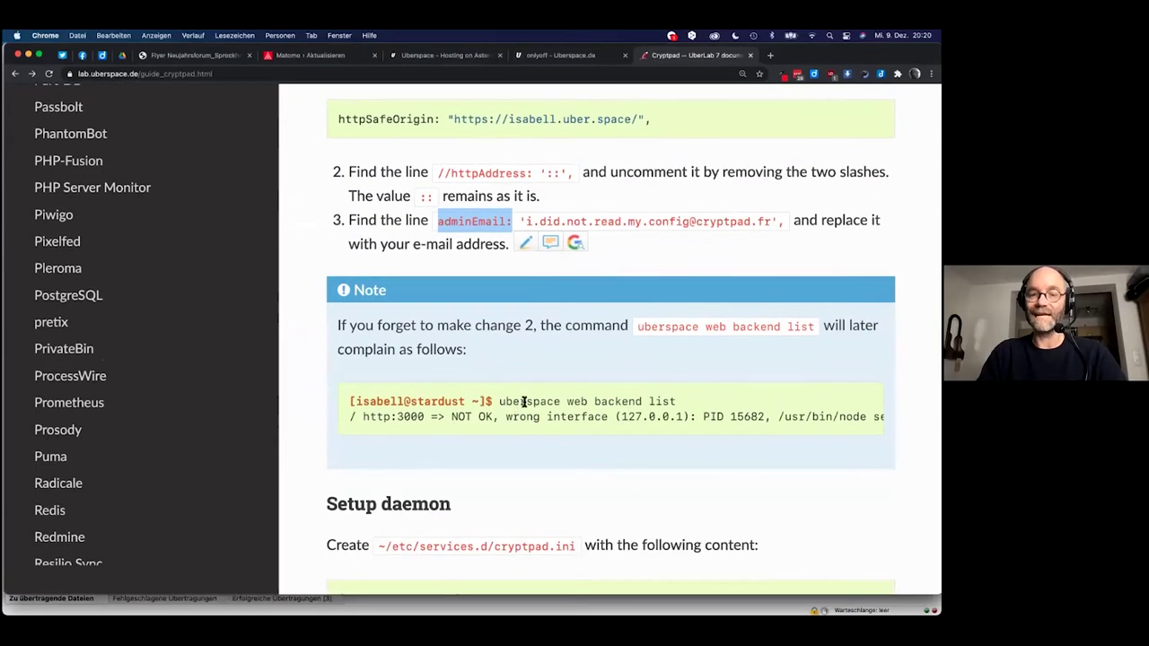
pyautogui.scroll(-1, 524, 401)
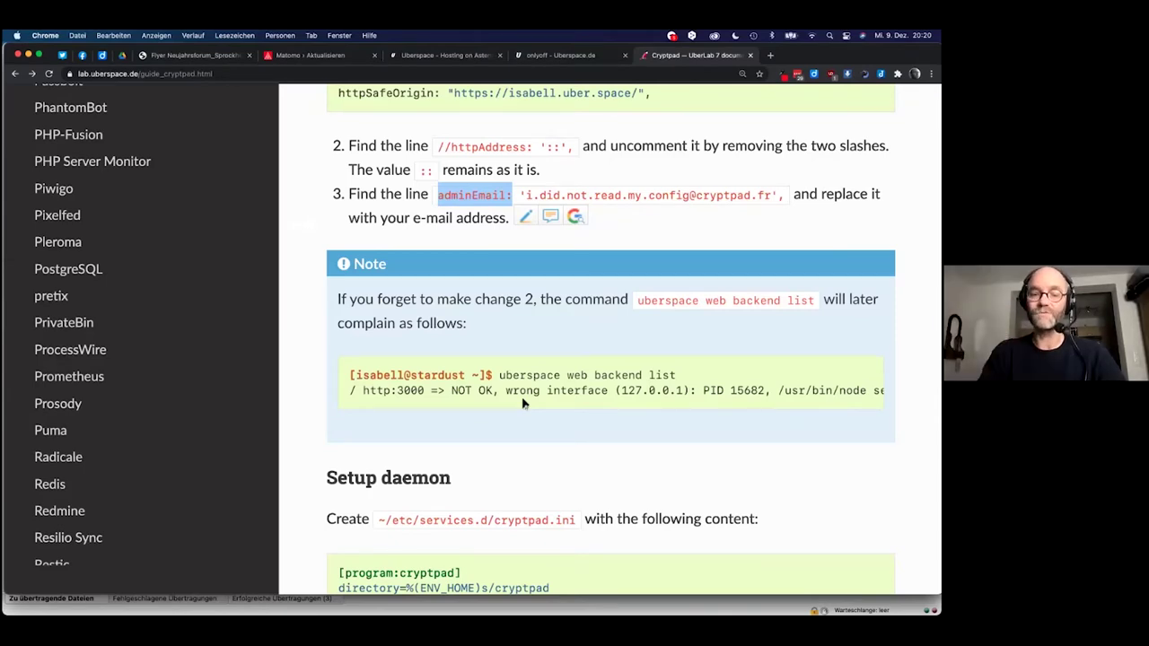
pyautogui.scroll(-3, 523, 403)
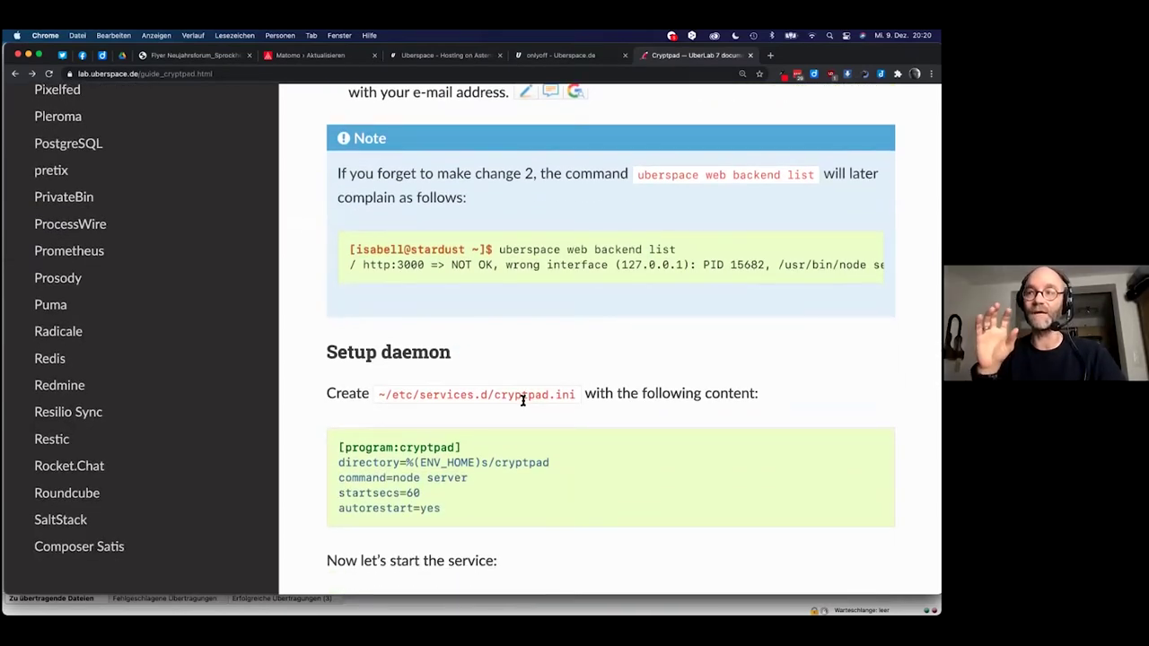
pyautogui.scroll(-1, 524, 404)
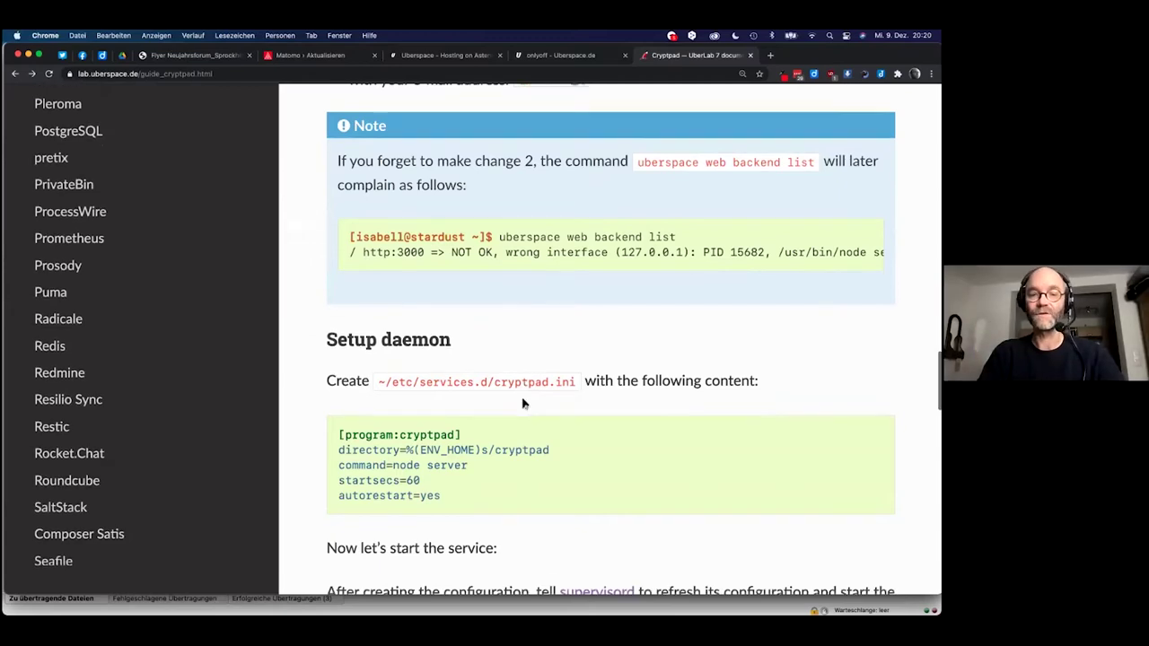
pyautogui.scroll(3, 525, 404)
pyautogui.press('super+Tab')
pyautogui.press('super+Tab')
pyautogui.scroll(8, 547, 269)
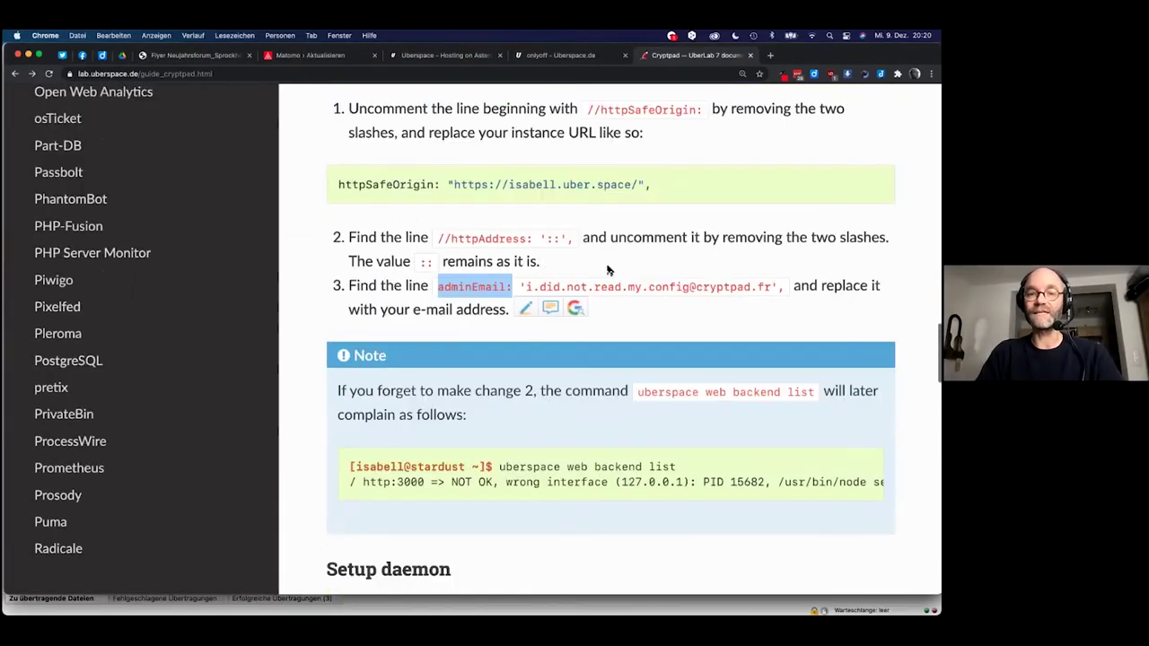
pyautogui.click(652, 323)
pyautogui.press('super+Tab')
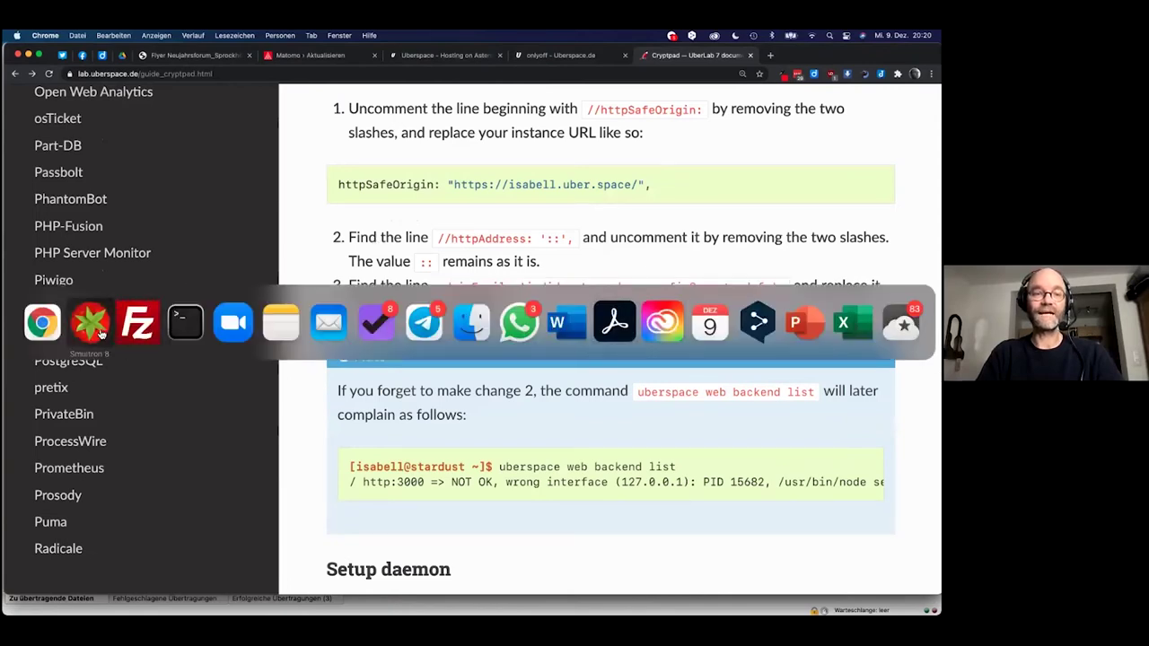
# Save the edited config.js in Smultron and close its window.
pyautogui.click(91, 325)
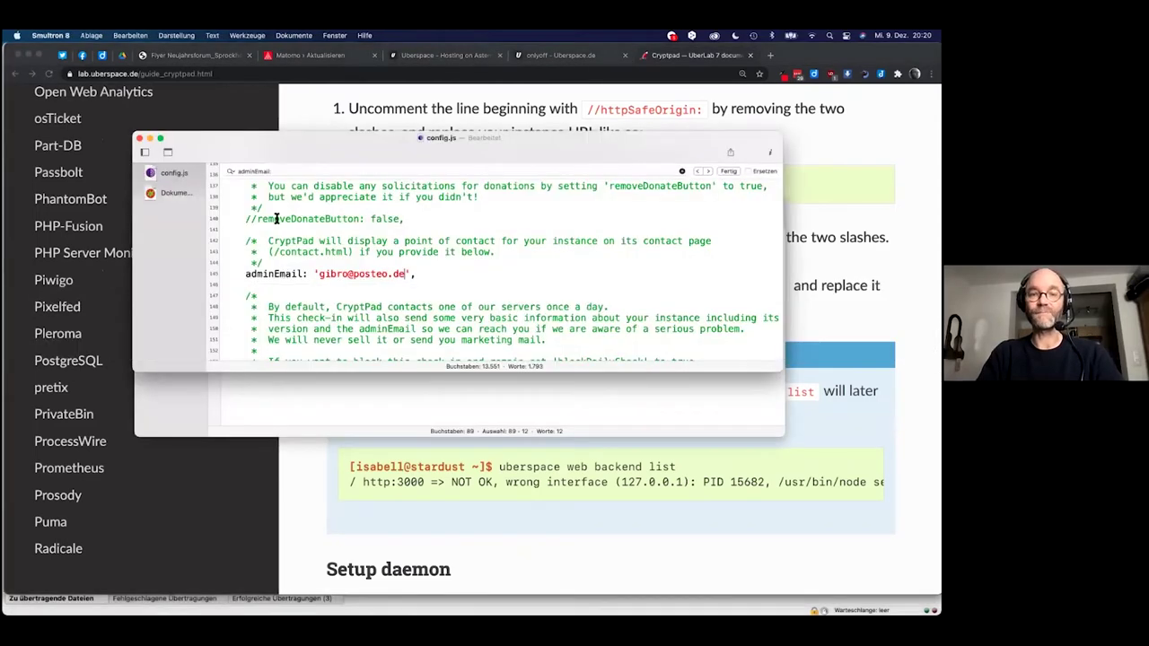
pyautogui.press('super+s')
pyautogui.click(139, 139)
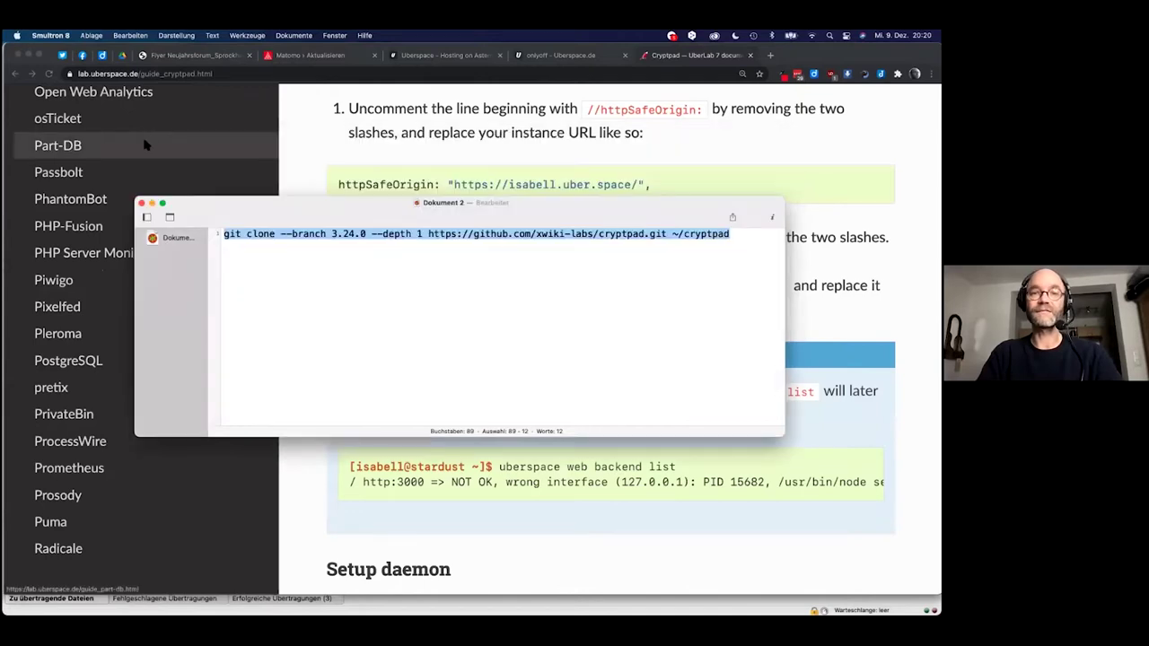
# Upload the changed config.js to the server via FileZilla, deleting the local copy afterwards.
pyautogui.press('super+Tab')
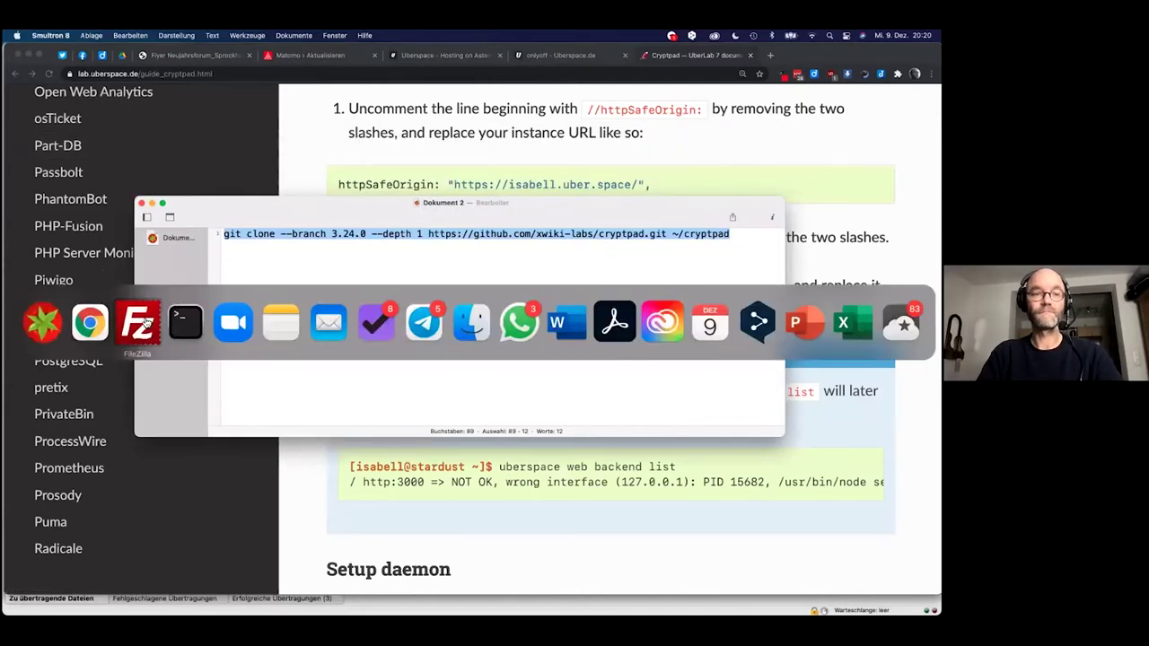
pyautogui.click(144, 323)
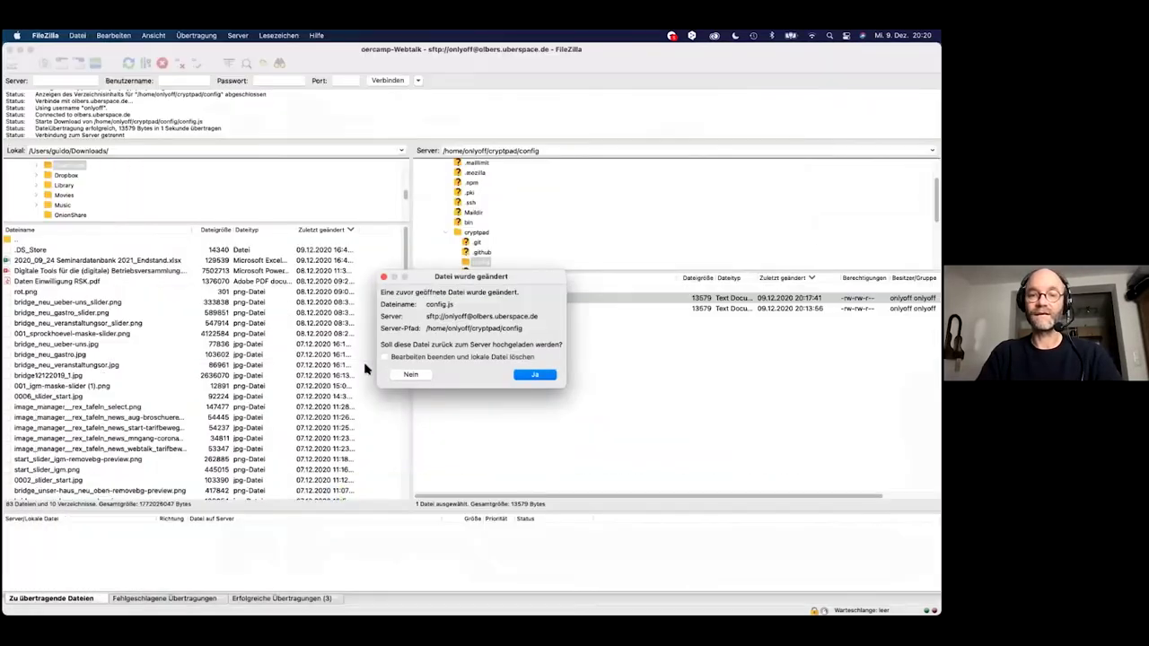
pyautogui.click(416, 358)
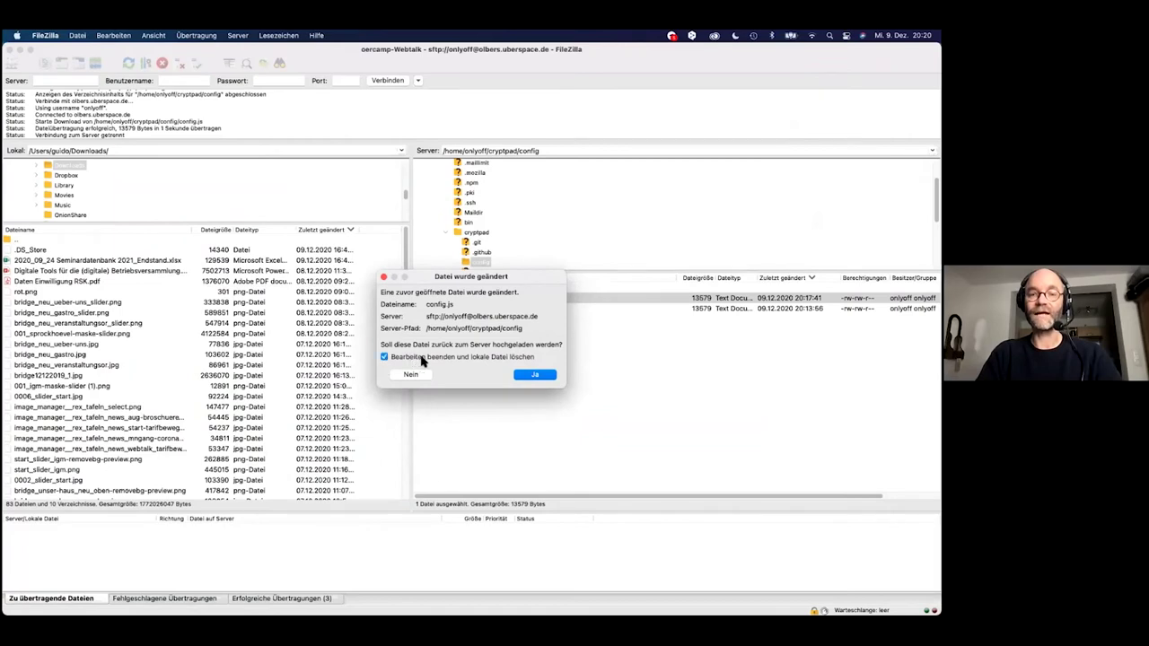
pyautogui.click(536, 375)
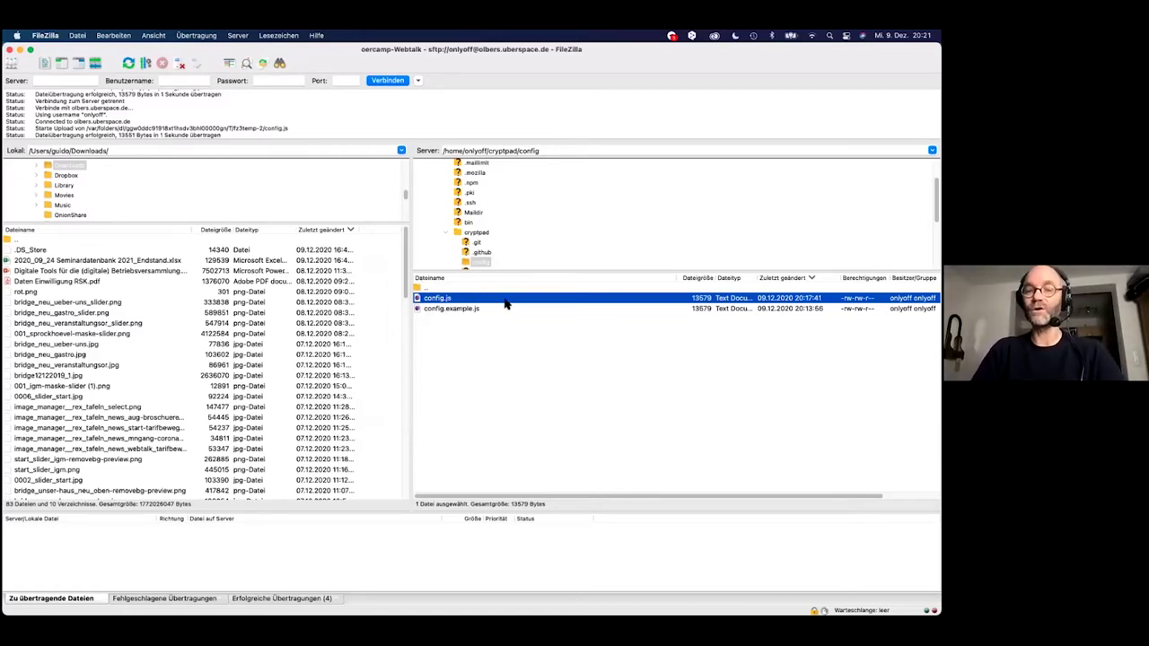
pyautogui.press('super+Tab')
pyautogui.press('super+Tab')
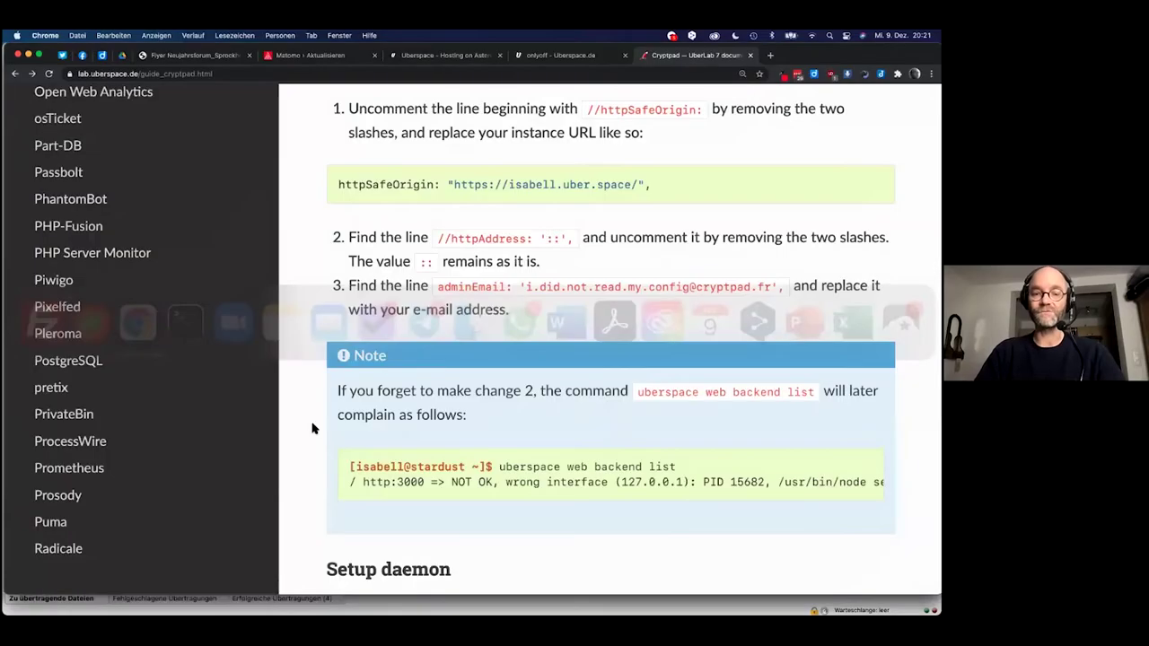
pyautogui.scroll(-1, 312, 428)
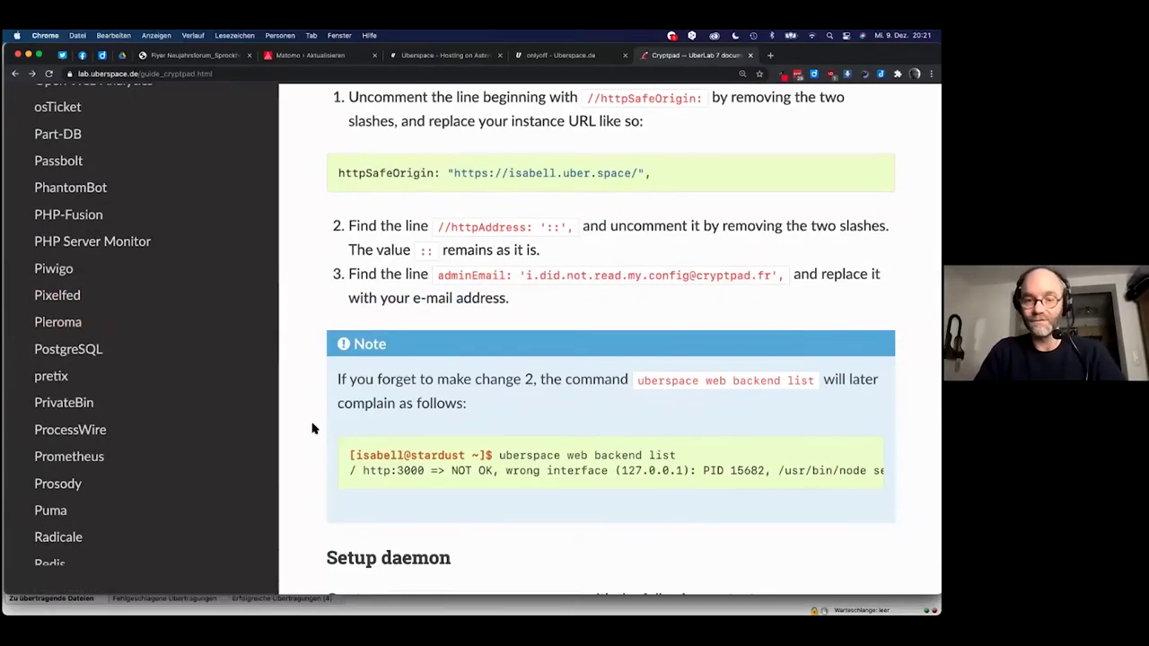
pyautogui.scroll(-1, 312, 428)
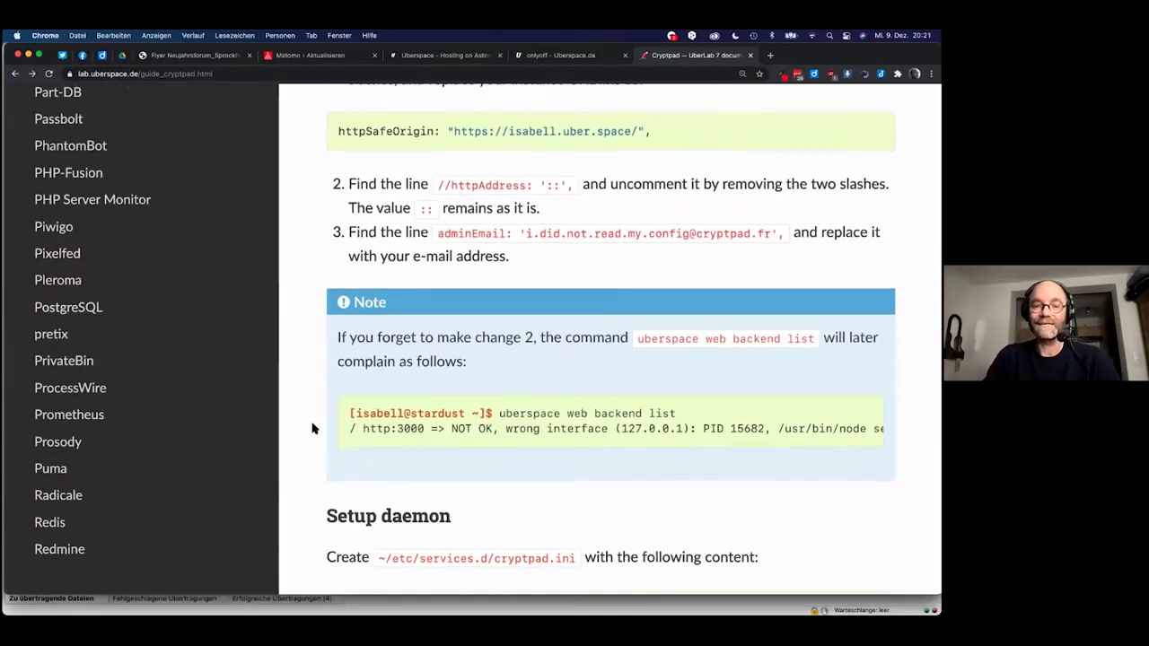
pyautogui.scroll(-5, 312, 428)
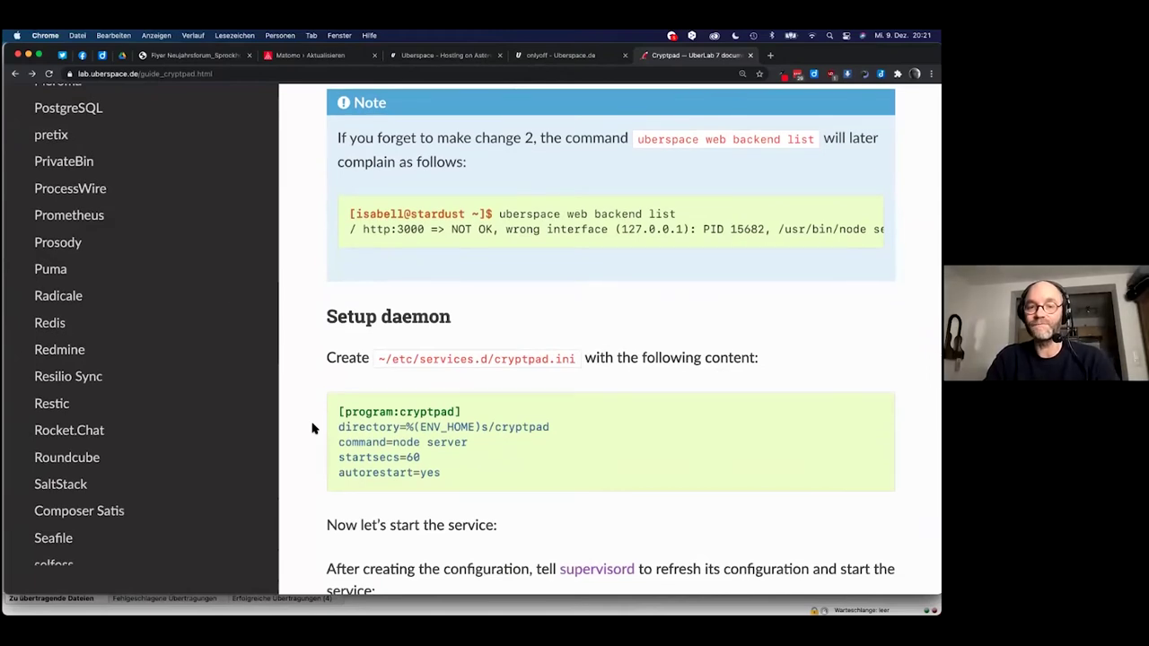
pyautogui.scroll(1, 313, 428)
pyautogui.scroll(-1, 312, 428)
pyautogui.scroll(1, 312, 429)
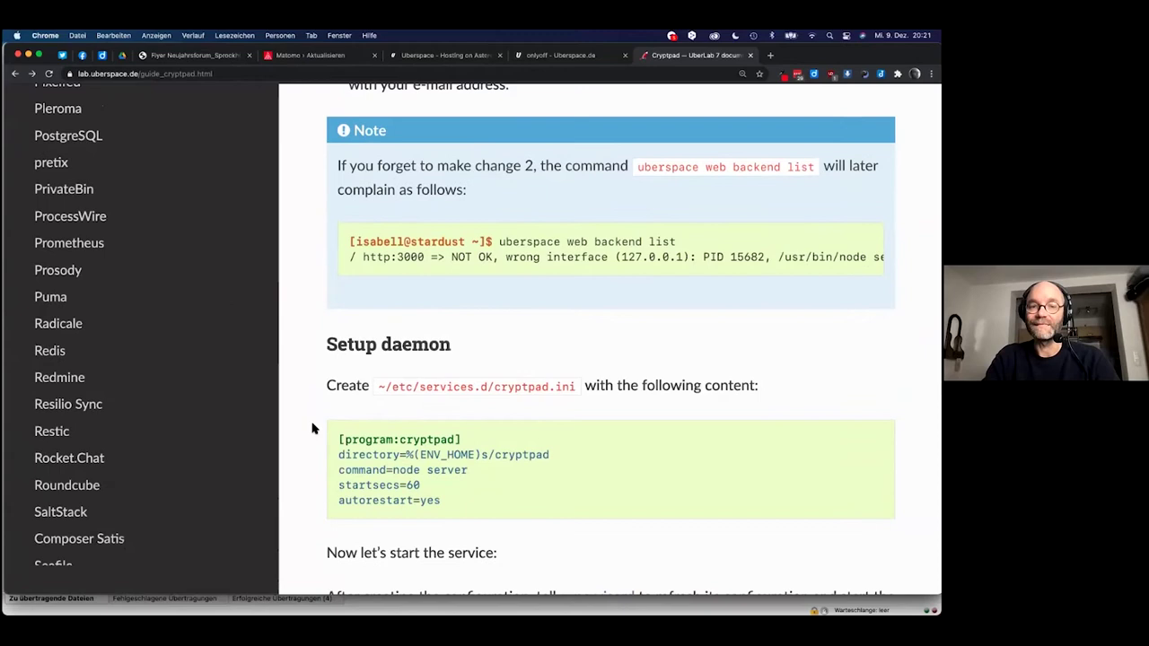
pyautogui.scroll(1, 312, 428)
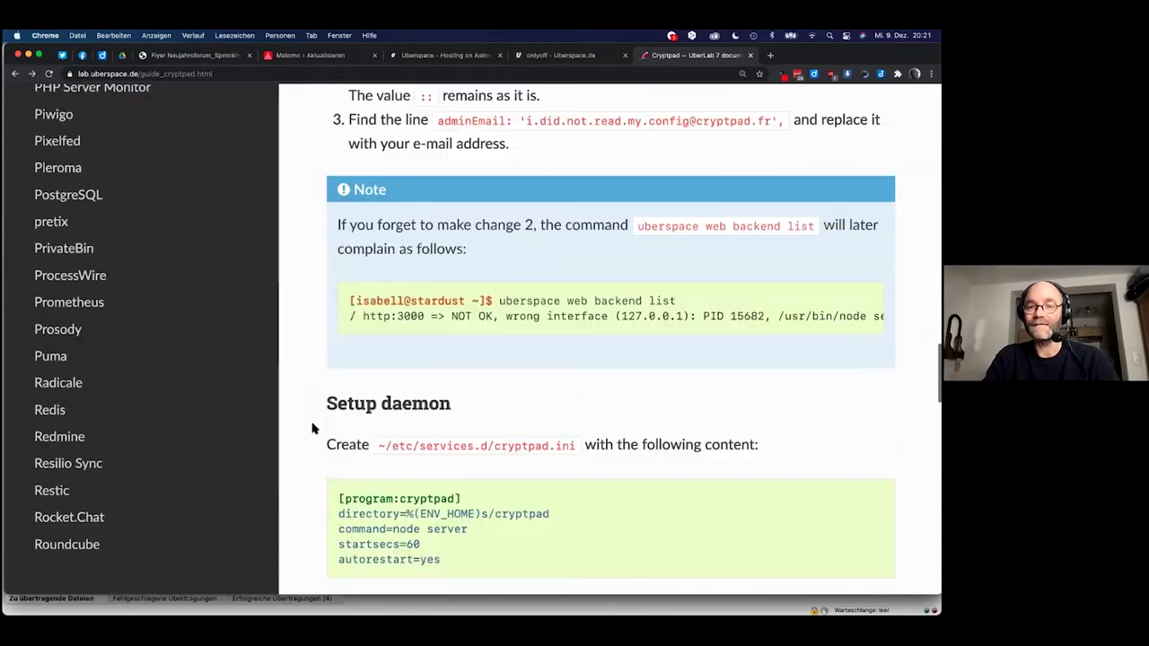
pyautogui.scroll(-1, 312, 428)
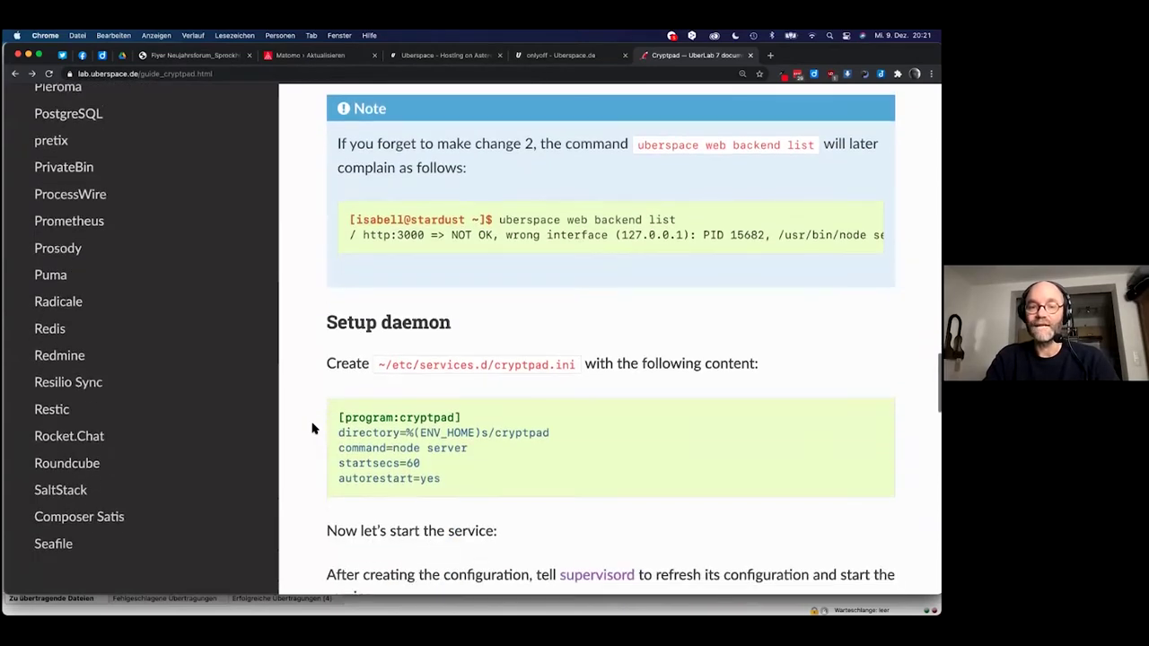
pyautogui.moveTo(441, 481)
pyautogui.mouseDown()
pyautogui.moveTo(380, 462)
pyautogui.moveTo(340, 417)
pyautogui.mouseUp()
pyautogui.click(383, 386)
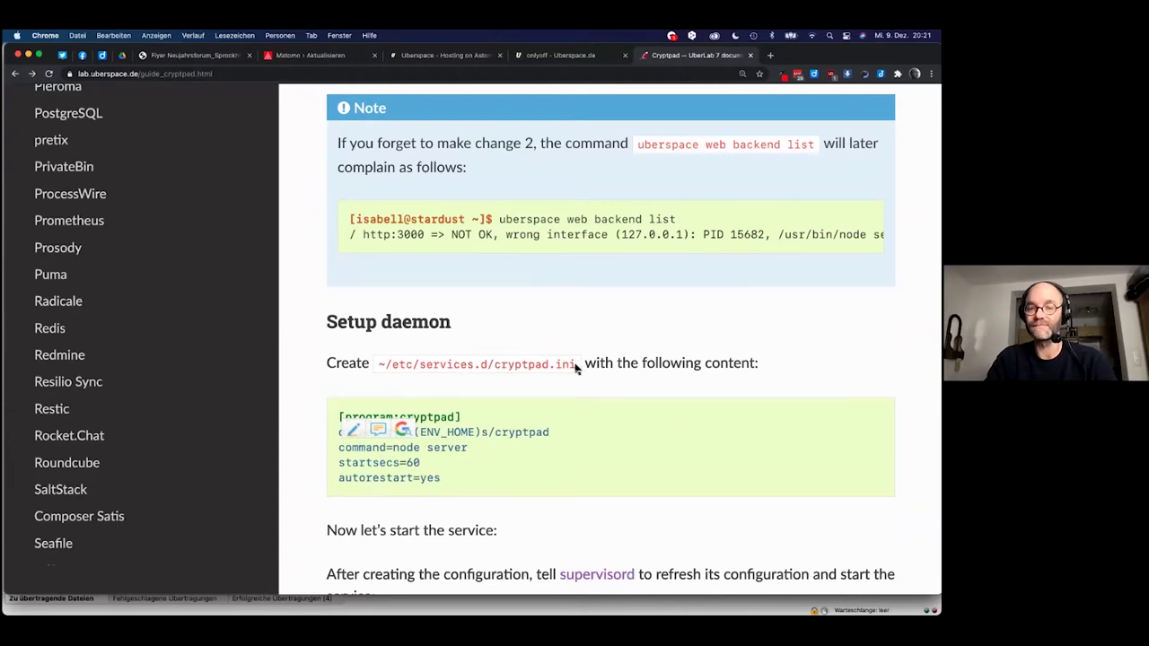
pyautogui.moveTo(354, 390)
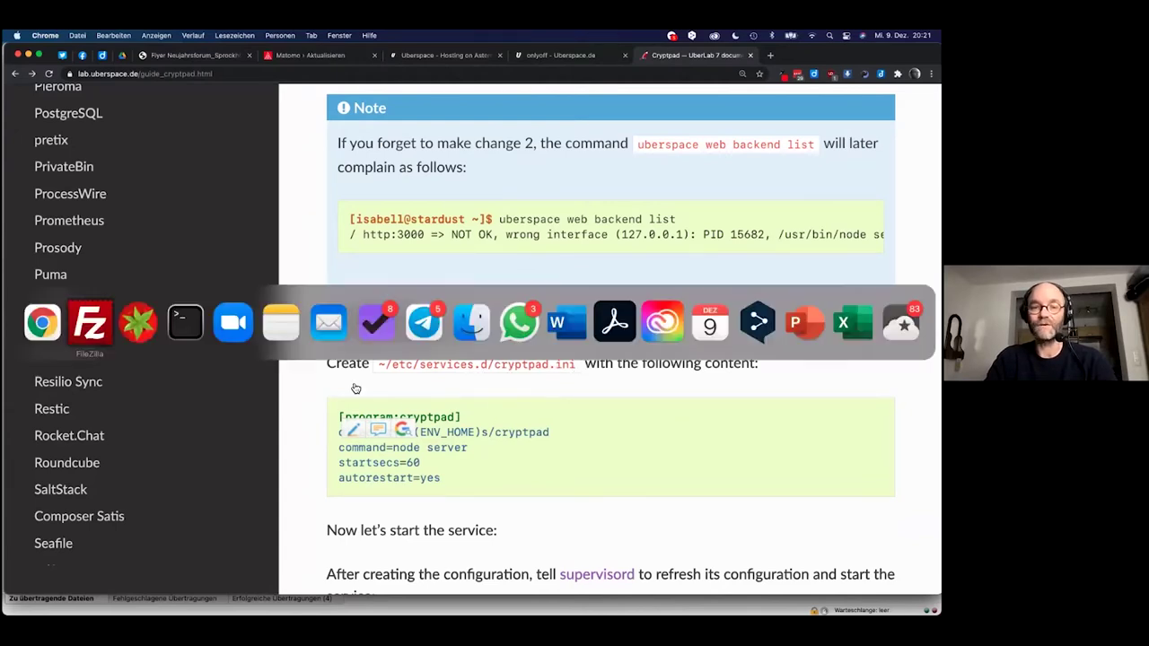
# Navigate from cryptpad/config up to the home folder and into etc/services.d.
pyautogui.click(90, 323)
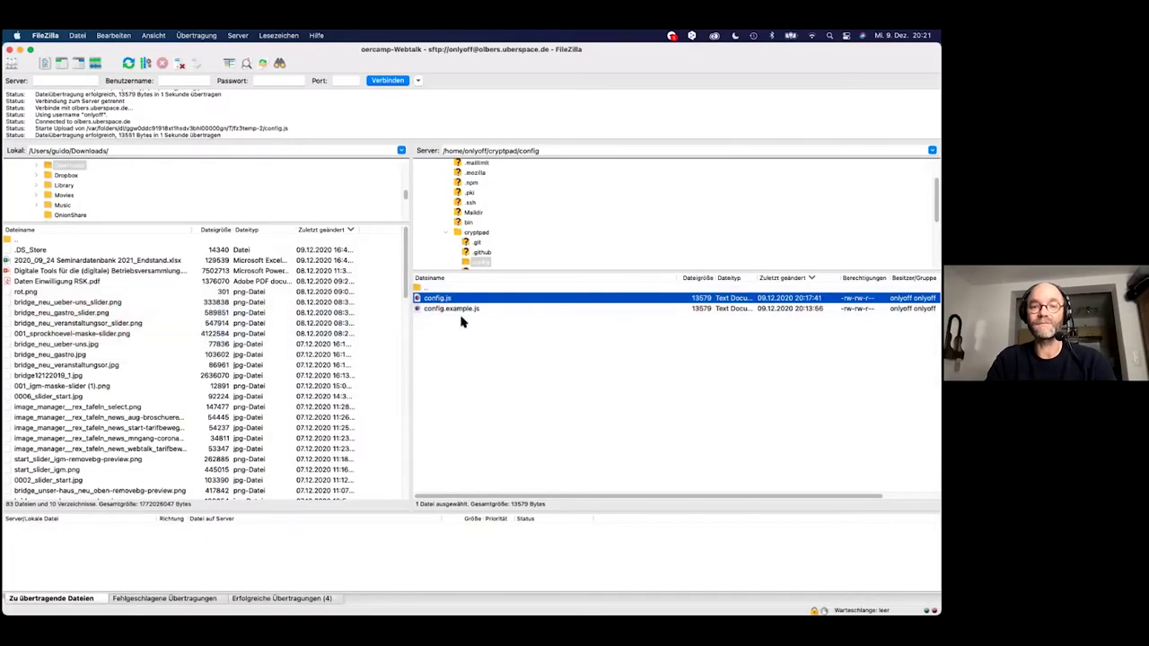
pyautogui.doubleClick(427, 288)
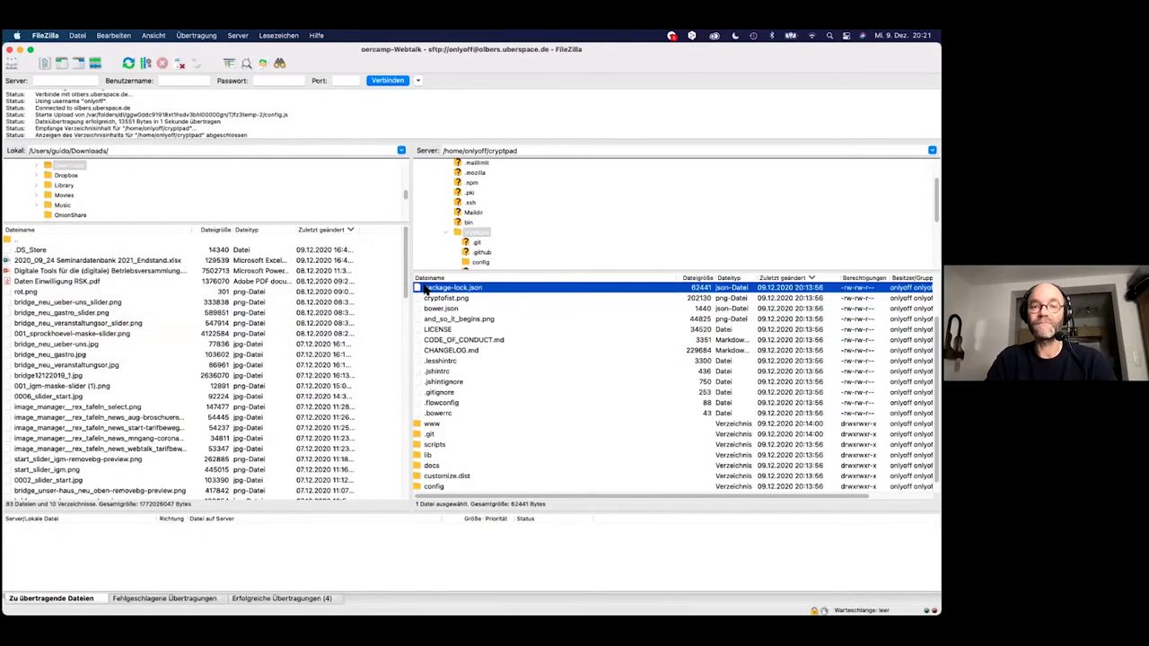
pyautogui.scroll(3, 444, 411)
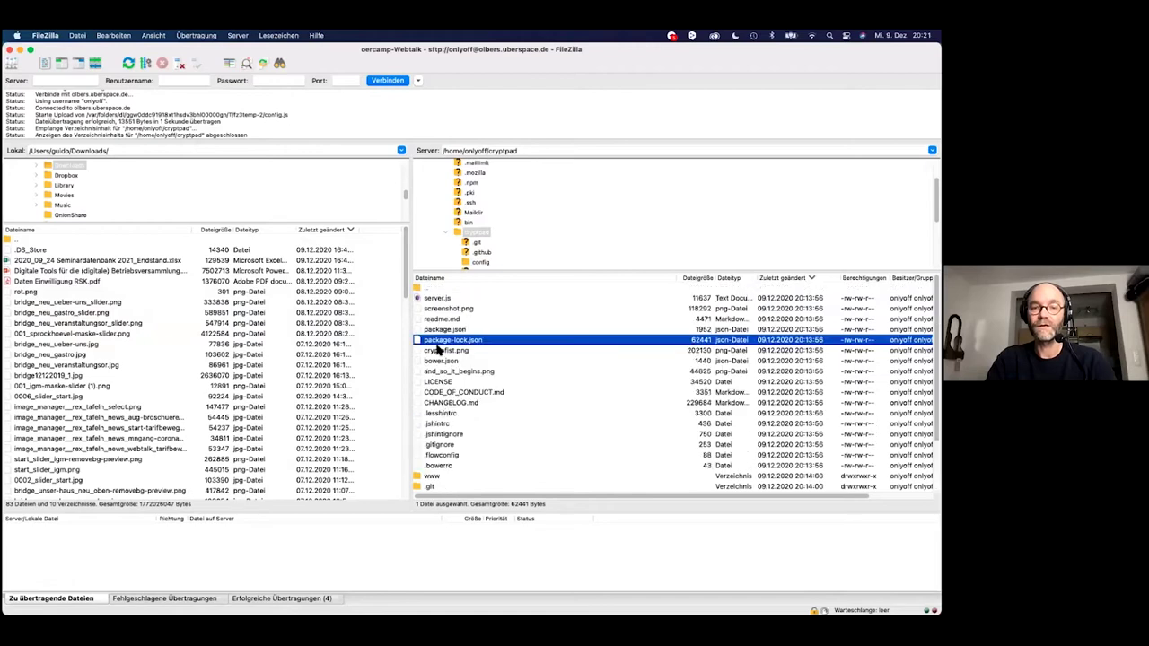
pyautogui.doubleClick(426, 287)
pyautogui.scroll(-5, 456, 395)
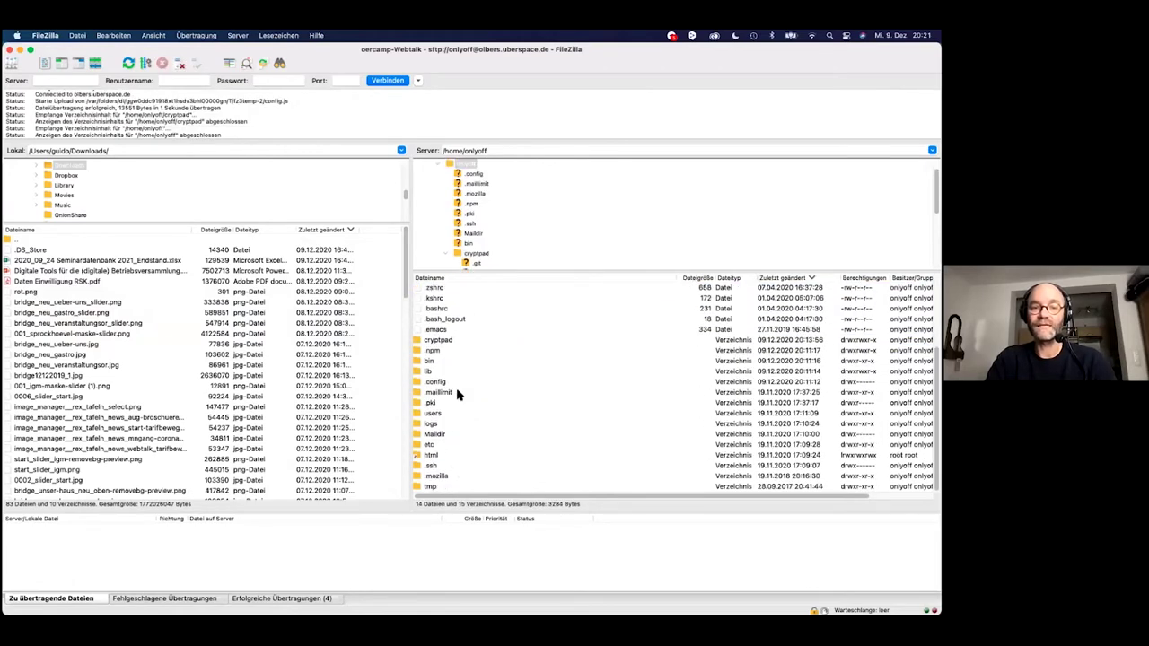
pyautogui.scroll(3, 439, 413)
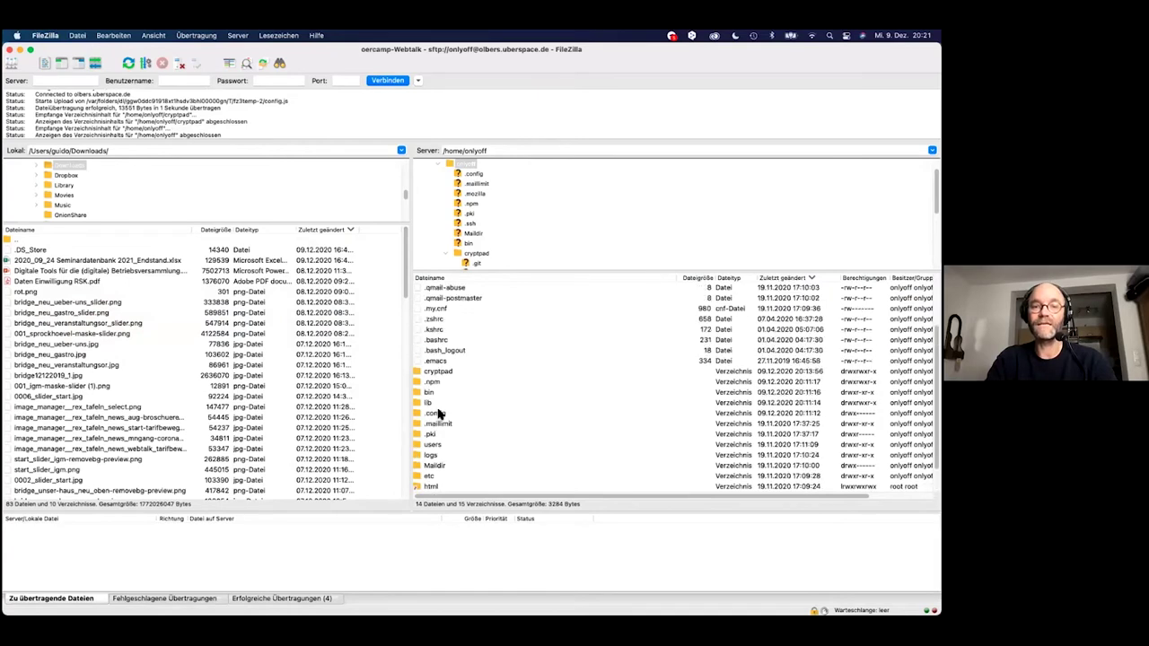
pyautogui.scroll(-3, 438, 413)
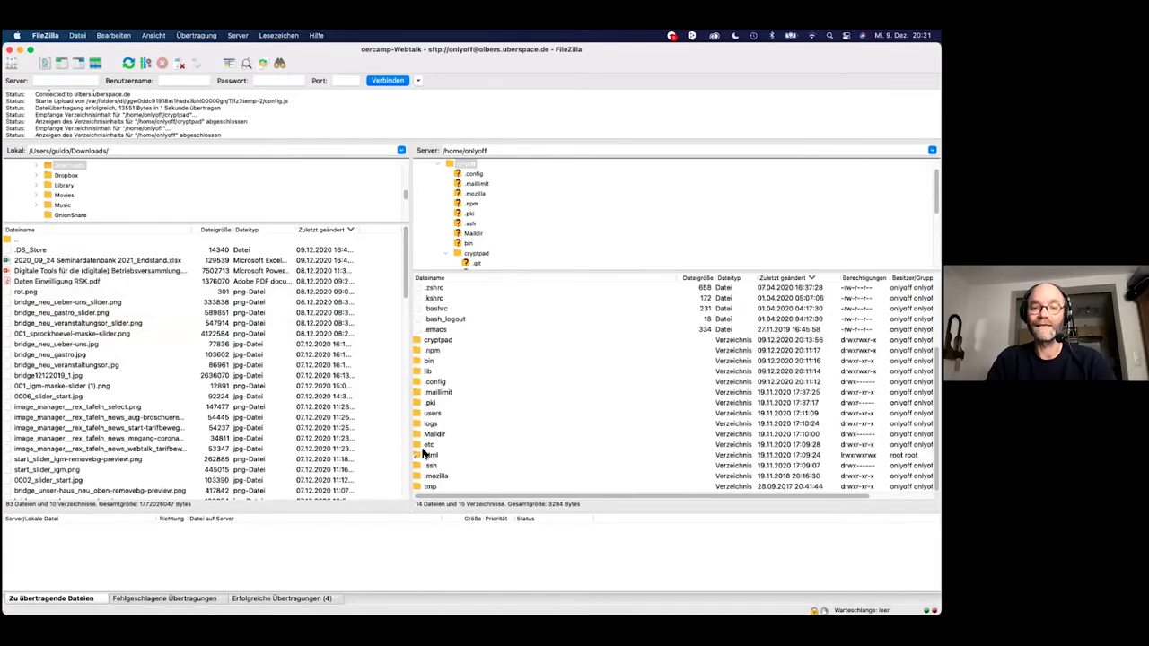
pyautogui.doubleClick(424, 445)
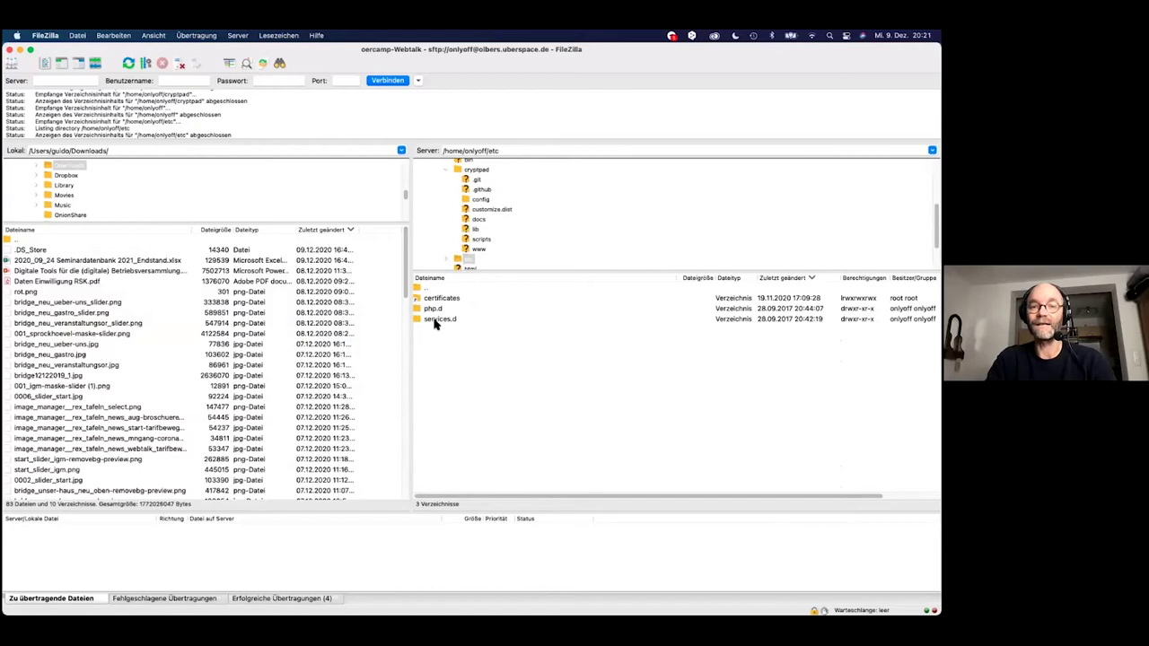
pyautogui.doubleClick(418, 320)
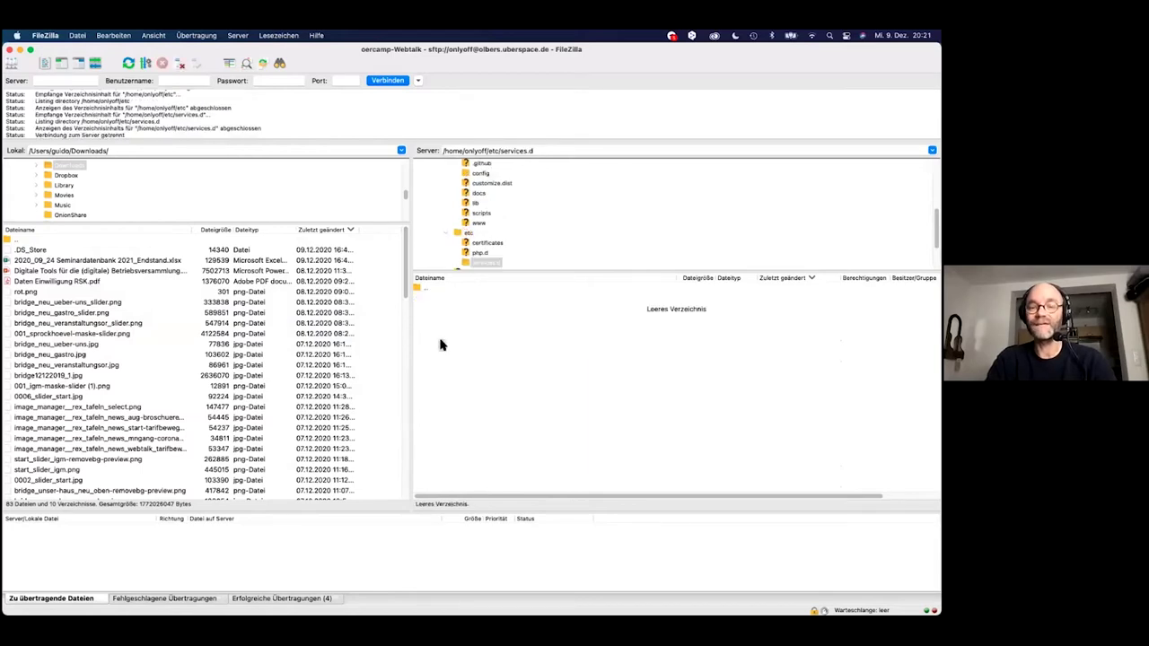
# Create a new empty file named cryptpad.ini in the services.d folder.
pyautogui.rightClick(440, 345)
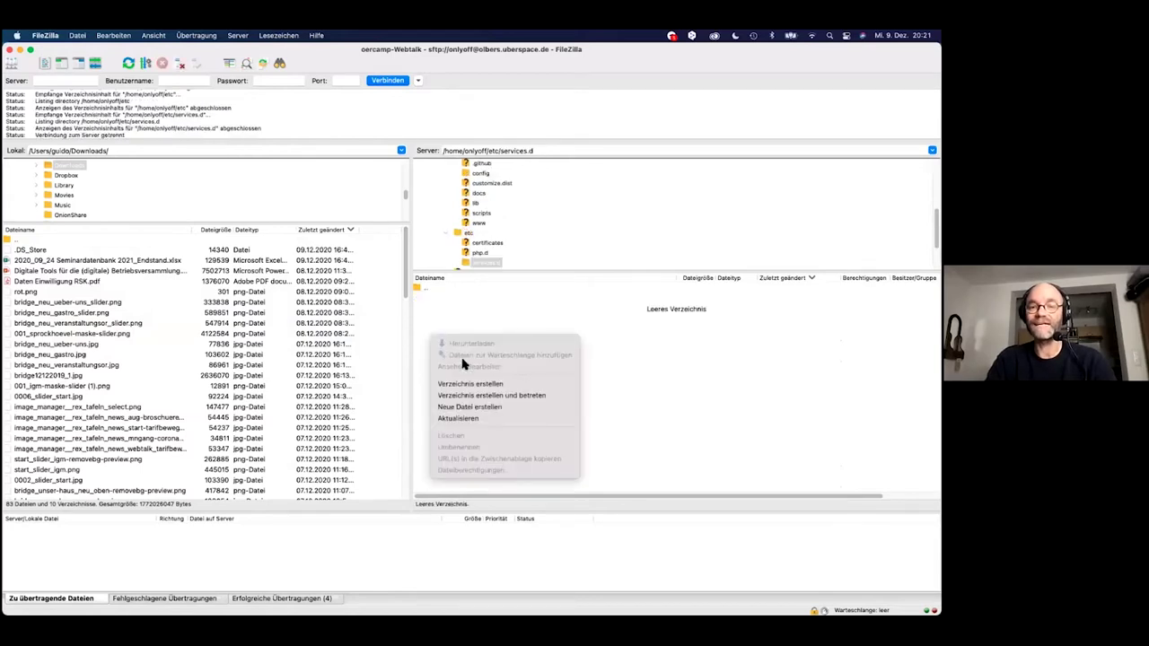
pyautogui.click(460, 408)
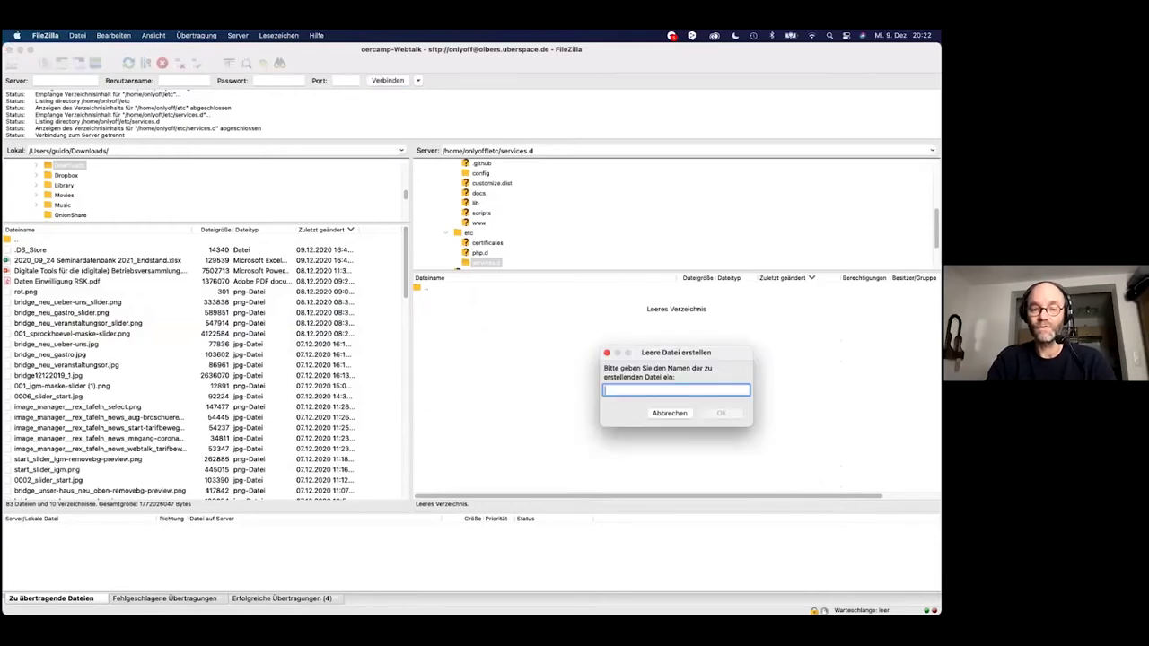
pyautogui.write('cr')
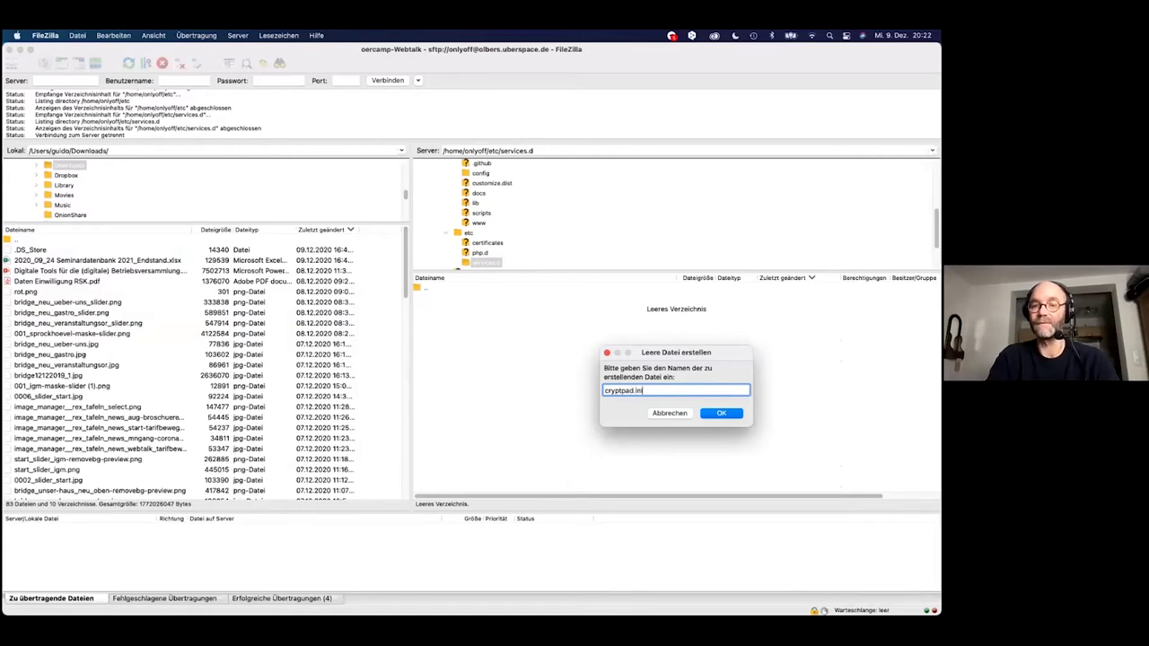
pyautogui.write('yptpad.ini')
pyautogui.press('Return')
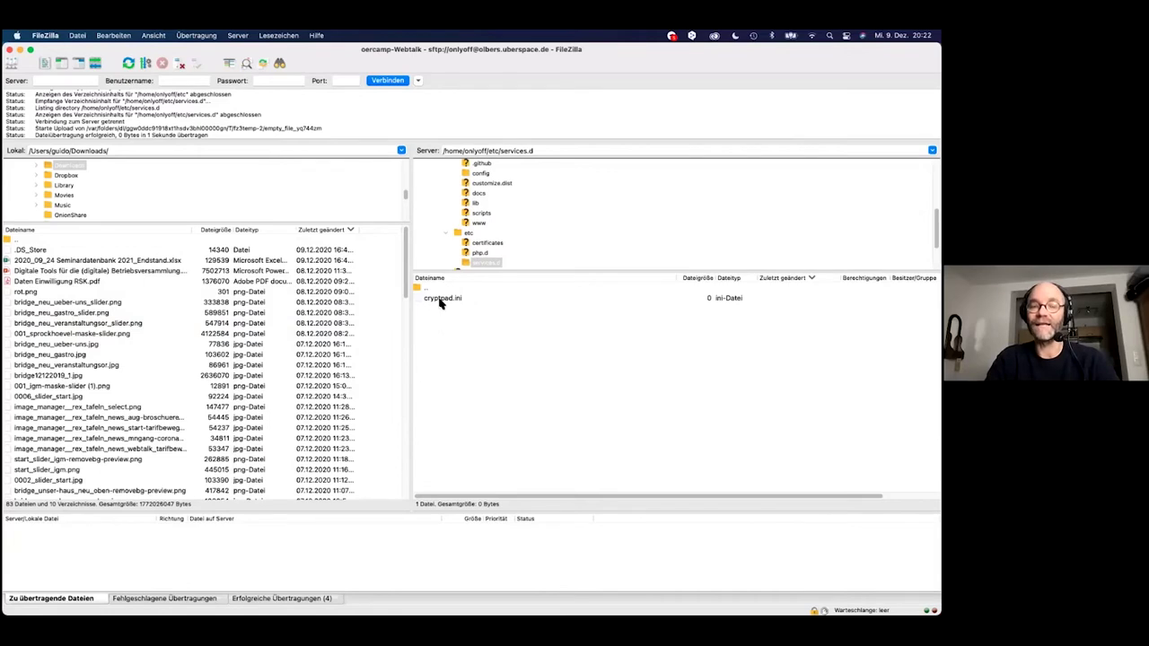
pyautogui.press('super+Tab')
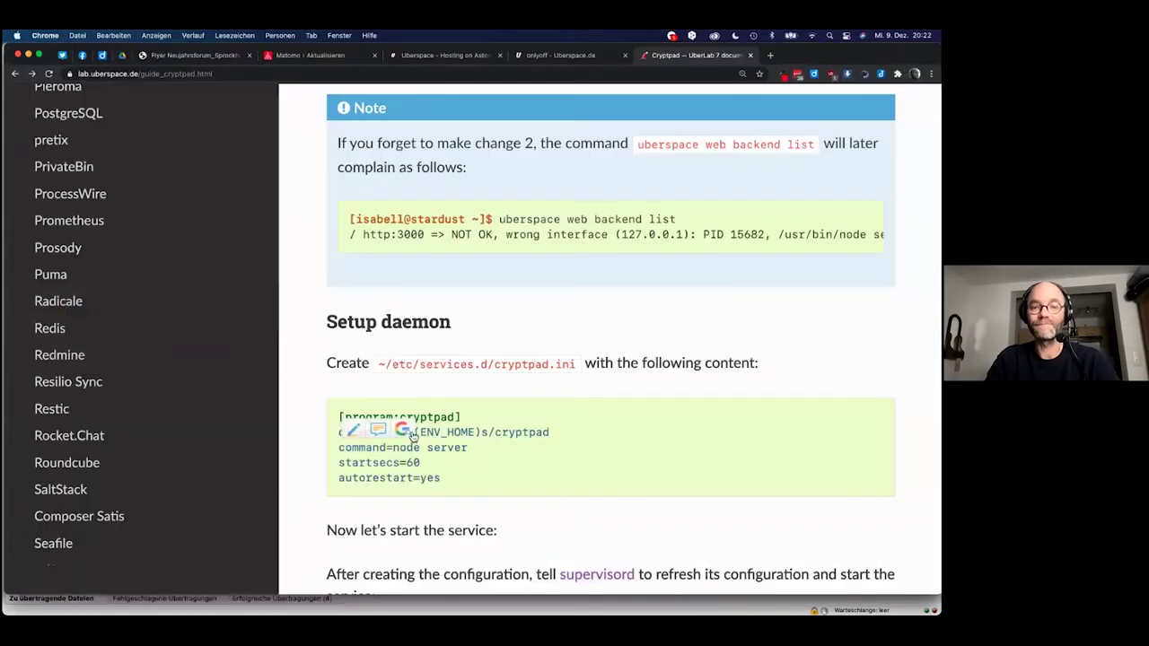
# Copy the [program:cryptpad] through autorestart=yes block from the guide.
pyautogui.moveTo(443, 477); pyautogui.dragTo(341, 420)
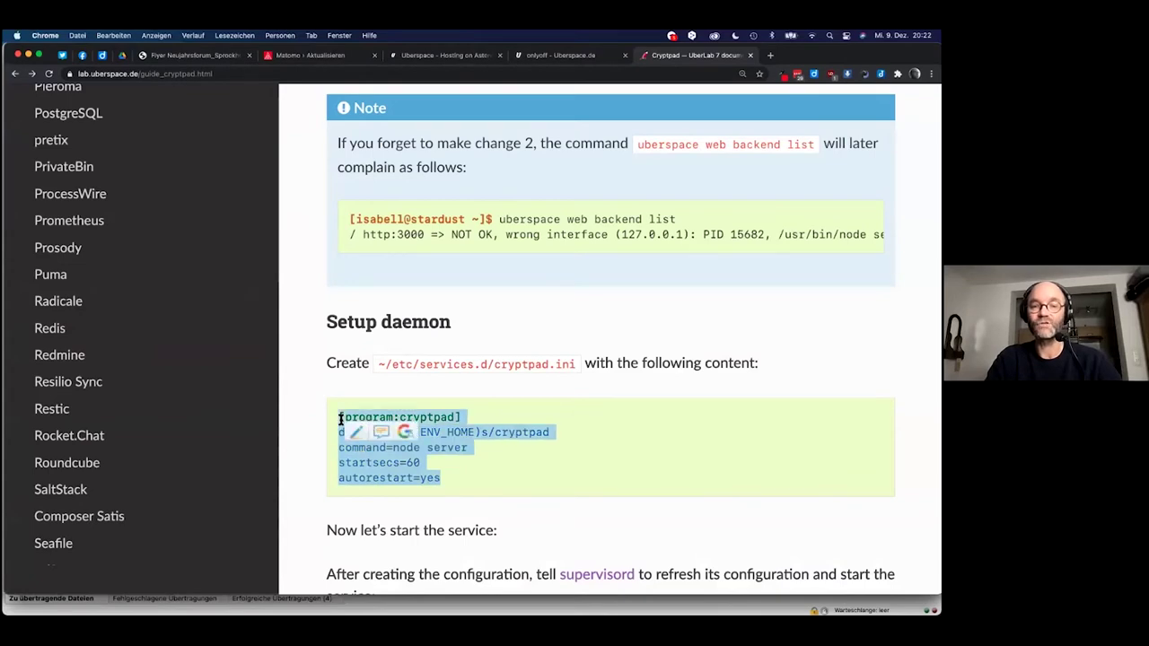
pyautogui.rightClick(341, 419)
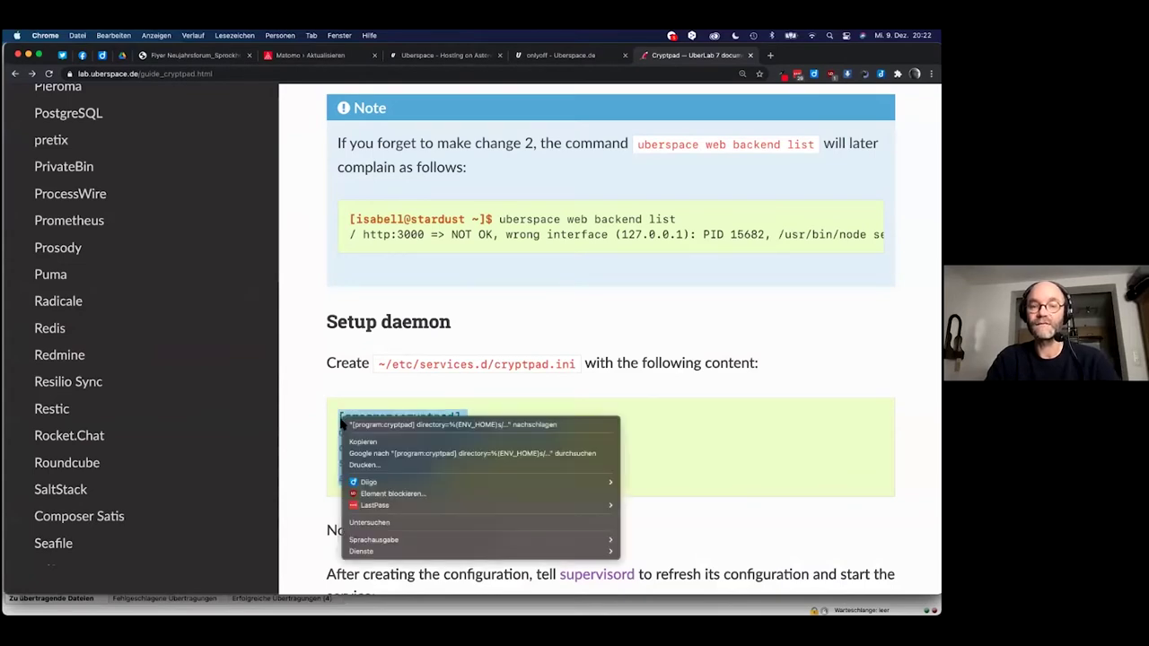
pyautogui.click(379, 442)
pyautogui.press('super+Tab')
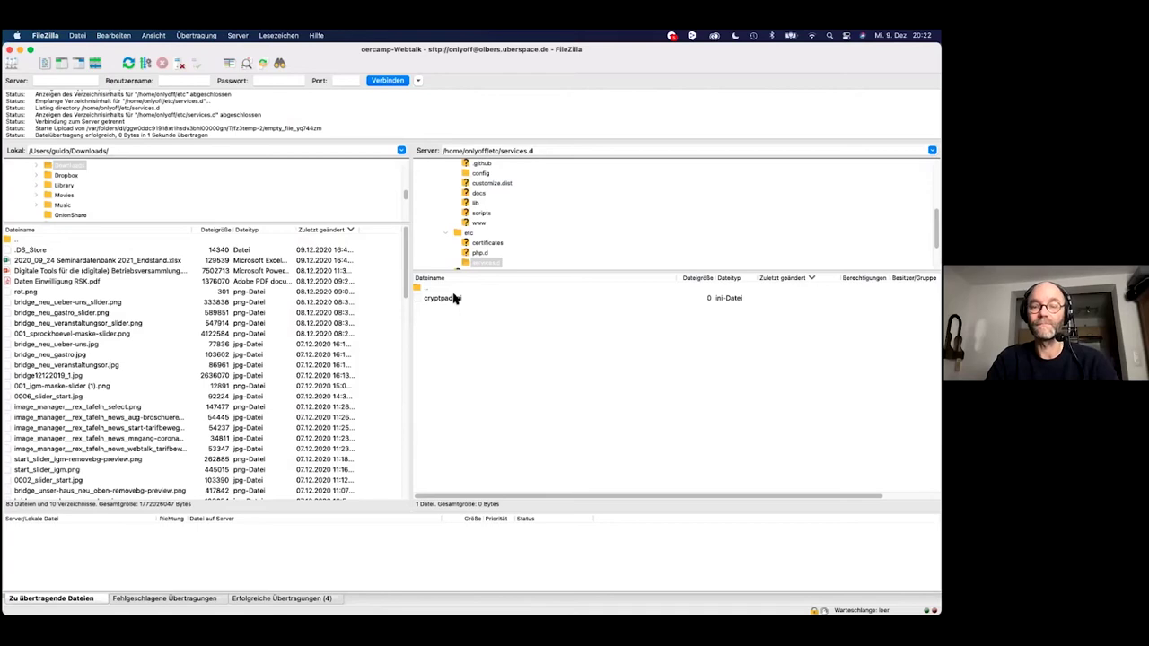
# Open the server's cryptpad.ini for editing and paste in the daemon configuration.
pyautogui.rightClick(456, 298)
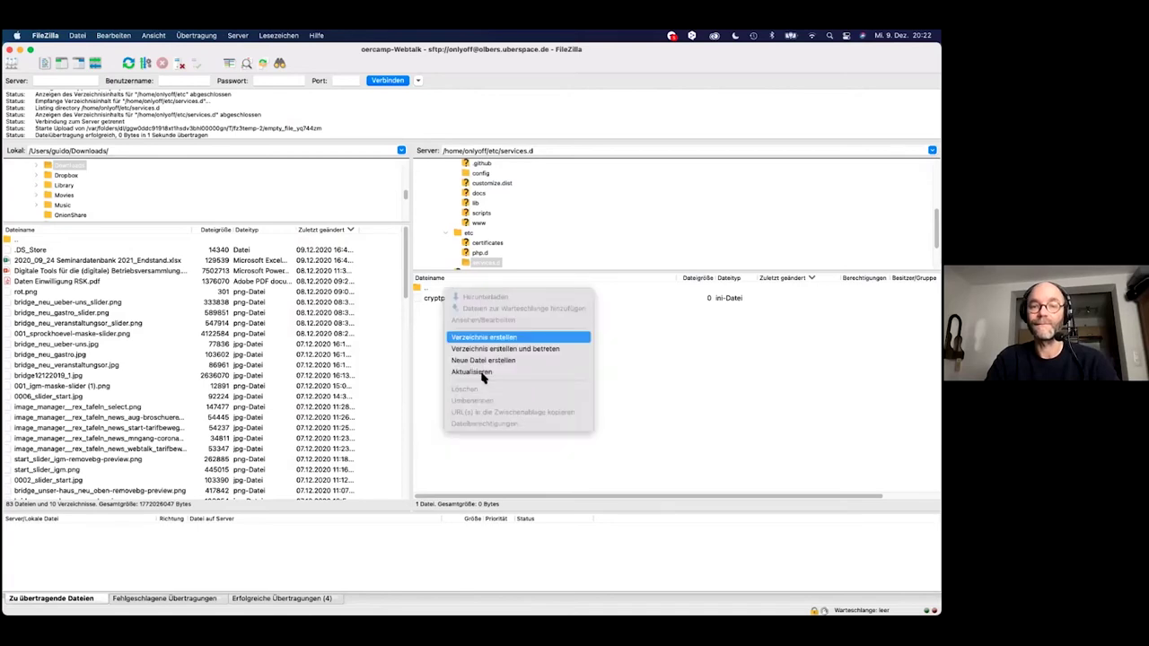
pyautogui.click(426, 336)
pyautogui.click(440, 300)
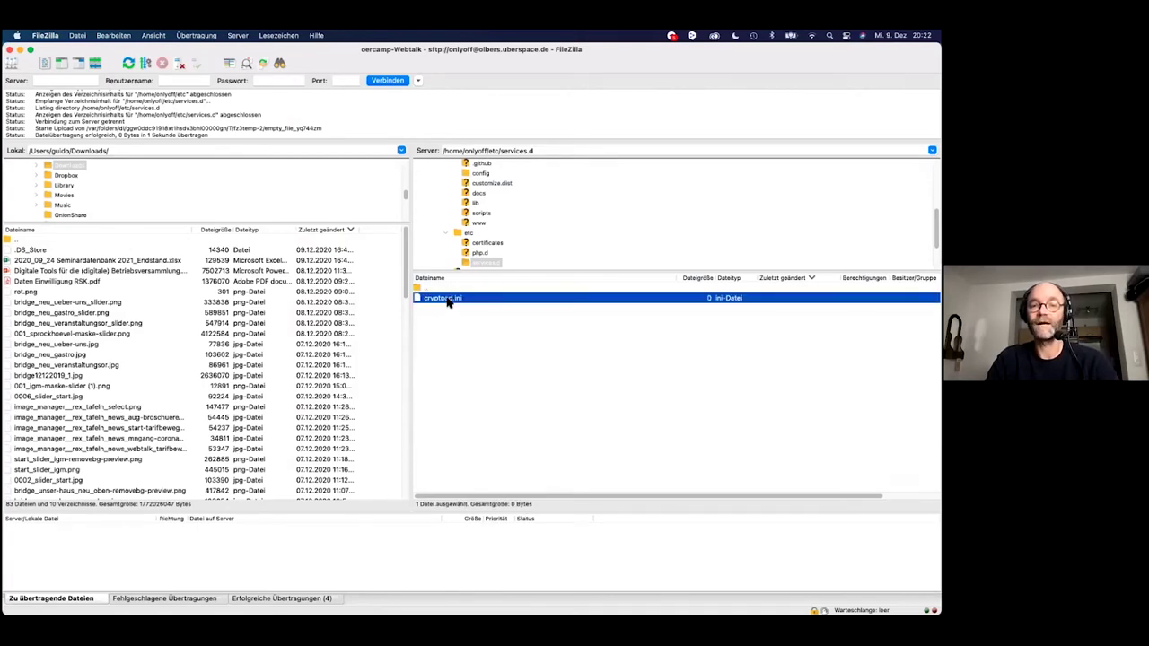
pyautogui.rightClick(448, 300)
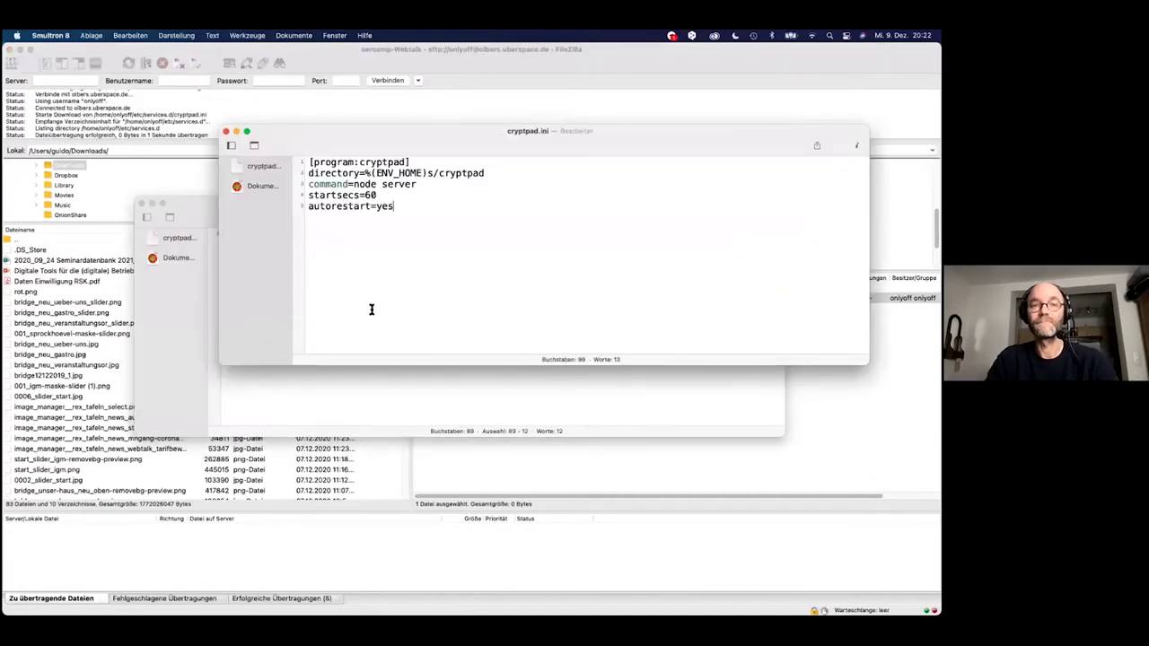
# Close the editor, upload cryptpad.ini, and refresh the listing to confirm 99 bytes.
pyautogui.click(226, 133)
pyautogui.press('super+q')
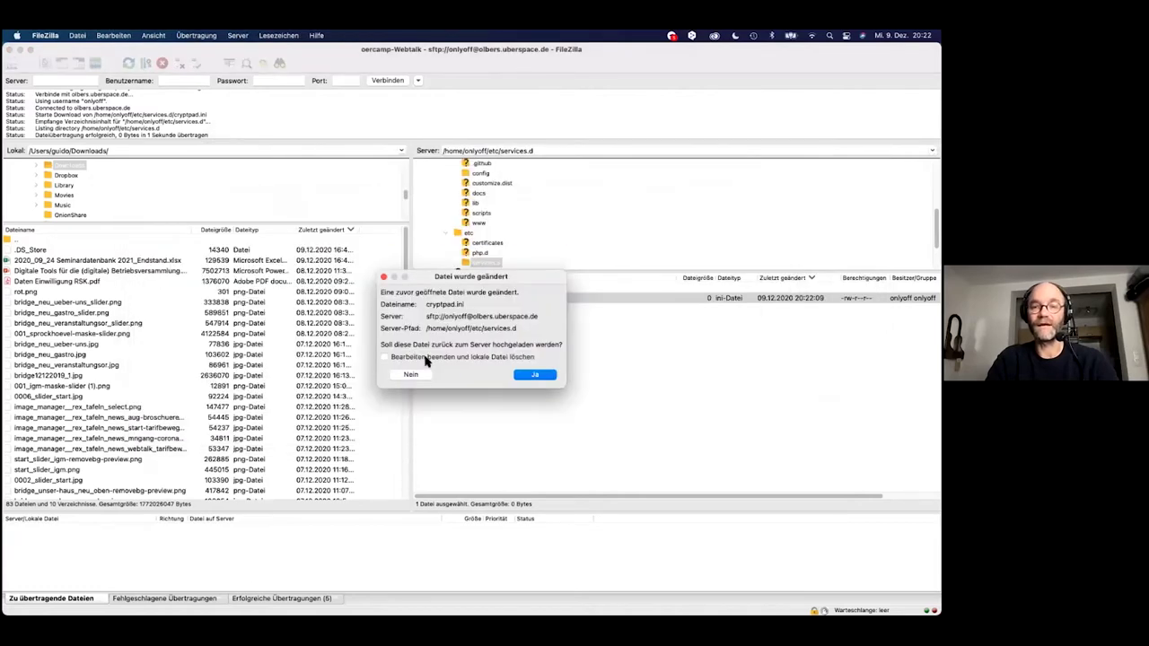
pyautogui.click(537, 374)
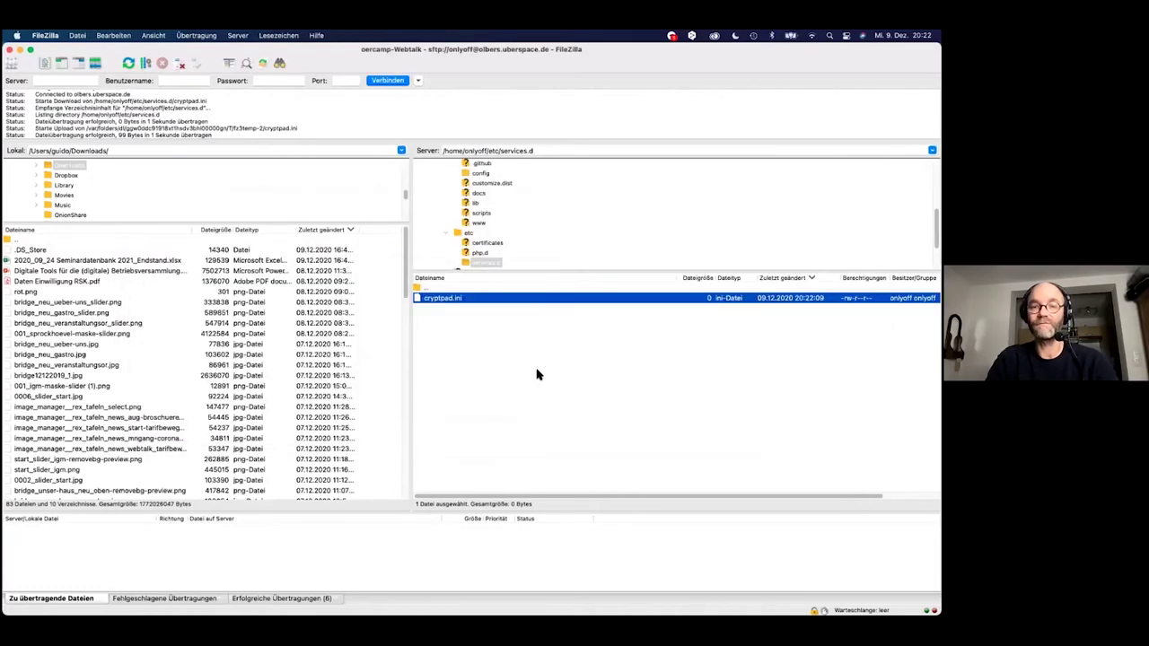
pyautogui.click(459, 332)
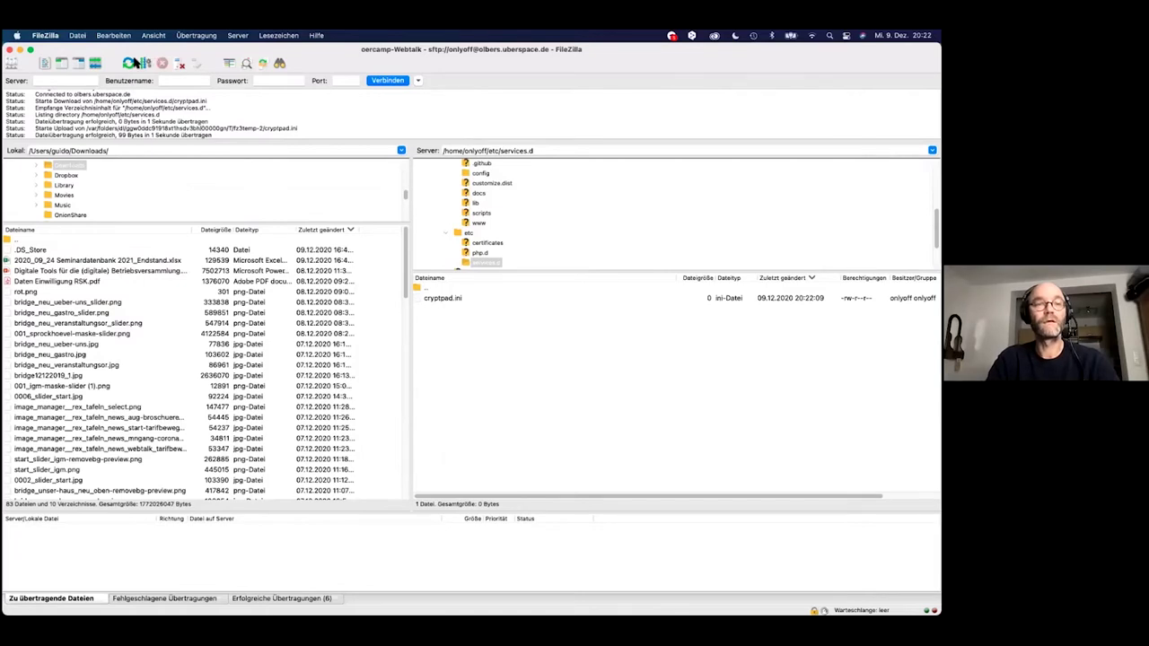
pyautogui.click(130, 63)
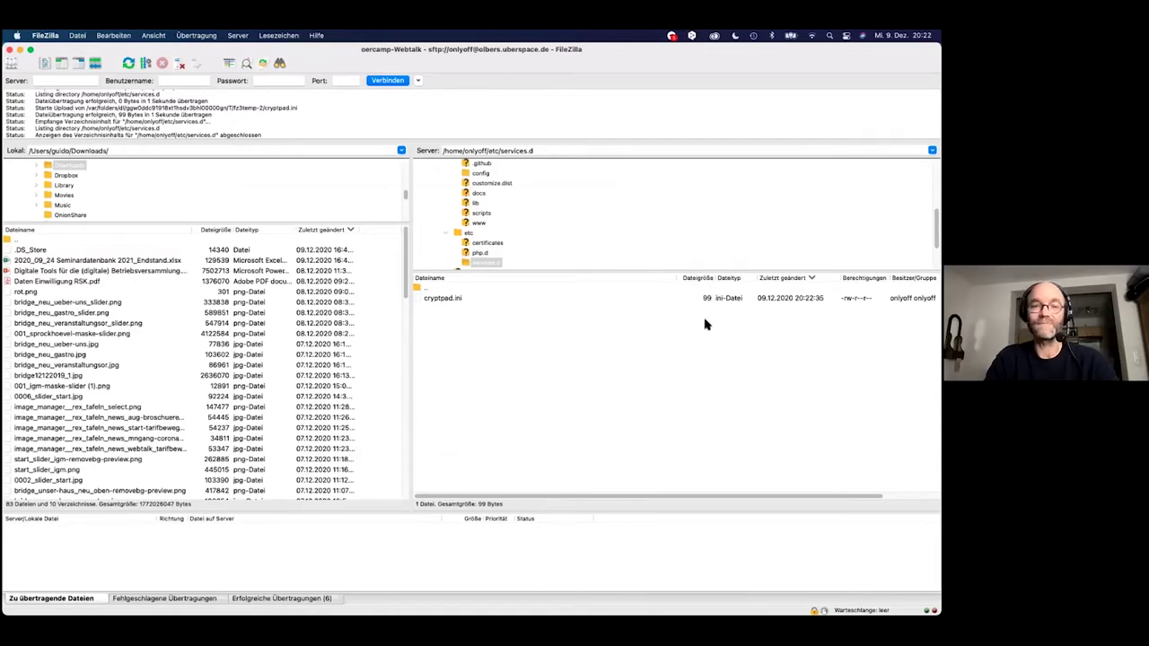
pyautogui.press('super+Tab')
pyautogui.press('super+Tab')
pyautogui.press('super+Tab')
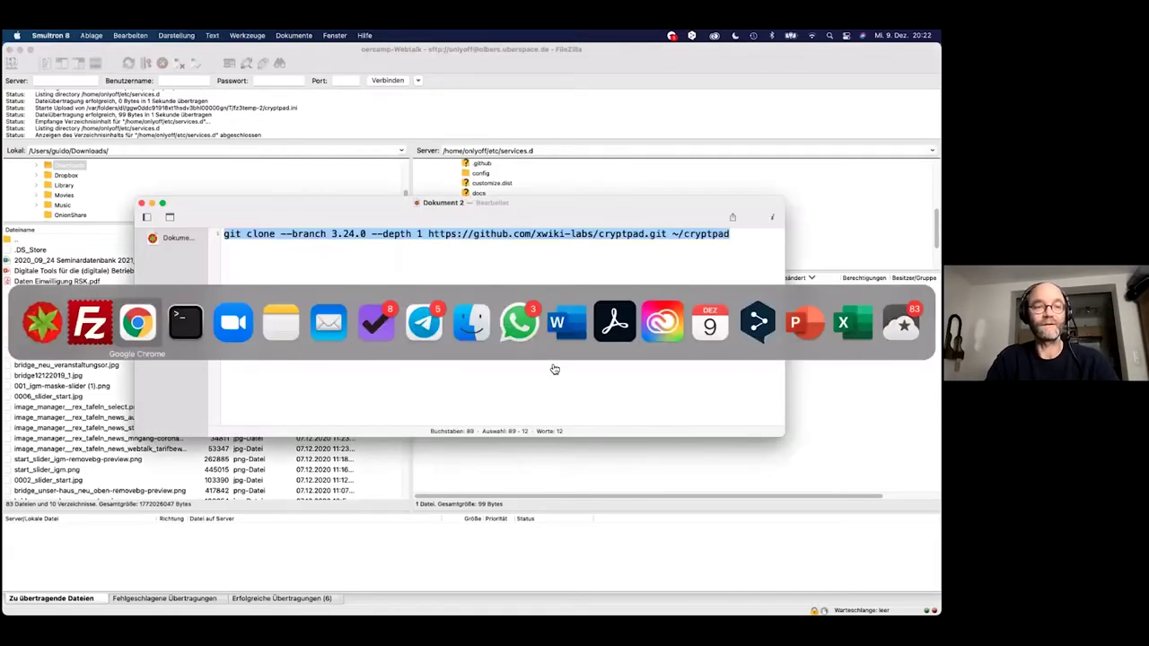
# Copy the 'supervisorctl reread' command from the guide's 'Now let's start the service' section.
pyautogui.scroll(-2, 490, 449)
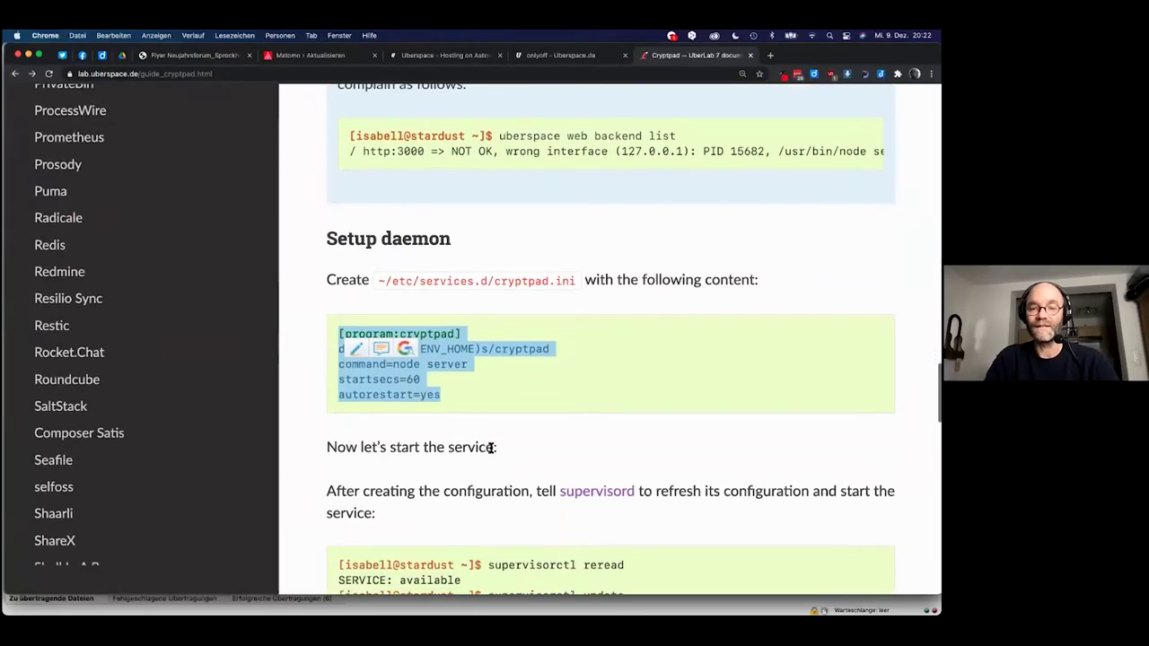
pyautogui.scroll(-3, 490, 447)
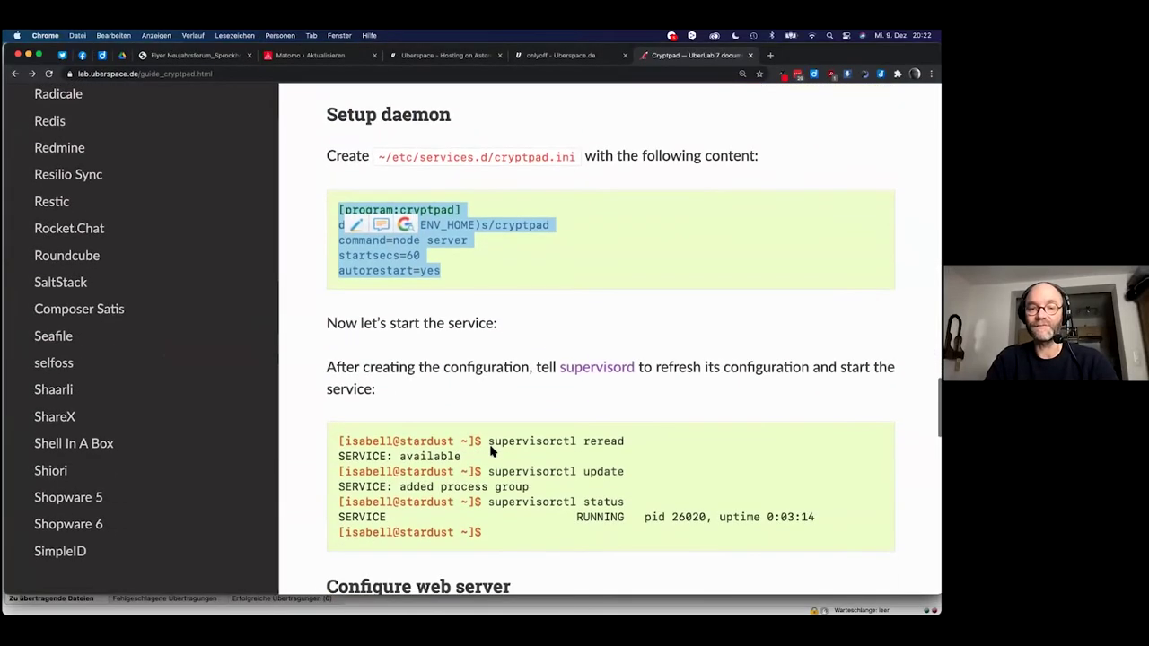
pyautogui.click(355, 368)
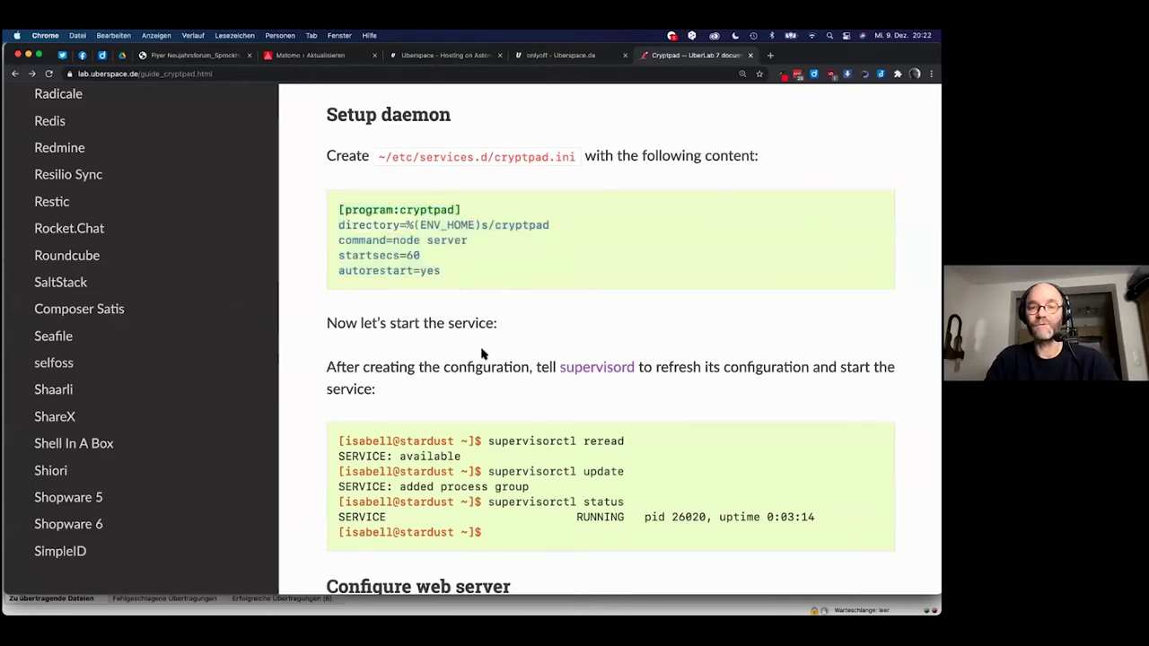
pyautogui.scroll(-1, 482, 354)
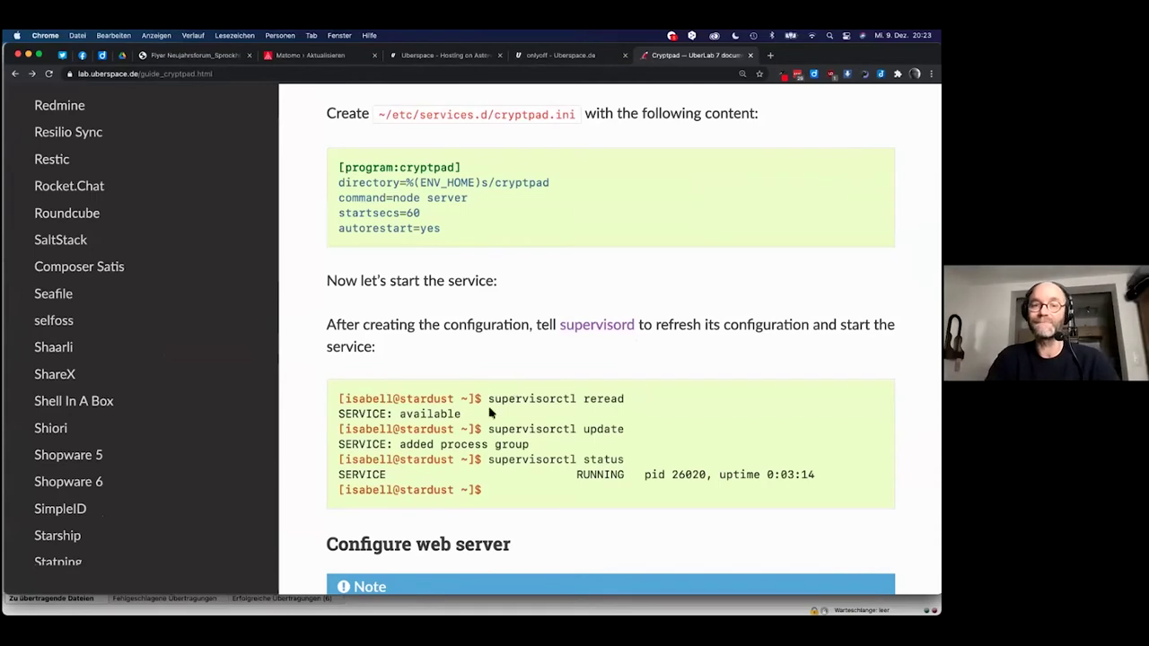
pyautogui.moveTo(488, 399); pyautogui.dragTo(633, 404)
pyautogui.press('super+c')
# Bring Terminal back to the front at the cryptpad prompt.
pyautogui.press('super+Tab')
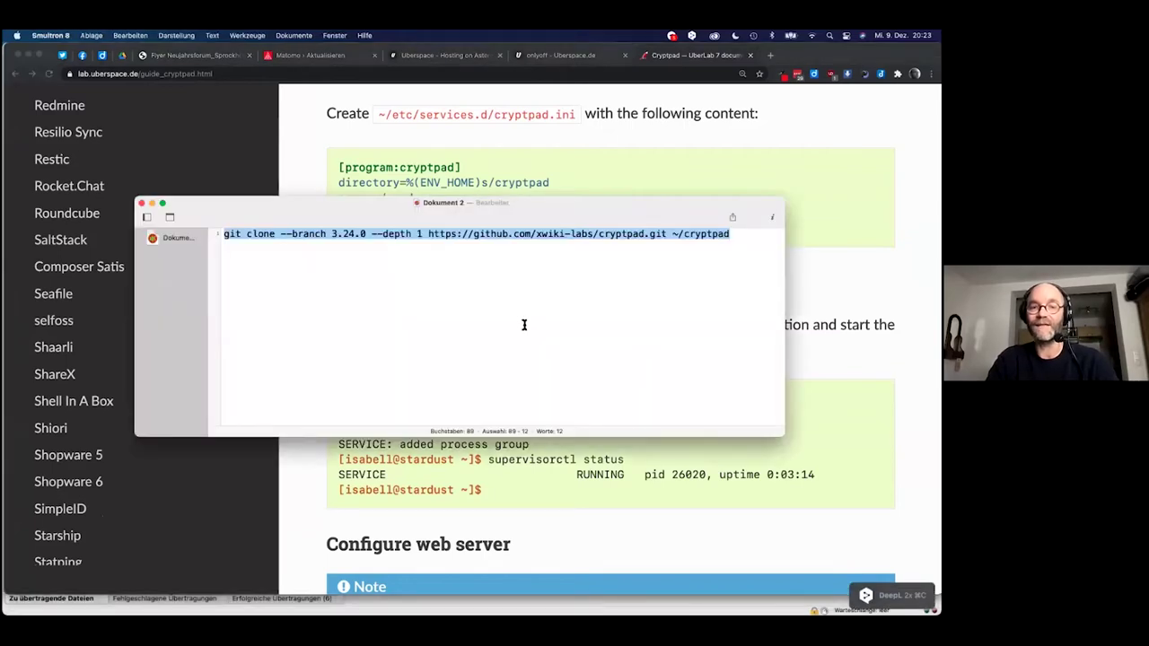
pyautogui.press('super+Tab')
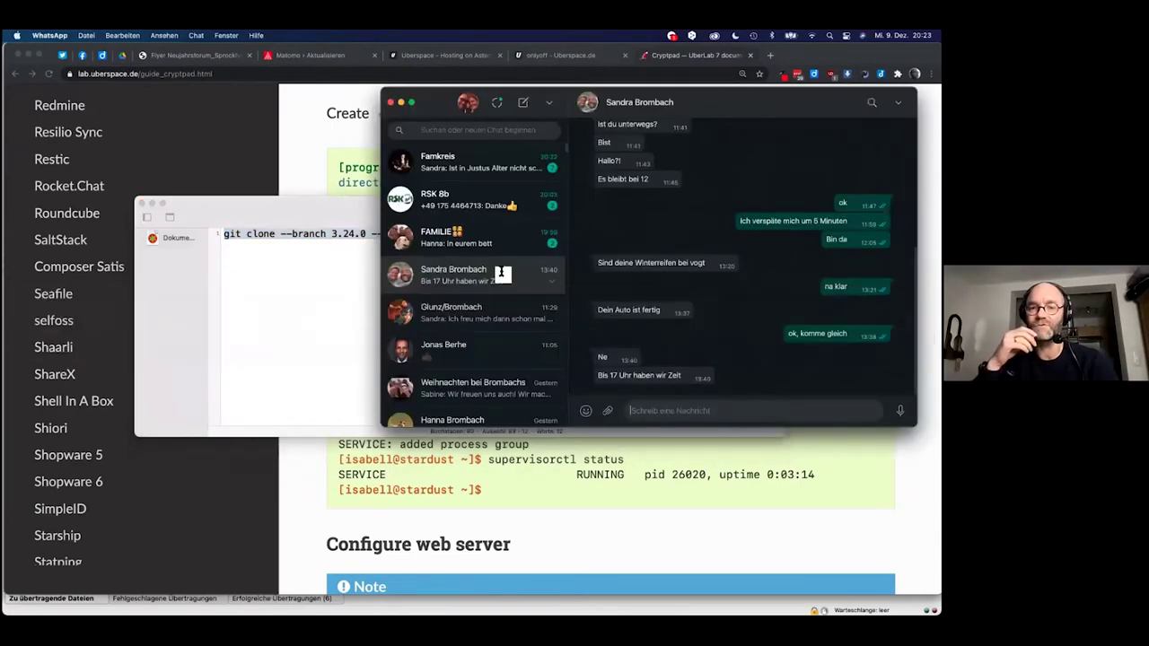
pyautogui.click(501, 271)
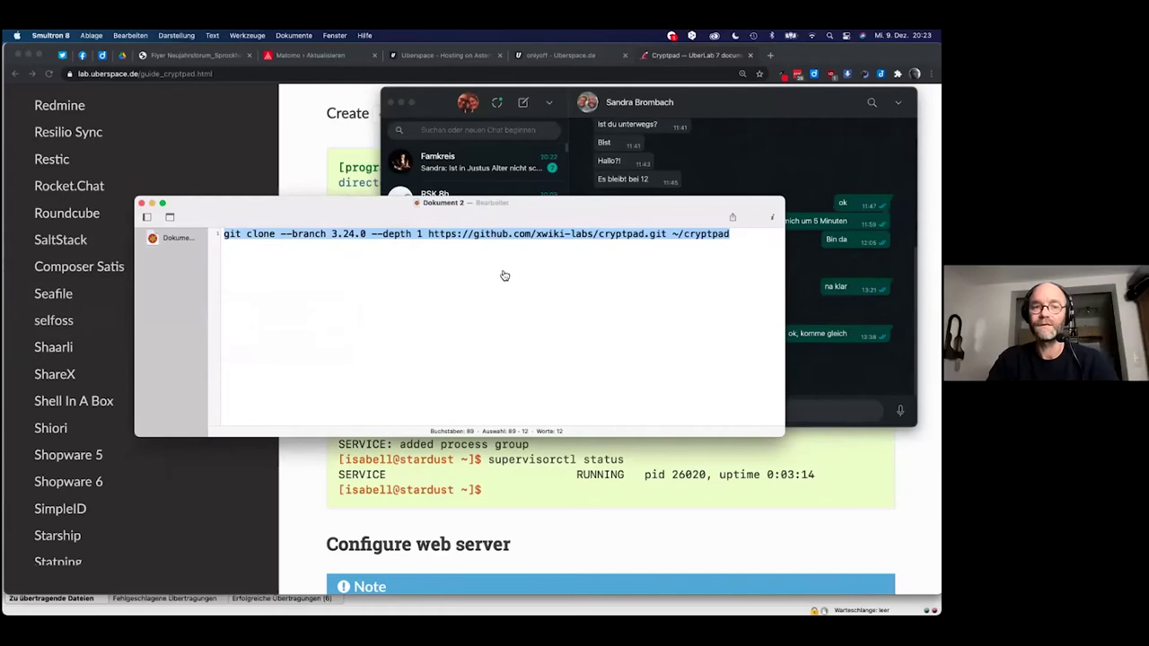
pyautogui.press('super+Tab')
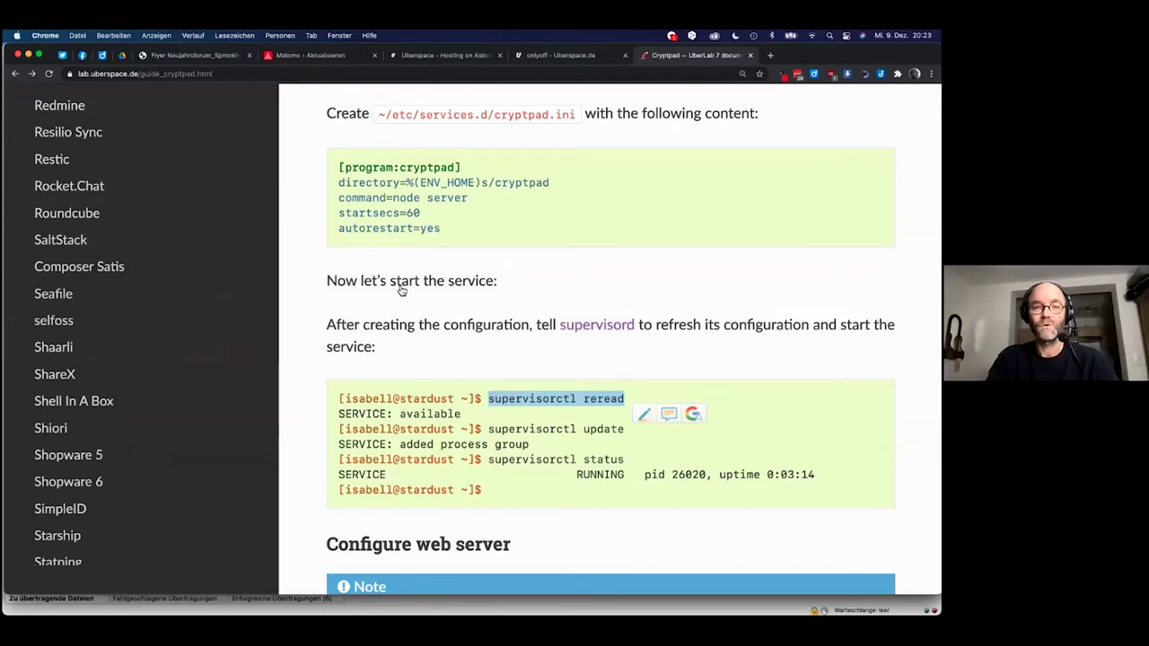
pyautogui.press('super+Tab')
pyautogui.click(238, 325)
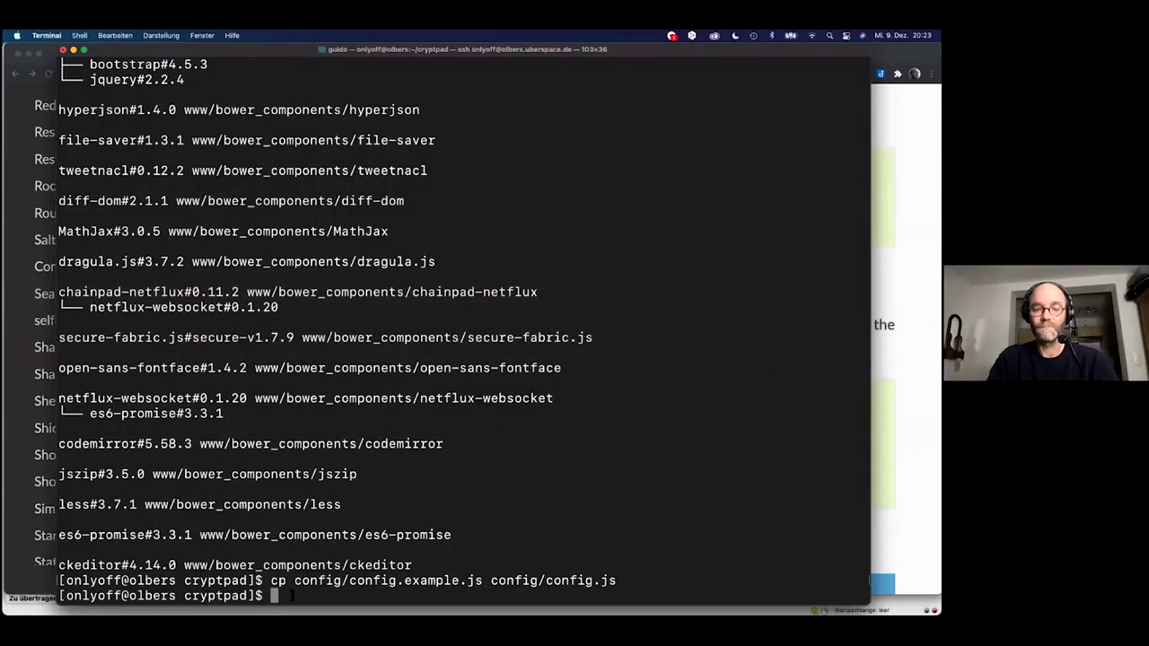
# Run 'supervisorctl reread' at the prompt, then return to the CryptPad guide.
pyautogui.press('super+v')
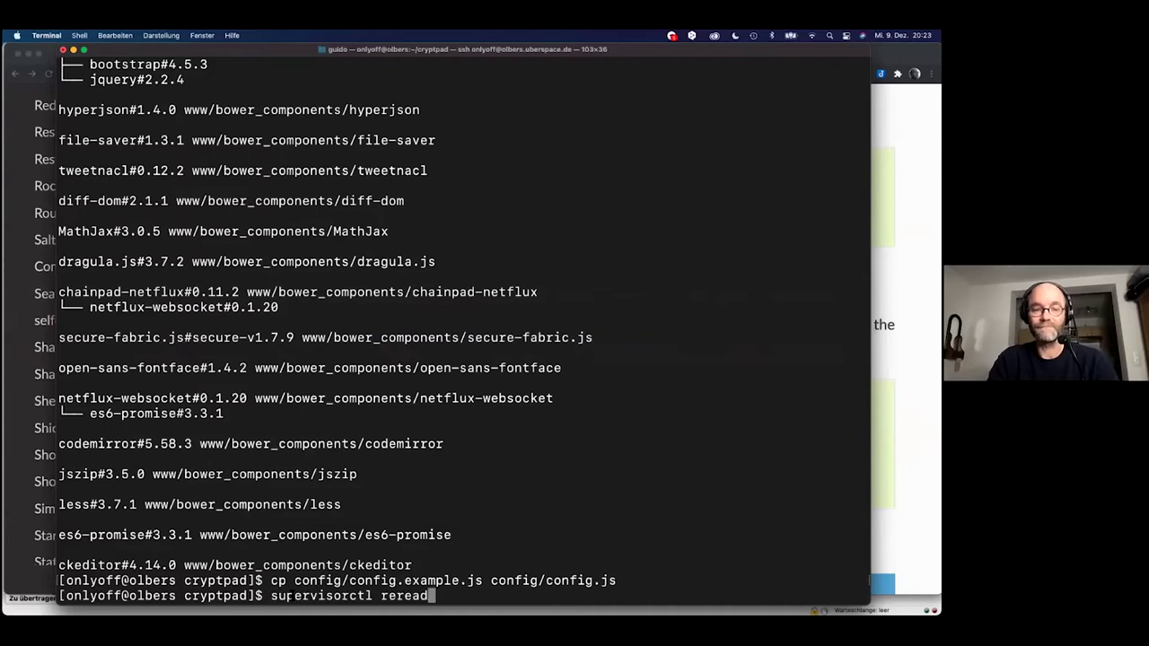
pyautogui.press('Return')
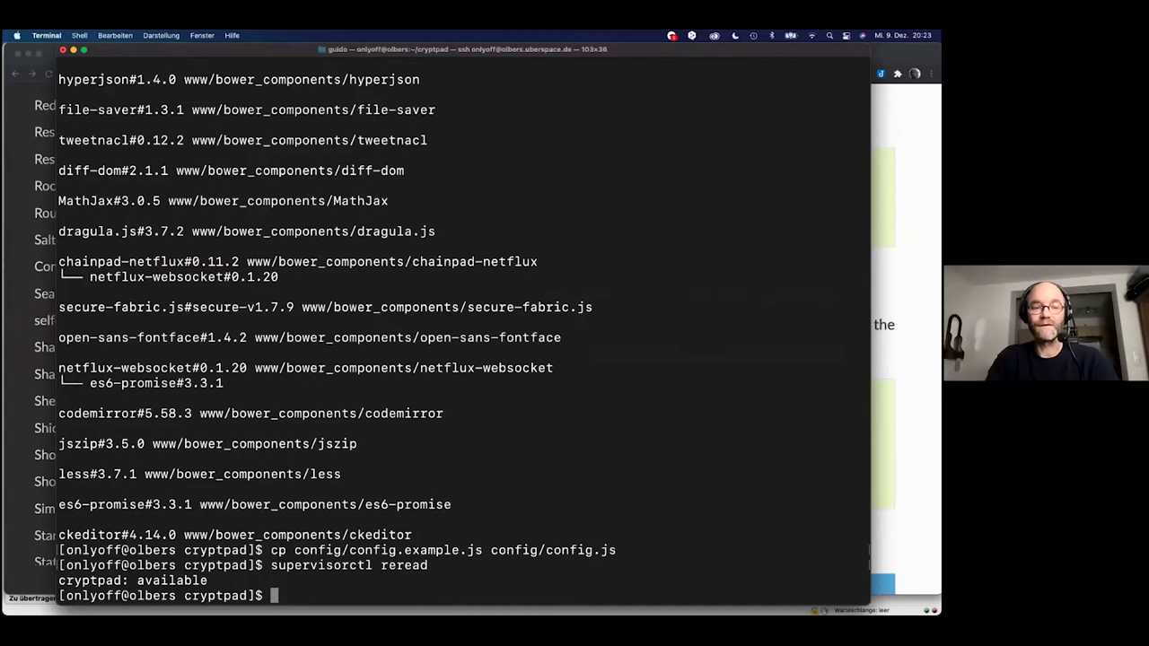
pyautogui.press('super+Tab')
pyautogui.press('super+Tab')
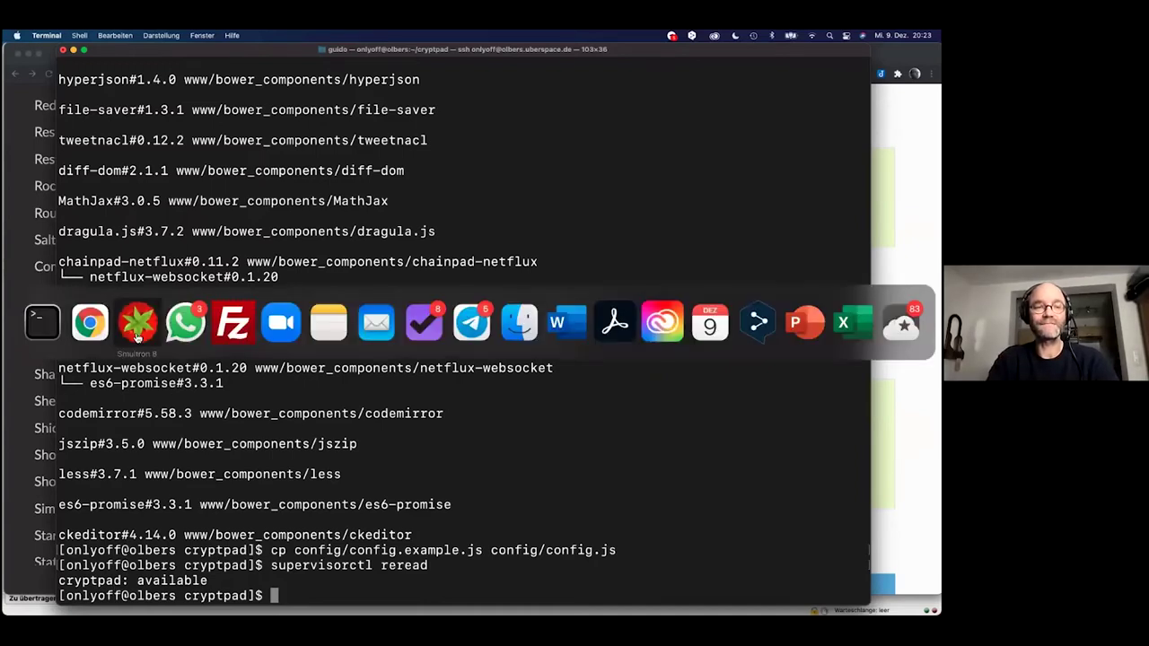
pyautogui.click(89, 321)
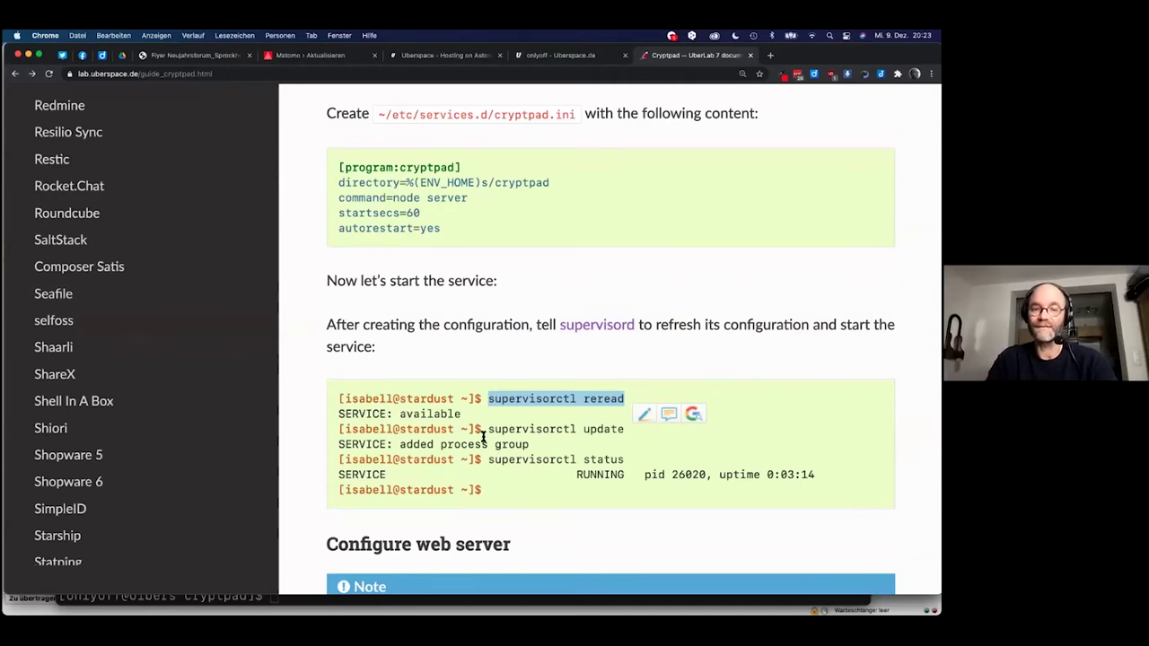
# Copy 'supervisorctl update' from the guide and run it in Terminal.
pyautogui.moveTo(490, 429); pyautogui.dragTo(633, 436)
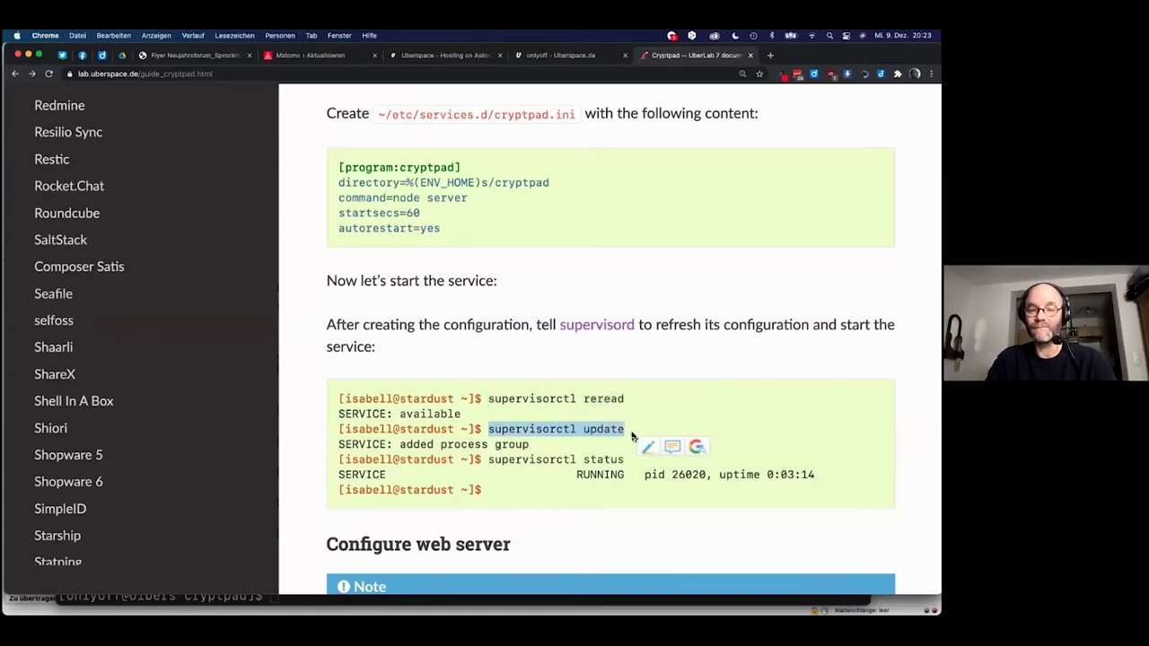
pyautogui.press('super+c')
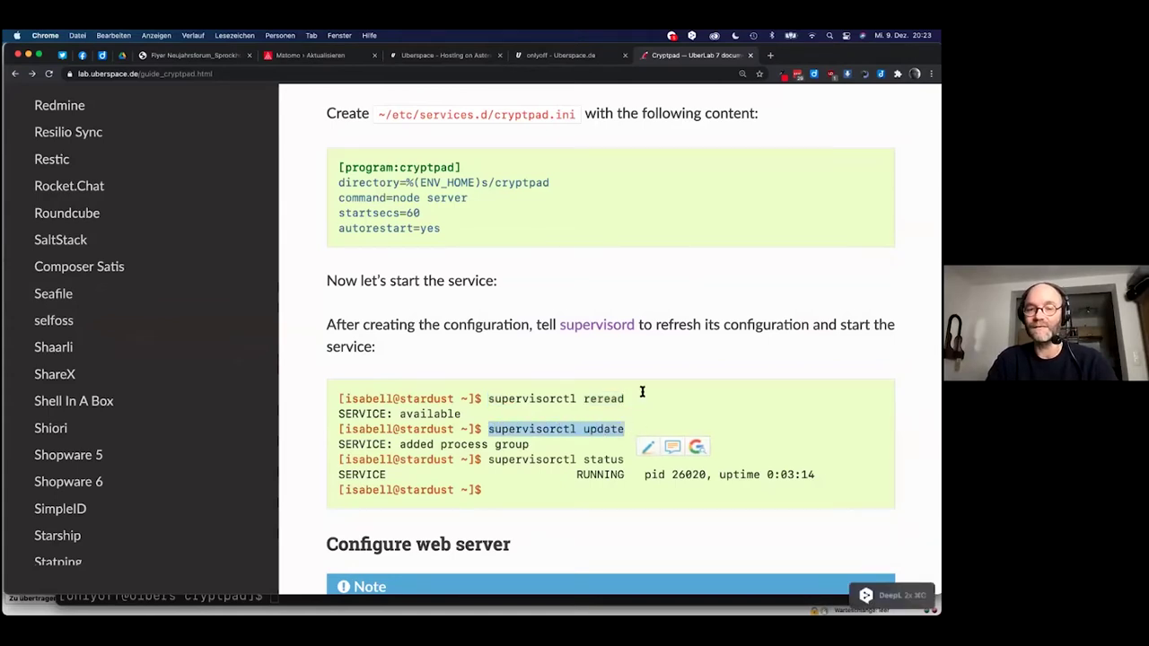
pyautogui.press('super+Tab')
pyautogui.press('super+v')
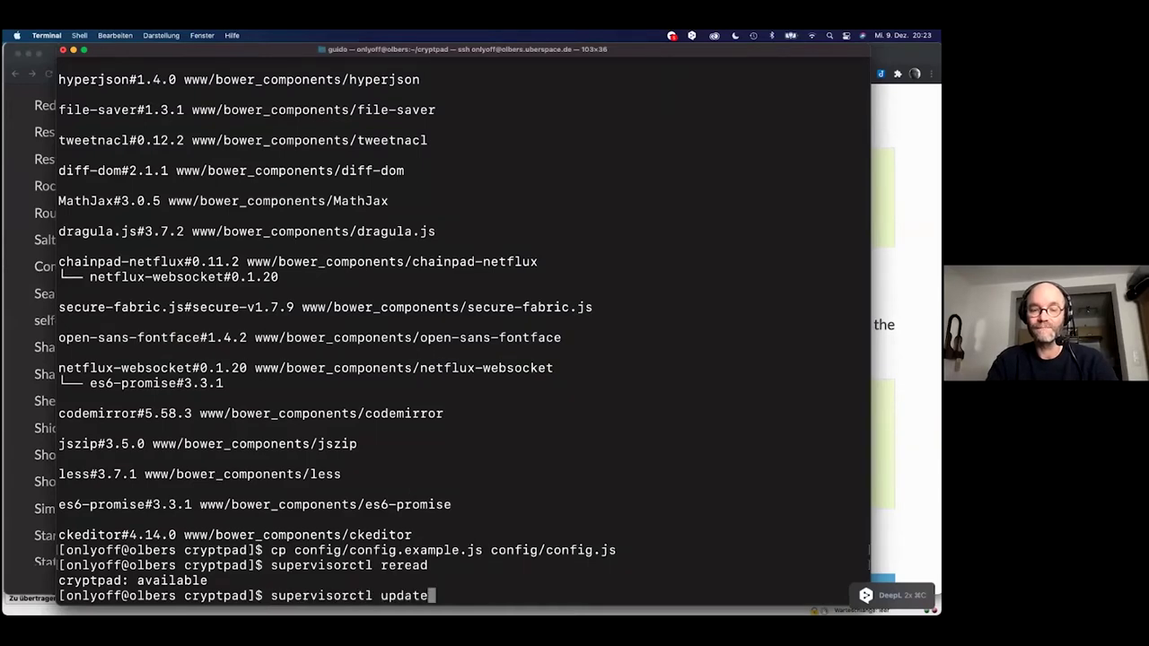
pyautogui.press('Return')
# Copy 'supervisorctl status' from the guide and run it, showing cryptpad STARTING.
pyautogui.press('super+Tab')
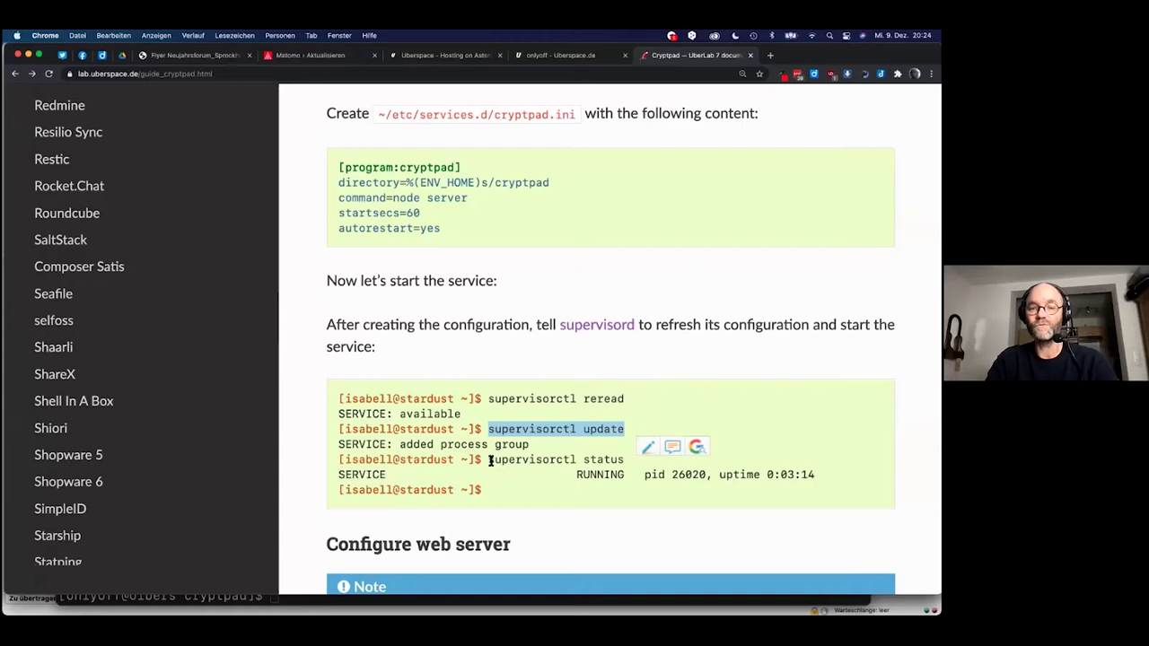
pyautogui.moveTo(490, 459); pyautogui.dragTo(626, 460)
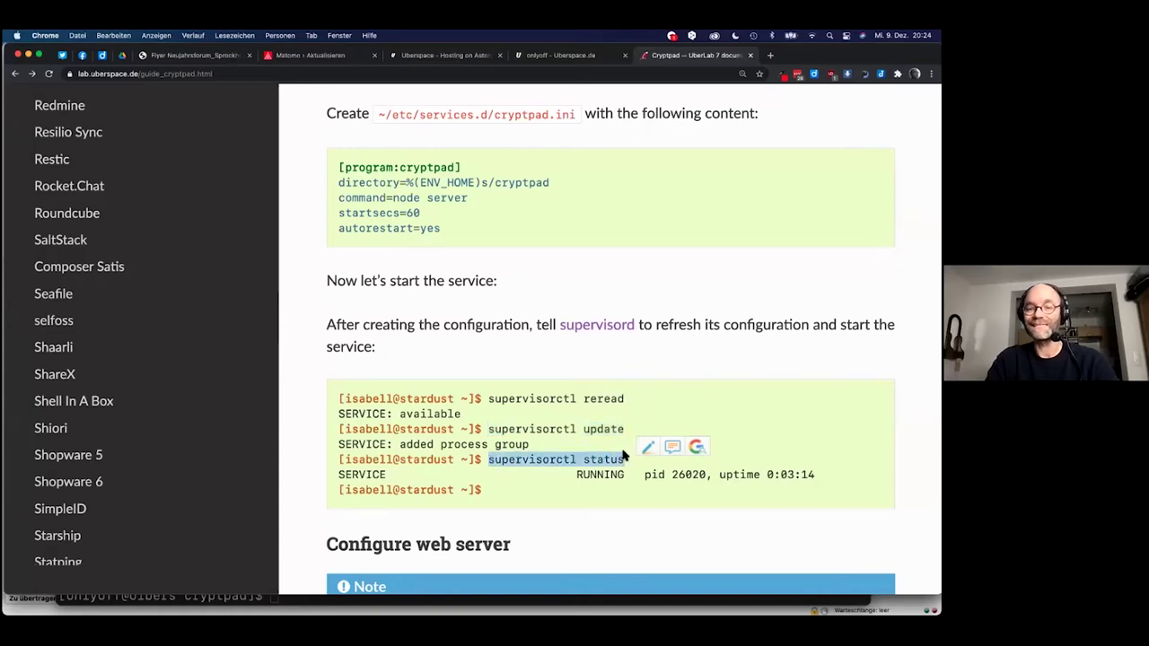
pyautogui.press('super+c')
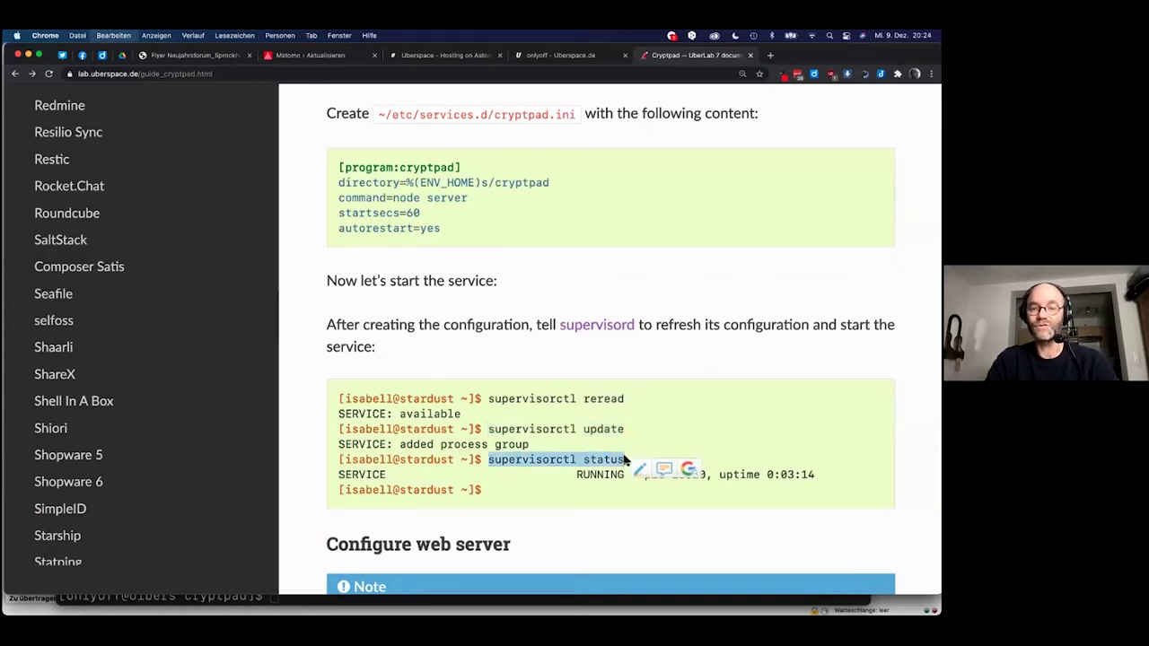
pyautogui.press('super+Tab')
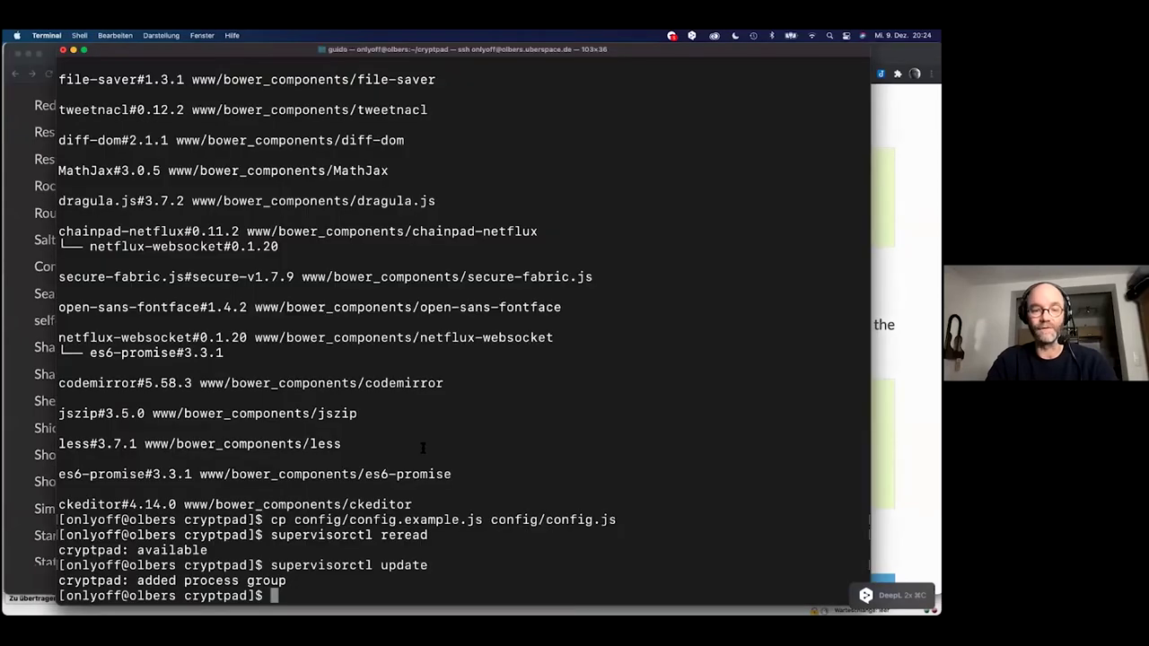
pyautogui.press('super+v')
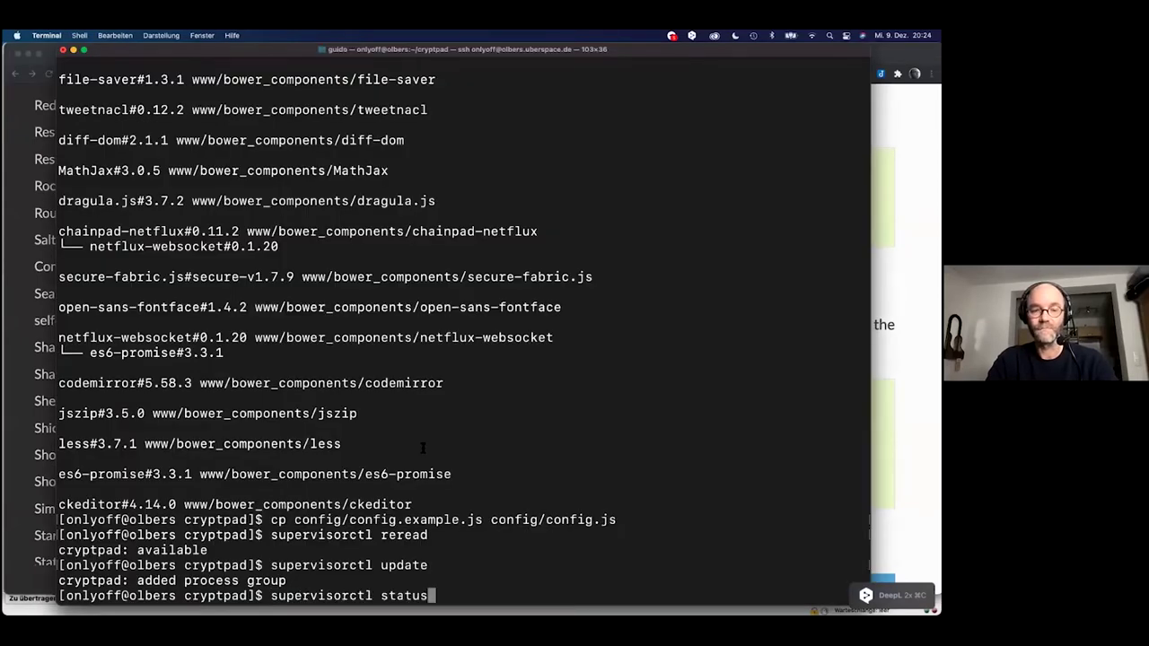
pyautogui.press('Return')
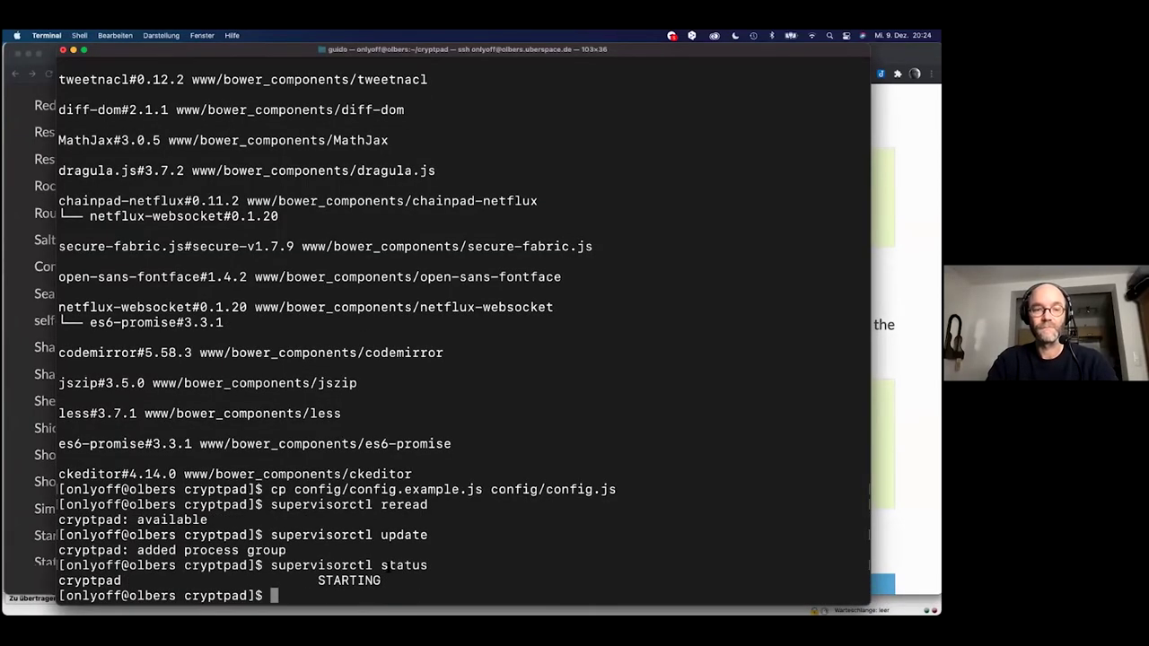
# In the guide, clear the selection and scroll further down the page.
pyautogui.press('super+Tab')
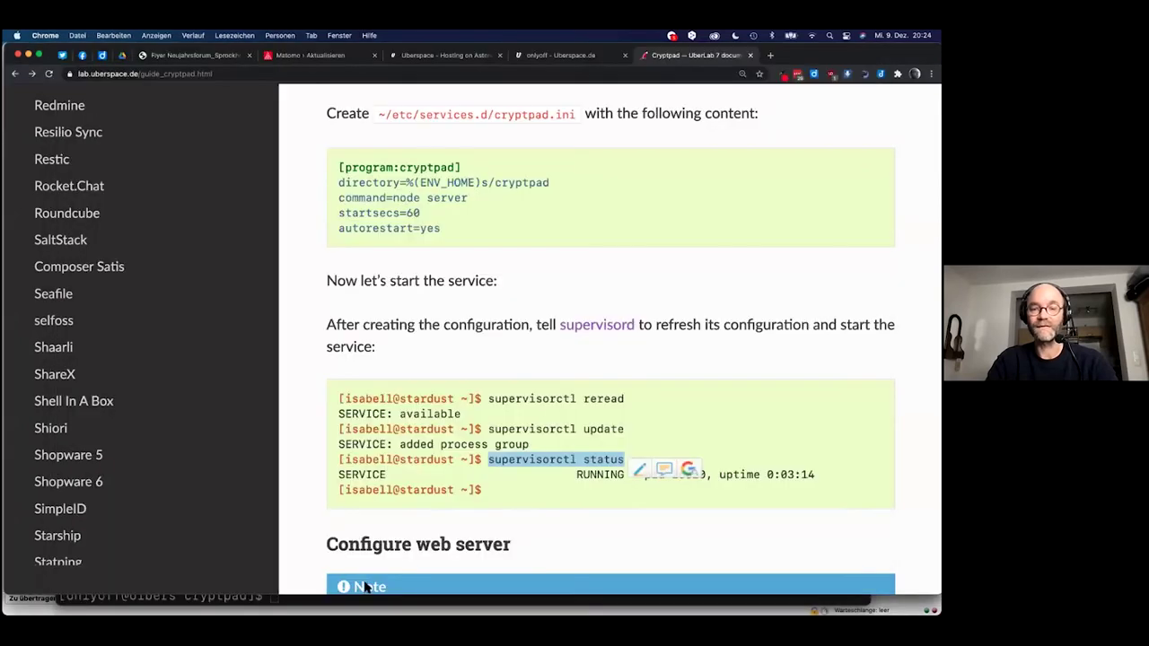
pyautogui.click(534, 505)
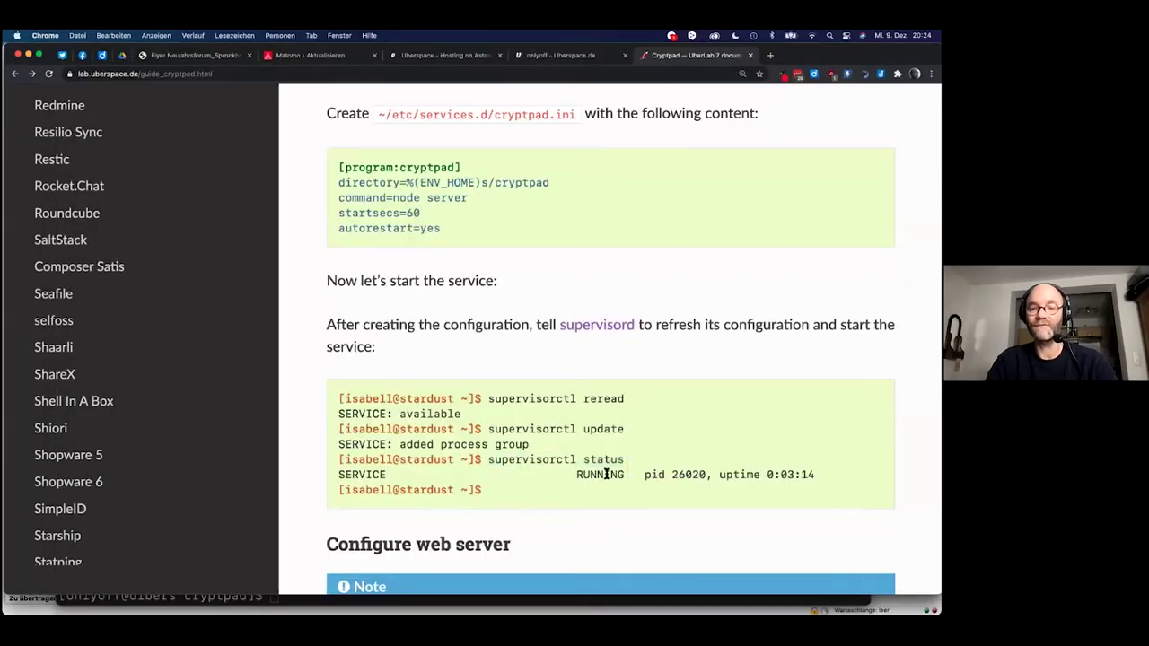
pyautogui.scroll(-1, 606, 478)
pyautogui.scroll(-5, 606, 478)
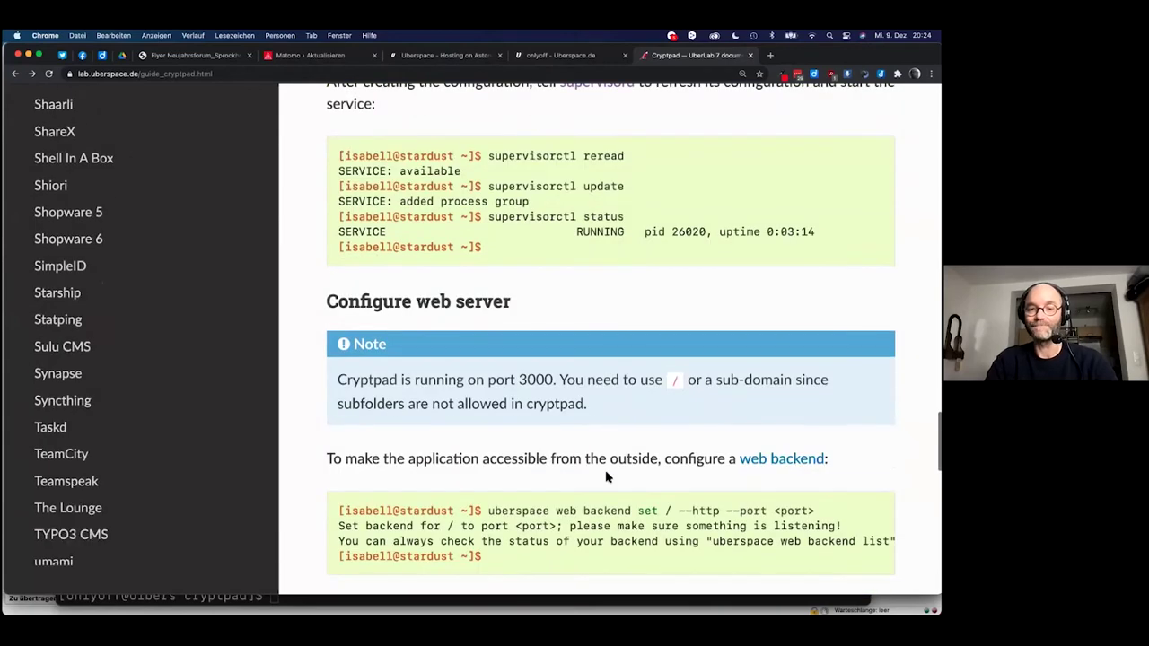
# Scroll to 'Configure web server' and select 'uberspace web backend set / --http --port <port>'.
pyautogui.scroll(-4, 606, 478)
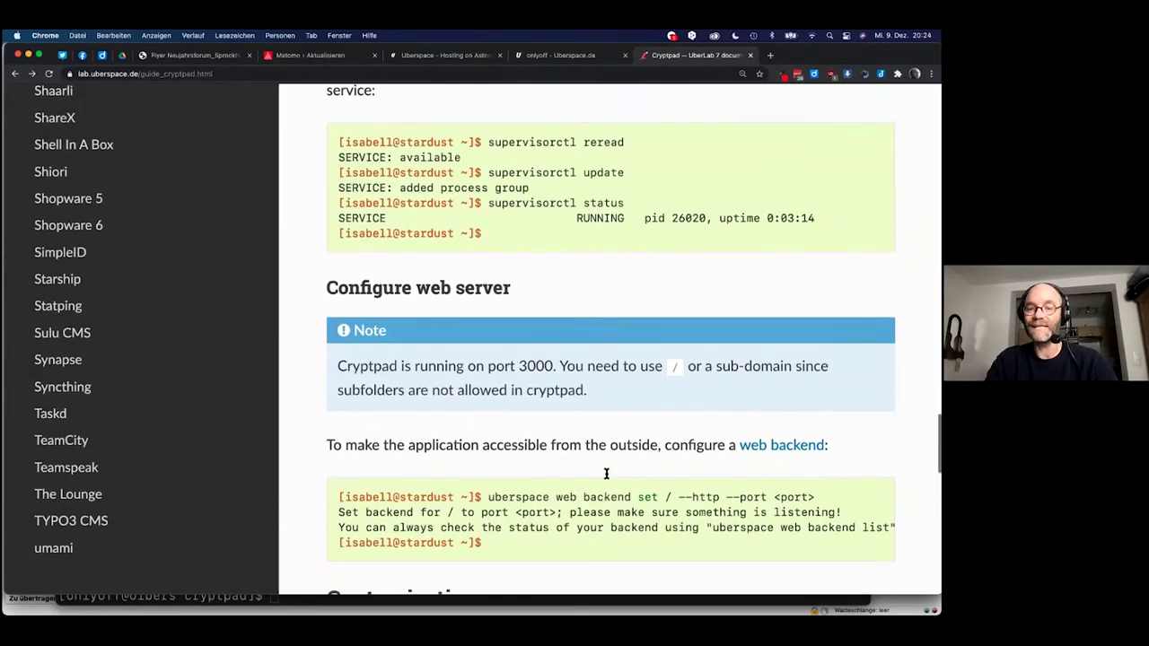
pyautogui.scroll(-5, 606, 478)
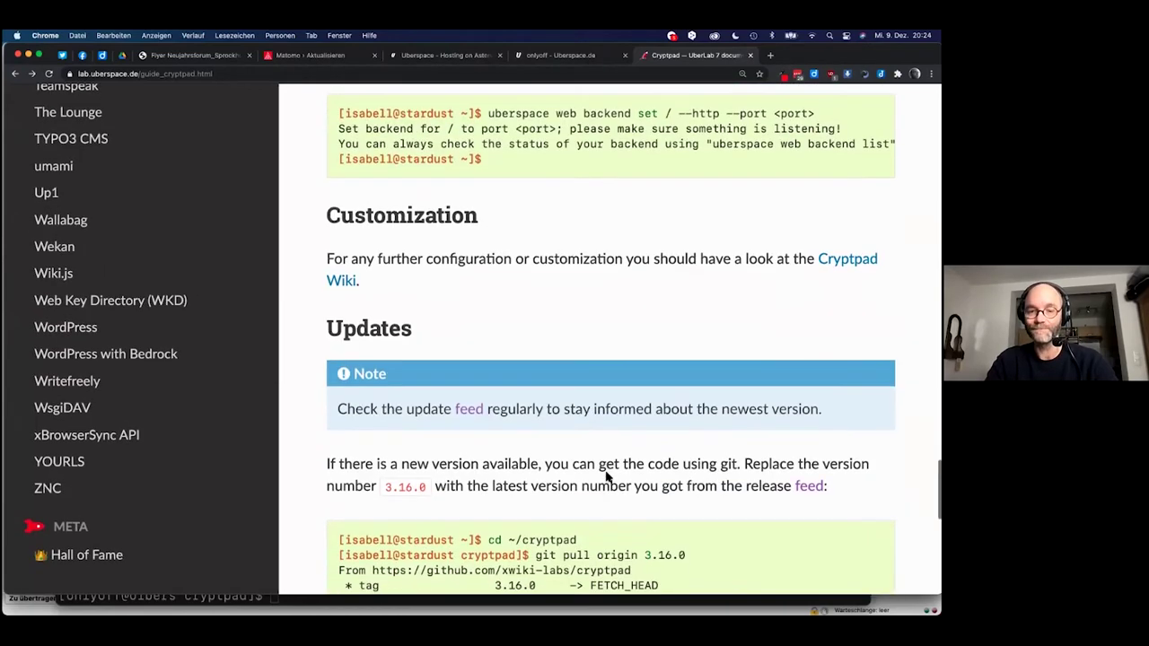
pyautogui.scroll(-5, 606, 478)
pyautogui.scroll(13, 606, 478)
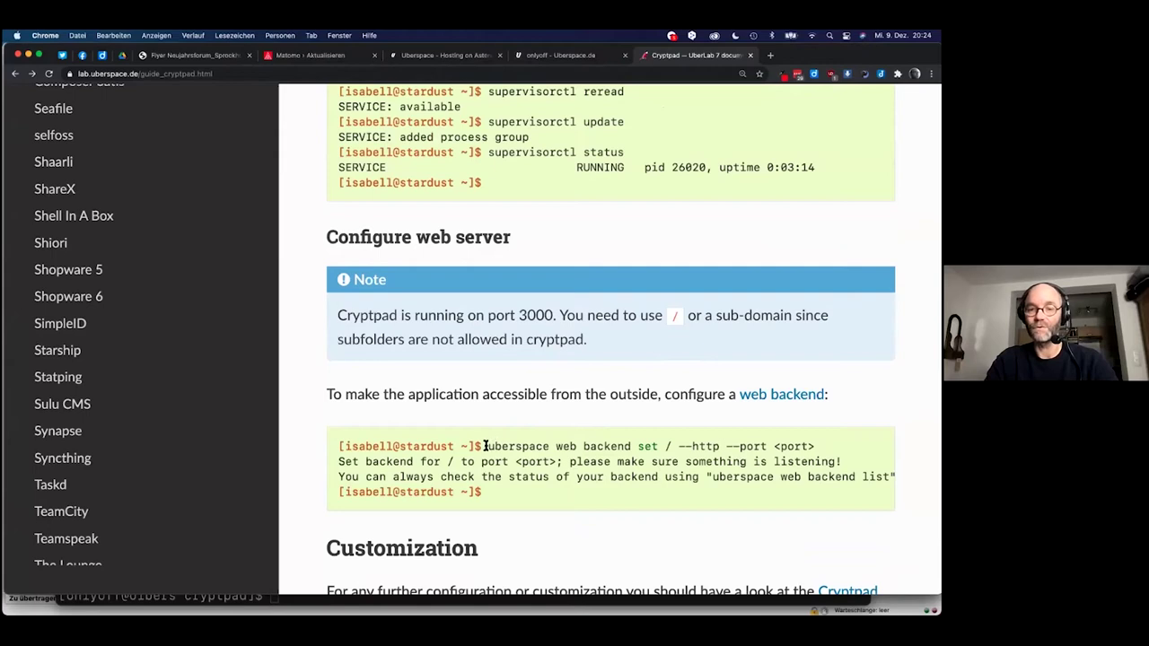
pyautogui.moveTo(490, 446); pyautogui.dragTo(814, 446)
pyautogui.press('super+c')
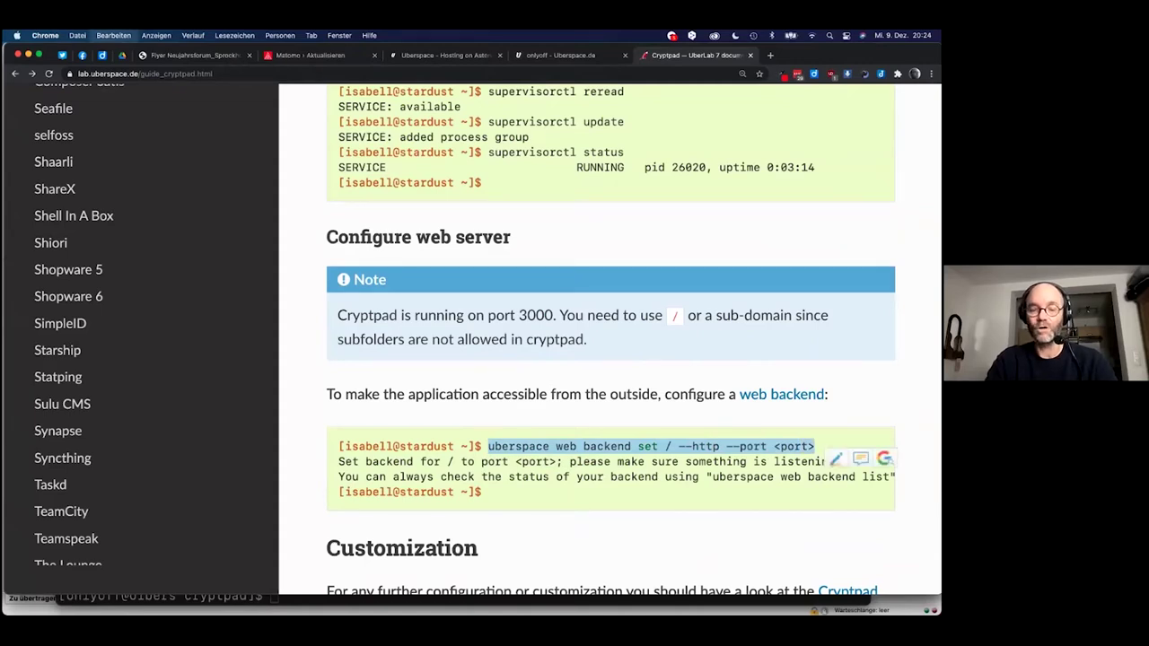
# In Smultron, add 'uberspace web backend set / --http --port 3000' below git clone, then copy it.
pyautogui.press('super+Tab')
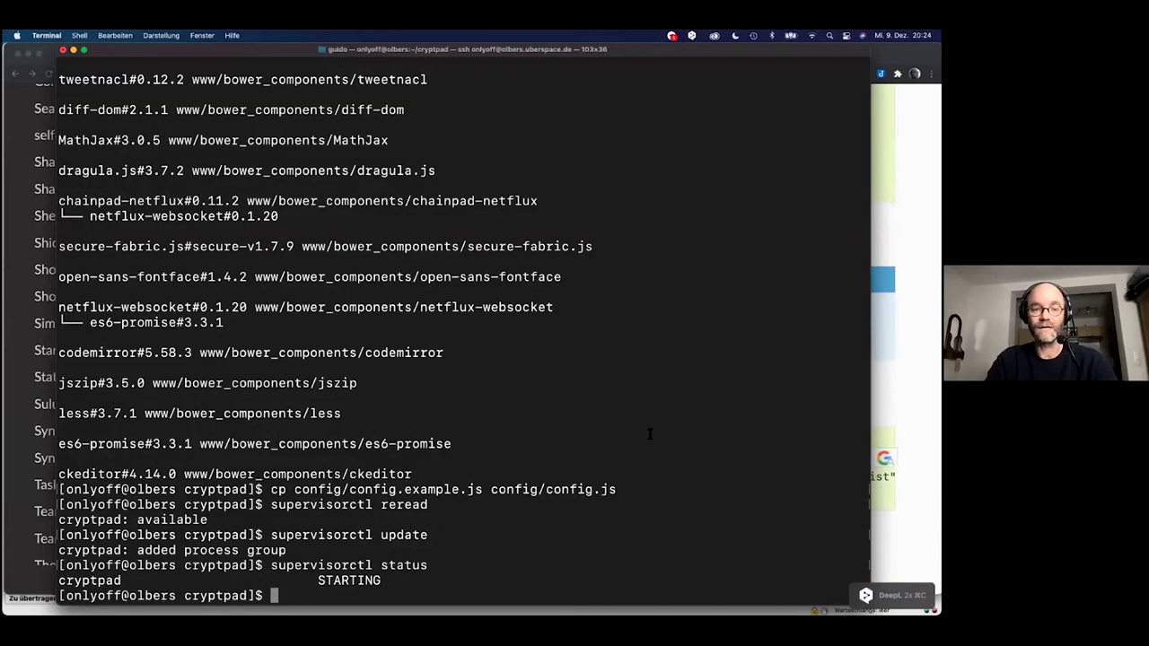
pyautogui.press('super+Tab')
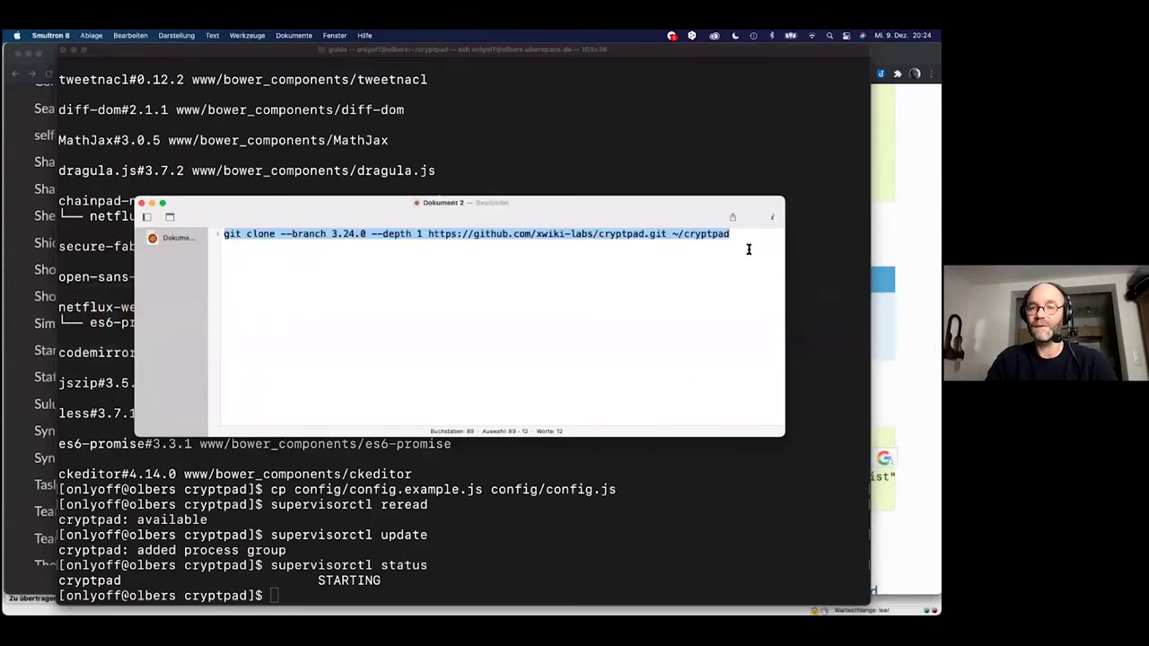
pyautogui.click(749, 249)
pyautogui.press('Return')
pyautogui.press('Return')
pyautogui.press('super+v')
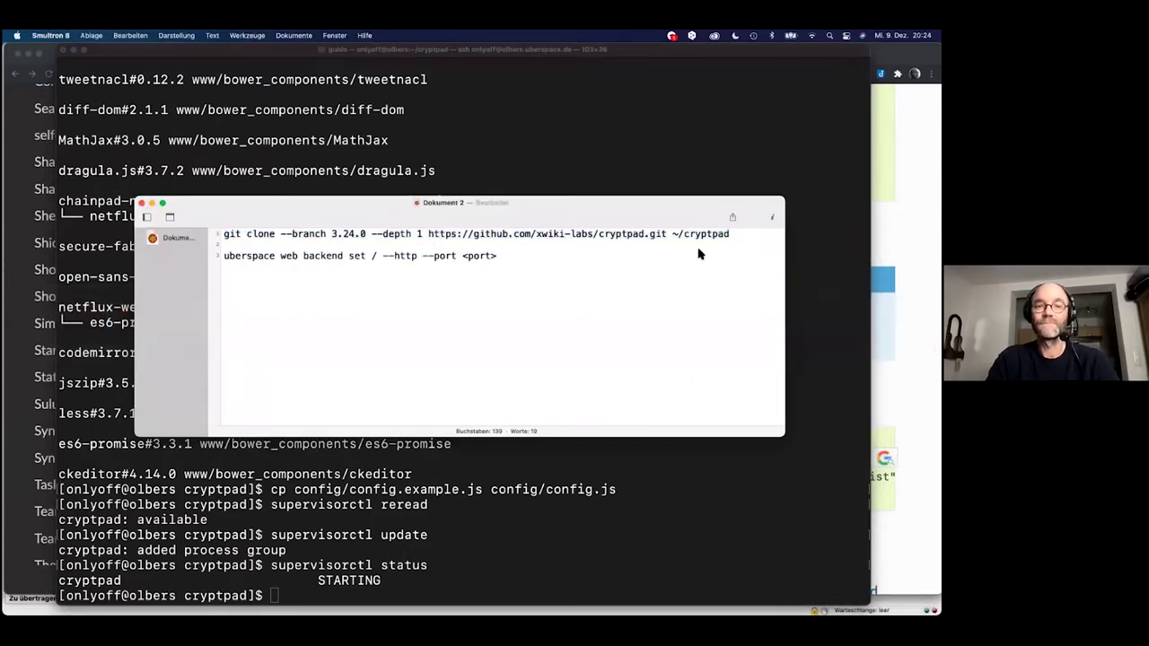
pyautogui.press('BackSpace')
pyautogui.press('BackSpace')
pyautogui.press('BackSpace')
pyautogui.press('BackSpace')
pyautogui.press('BackSpace')
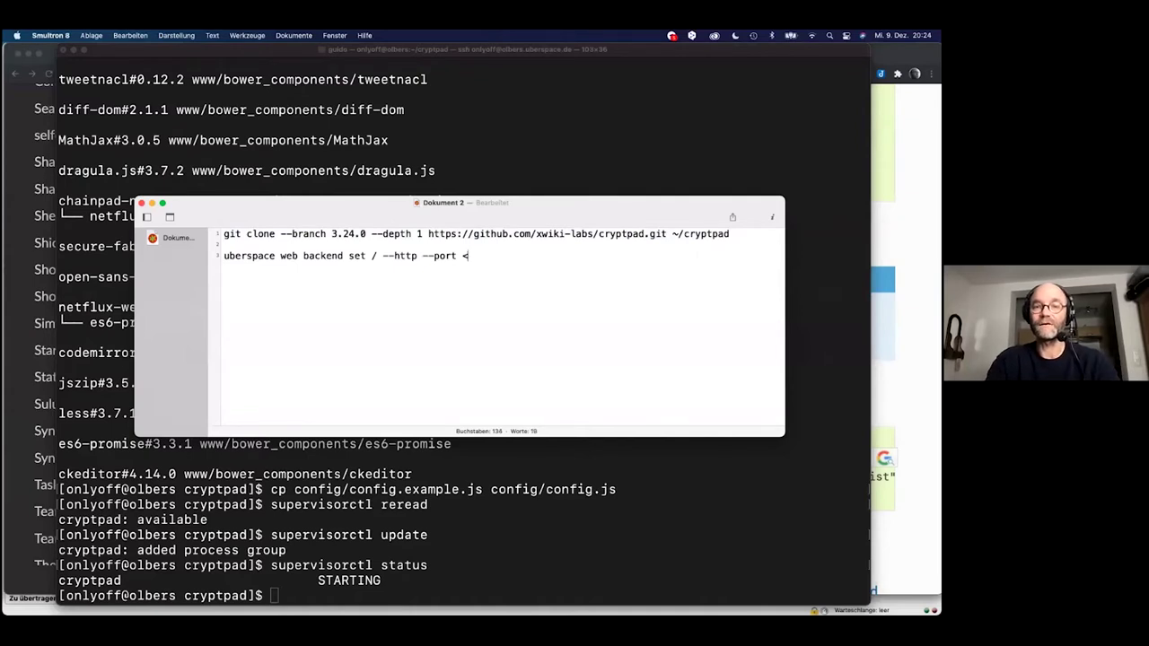
pyautogui.write('3000')
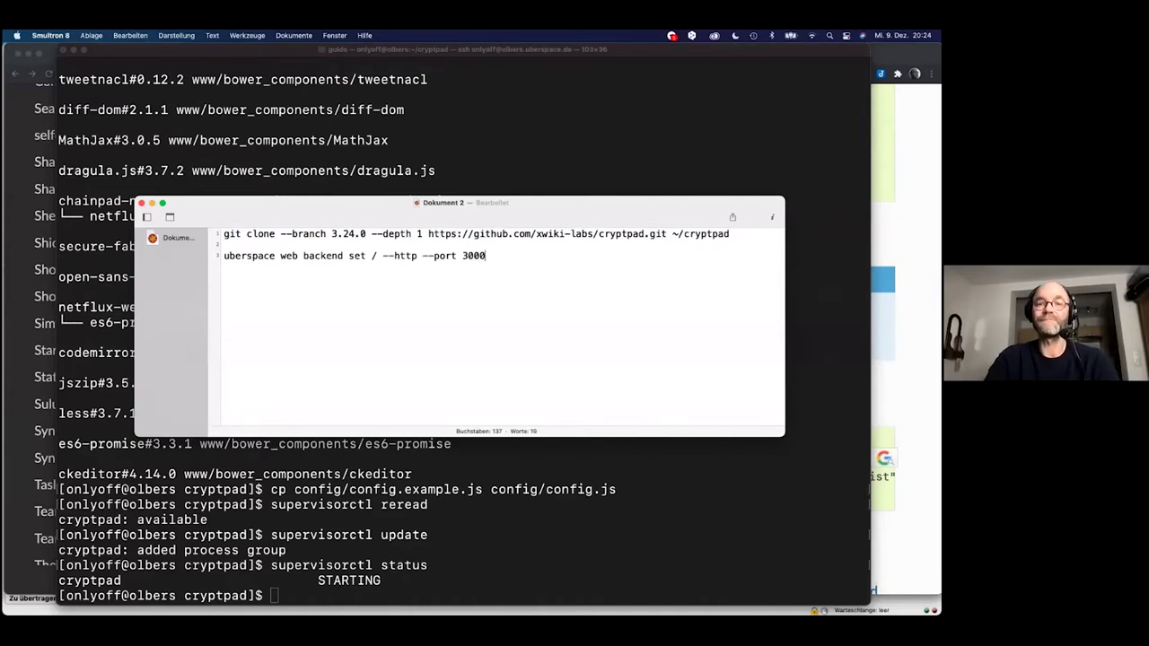
pyautogui.moveTo(488, 259); pyautogui.dragTo(191, 255)
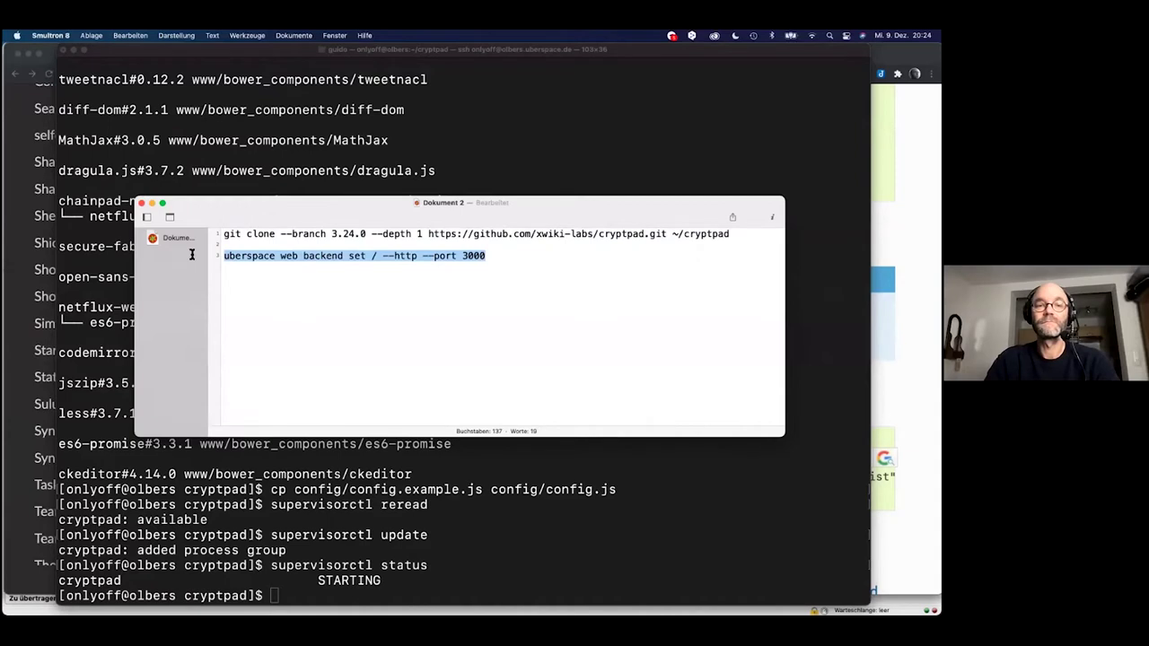
pyautogui.press('super+c')
# Bring the Terminal session back to the front.
pyautogui.press('super+Tab')
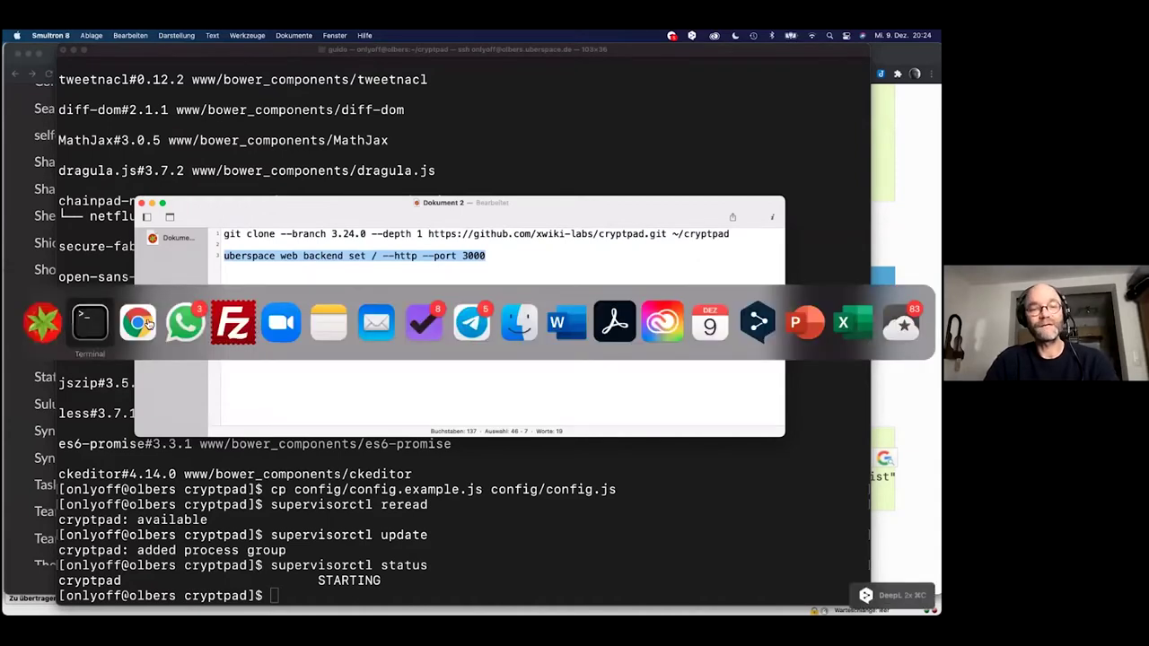
pyautogui.click(143, 323)
pyautogui.press('super+Tab')
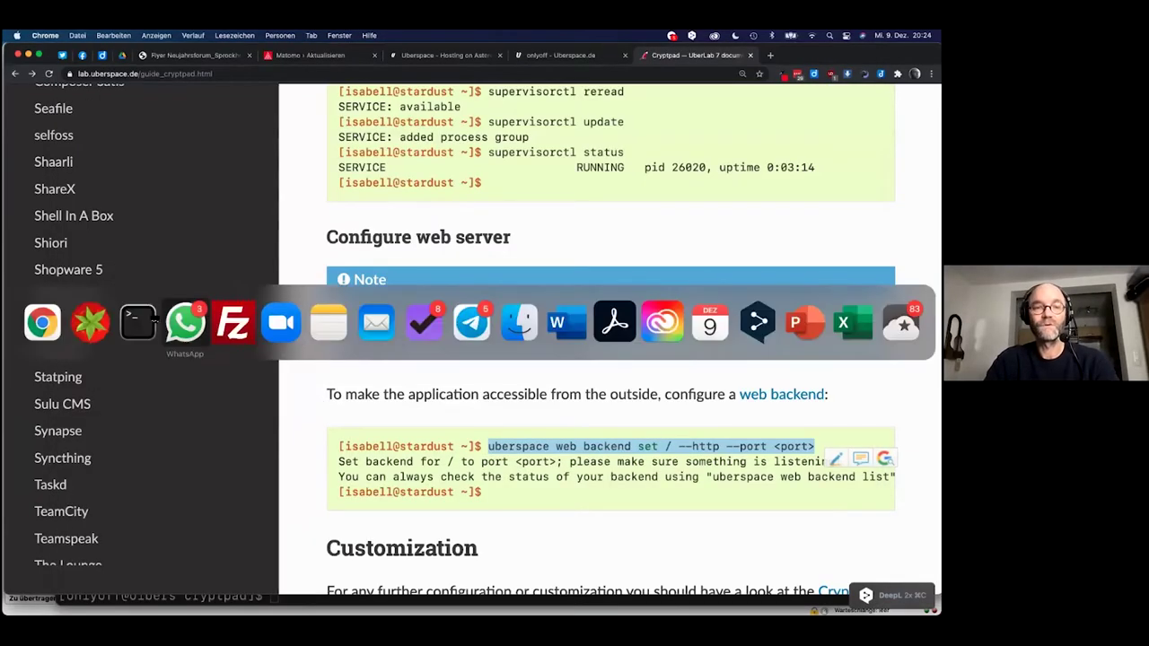
pyautogui.click(139, 322)
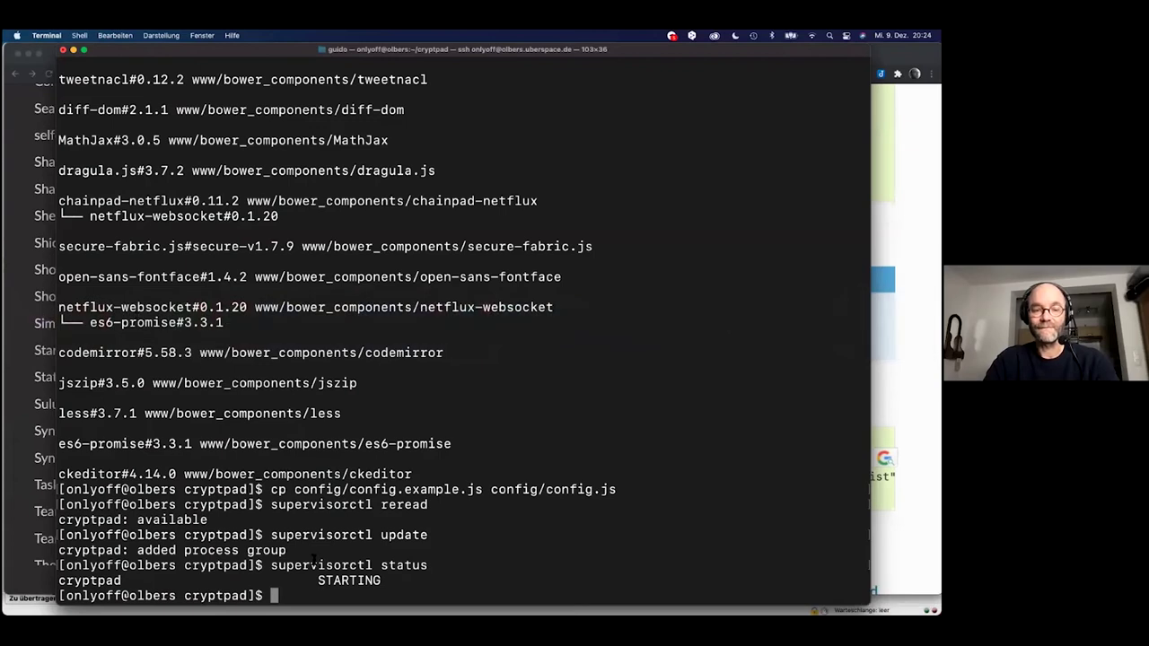
# Paste and run 'uberspace web backend set / --http --port 3000' at the cryptpad prompt.
pyautogui.press('super+v')
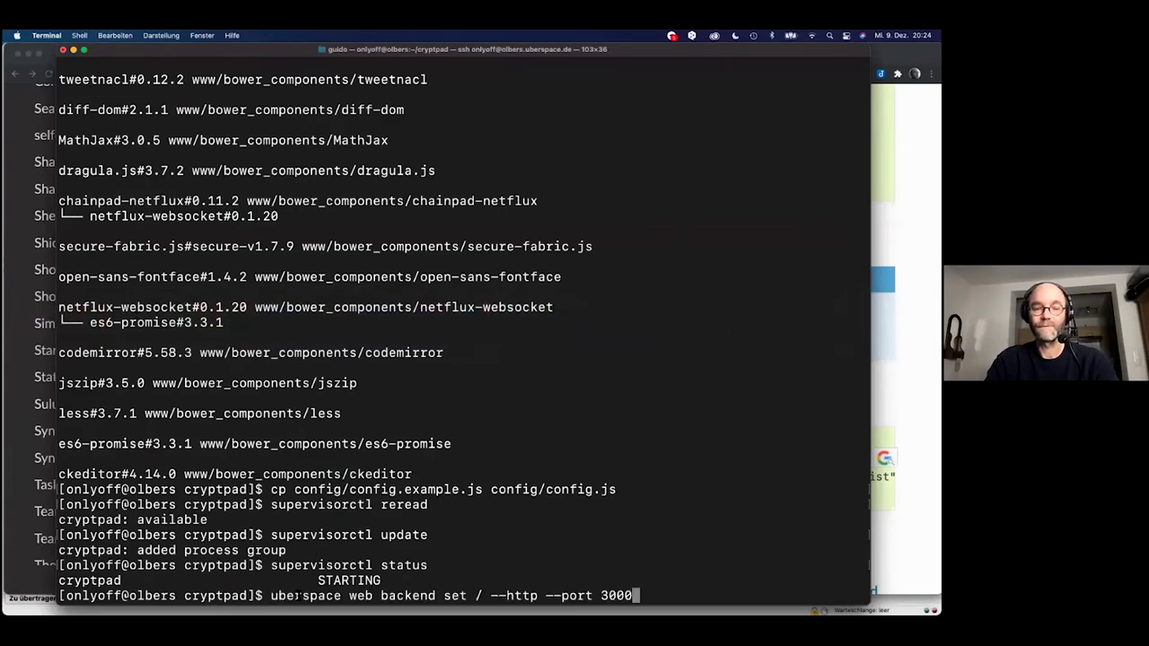
pyautogui.press('Return')
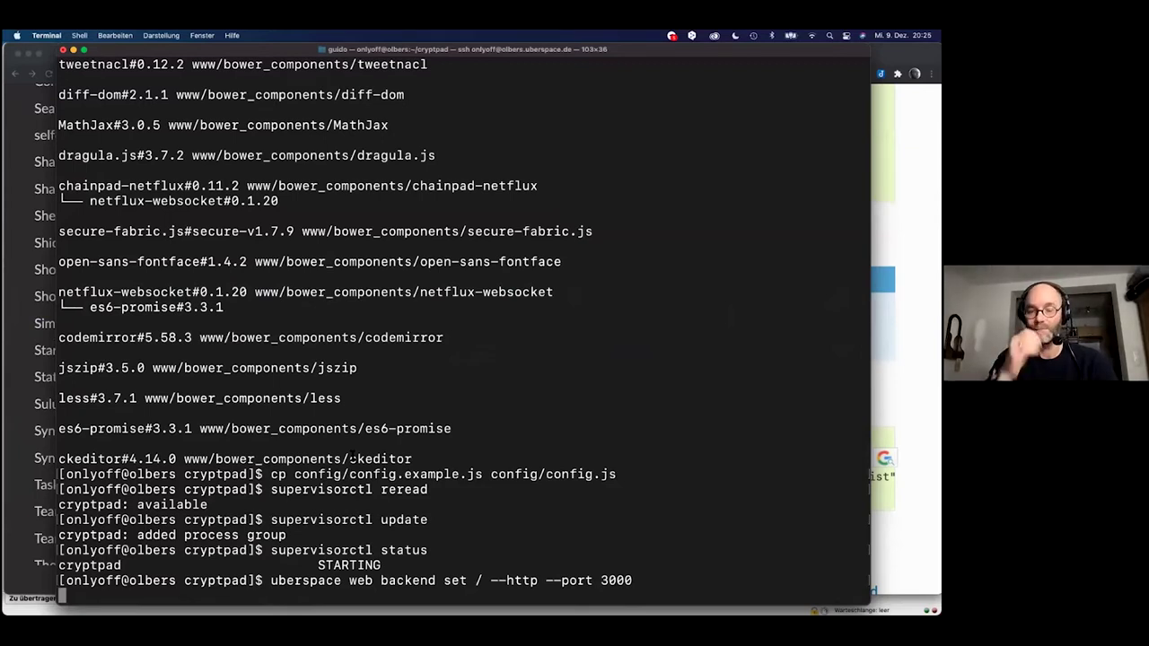
pyautogui.press('super+Tab')
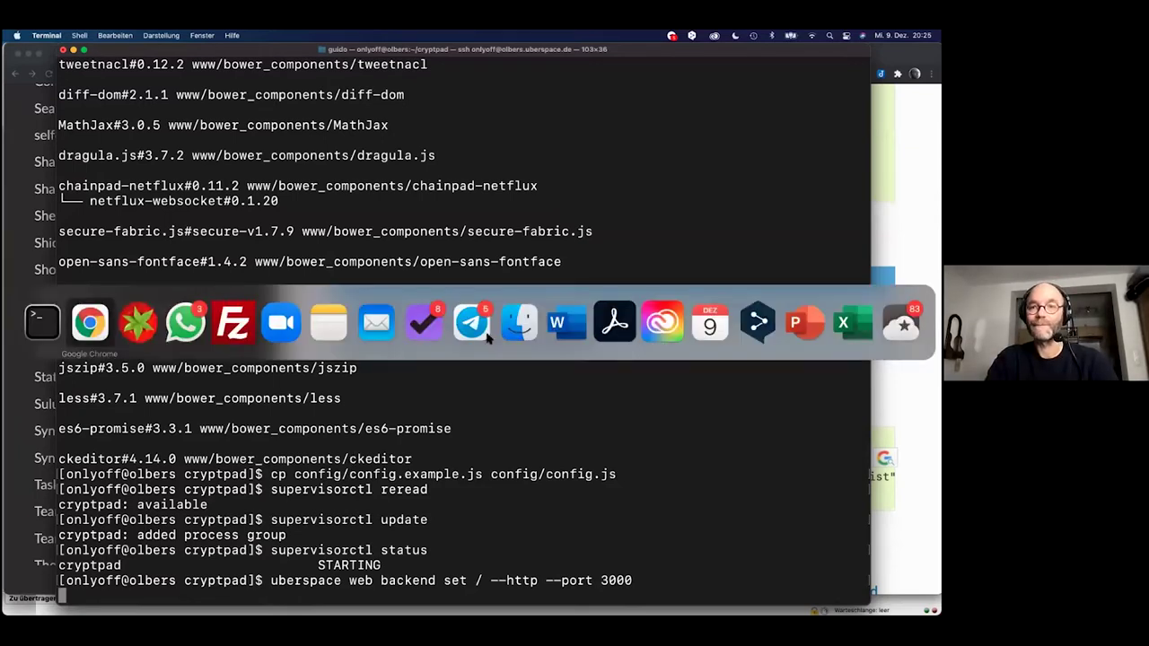
# Load onlyoff.uber.space in a new Chrome tab, which shows the empty Uberspace placeholder.
pyautogui.press('super+t')
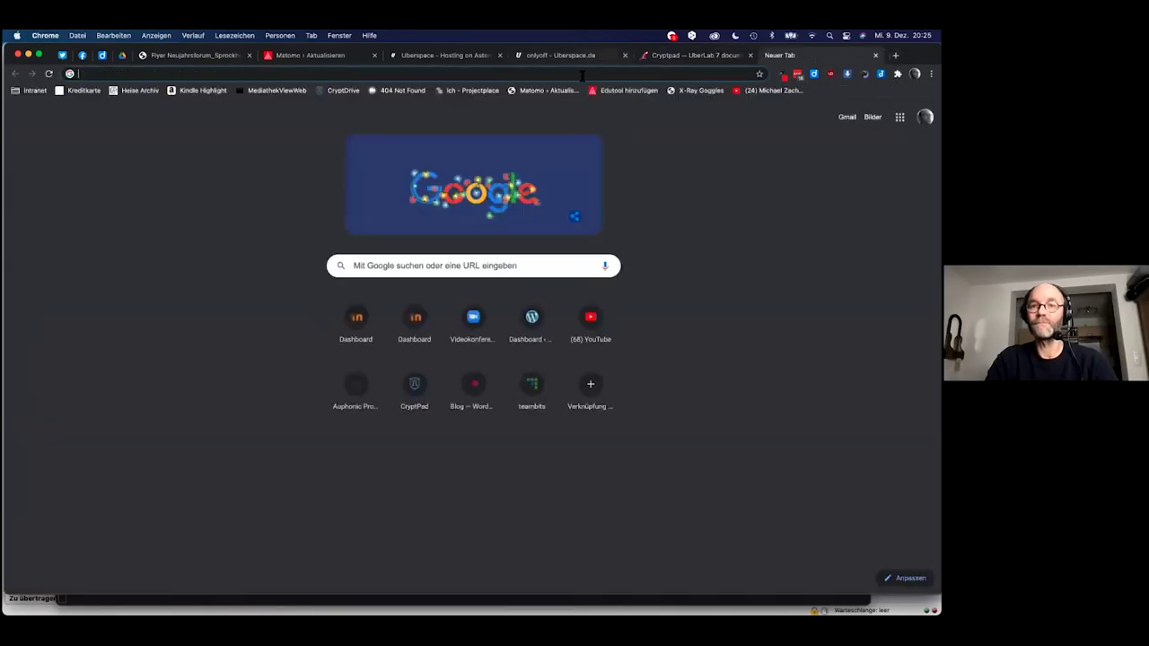
pyautogui.write('onlof')
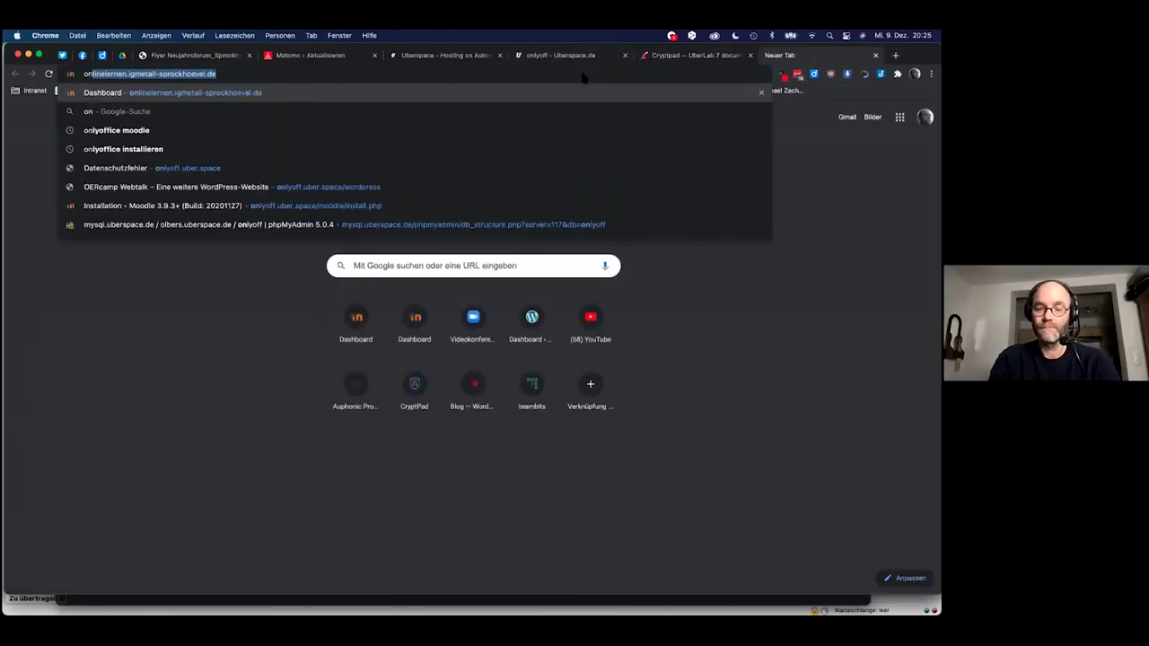
pyautogui.press('BackSpace')
pyautogui.press('BackSpace')
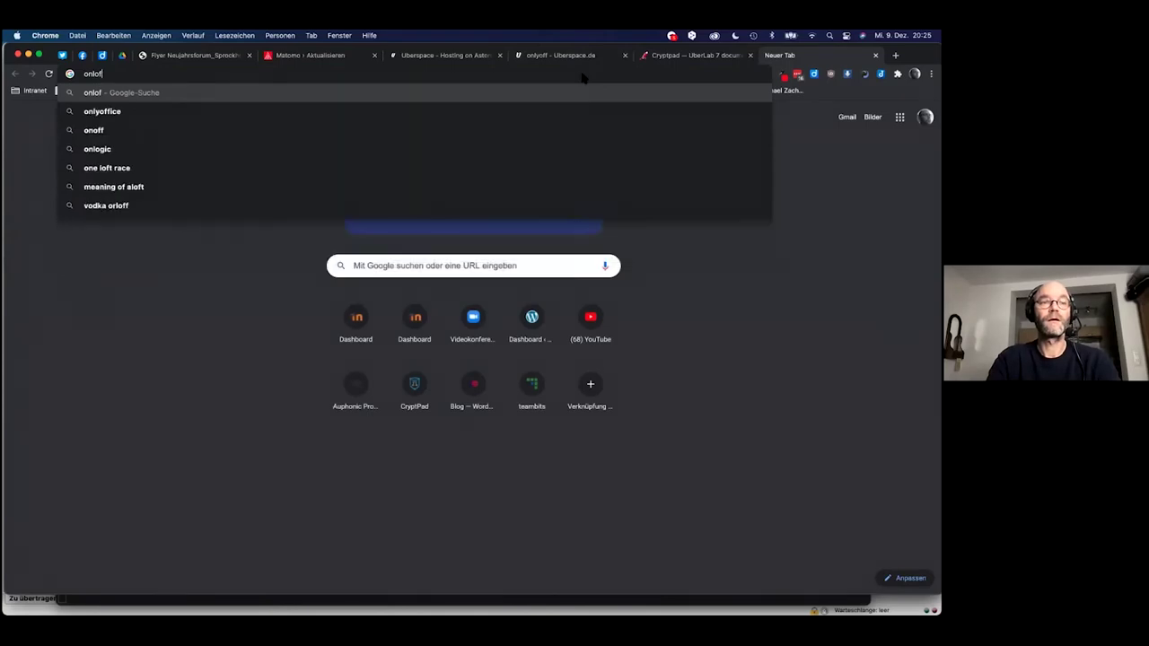
pyautogui.write('yoff.ub')
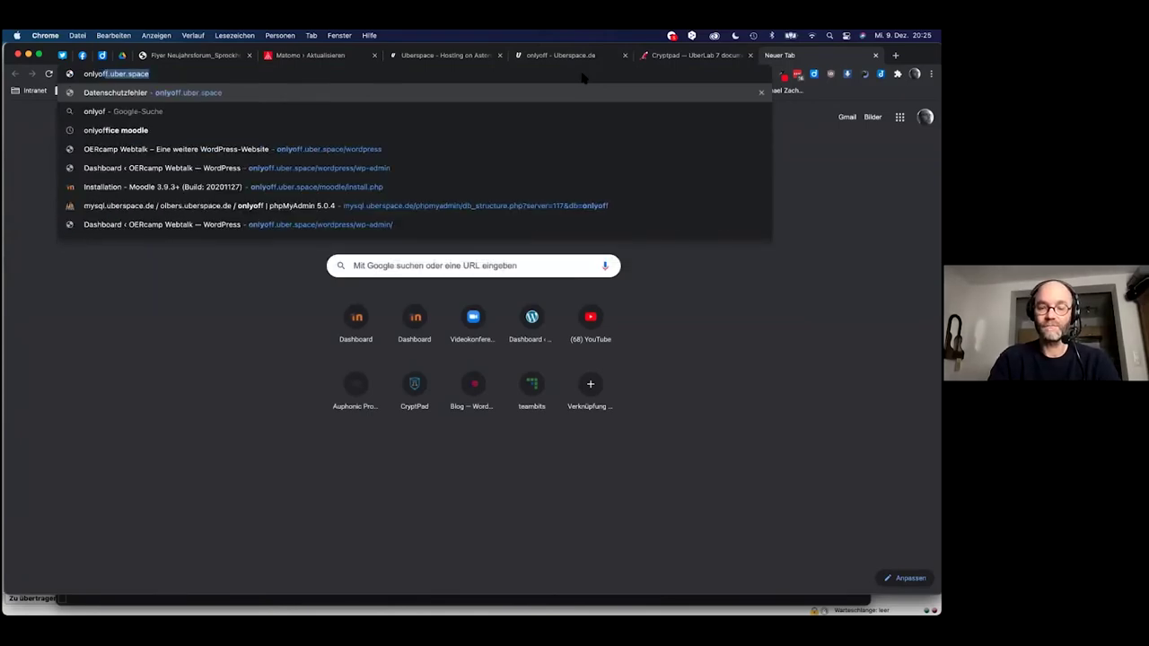
pyautogui.write('er.space')
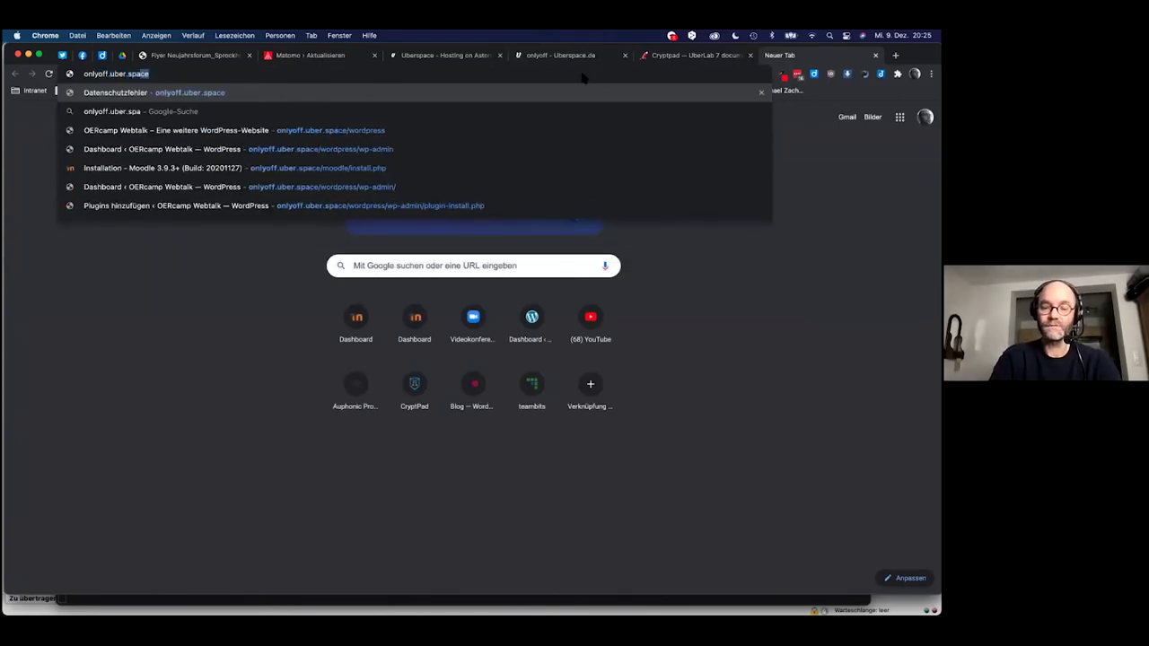
pyautogui.press('Return')
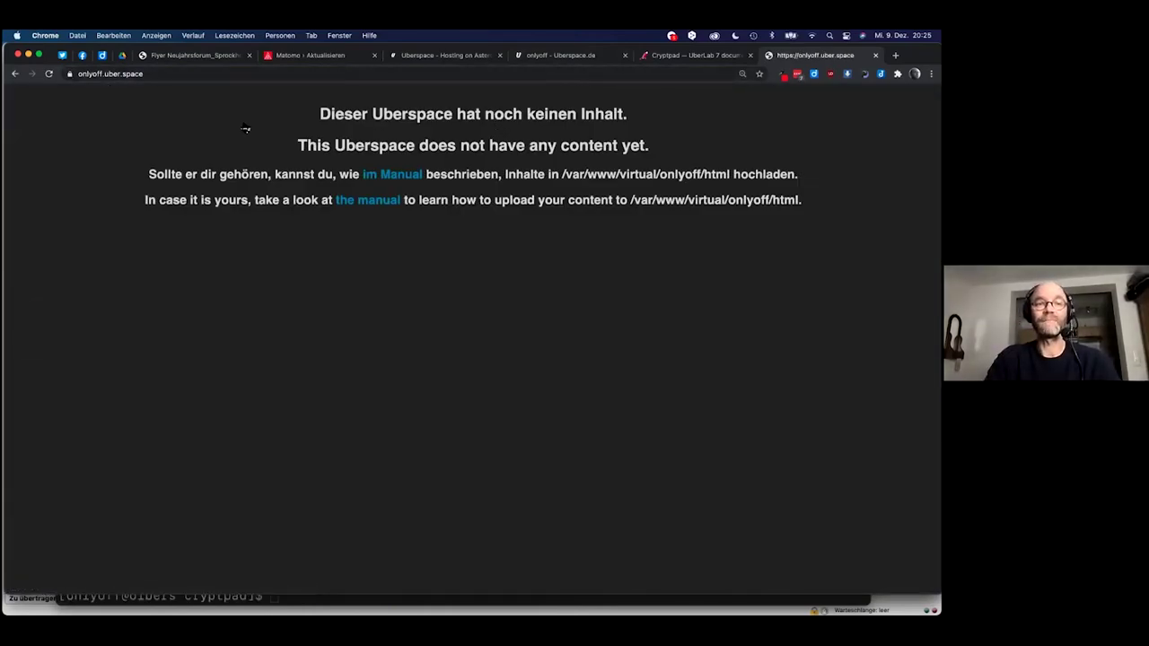
pyautogui.press('super+Tab')
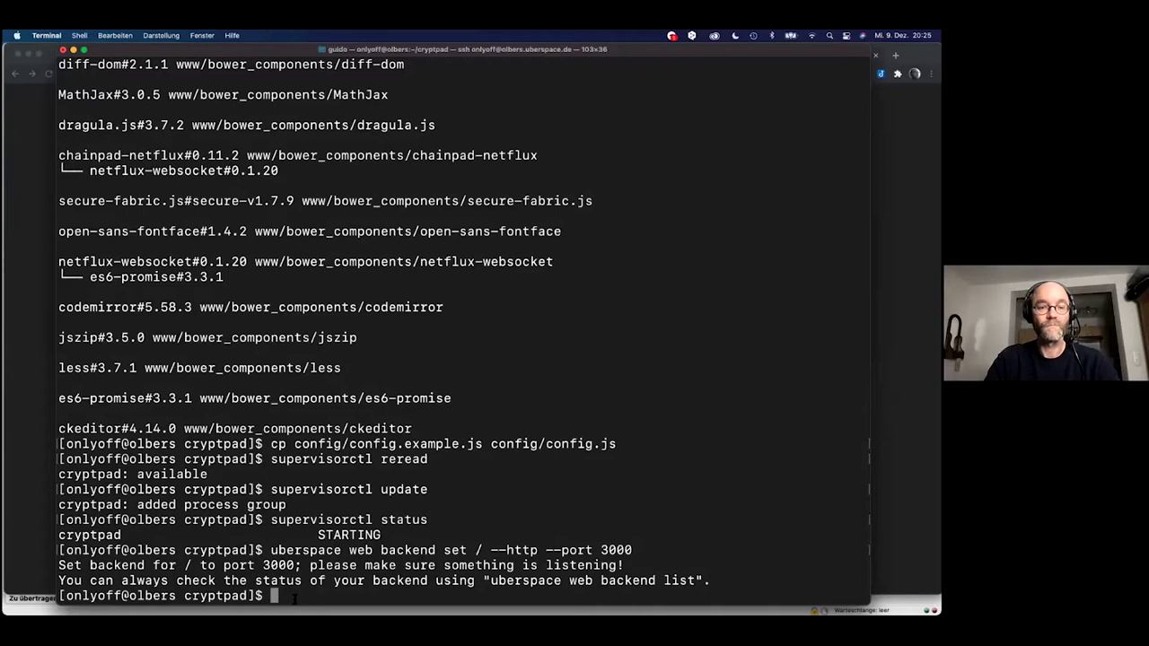
# Rerun 'supervisorctl update' and 'supervisorctl status' from history, then reload the site in Chrome.
pyautogui.press('Up')
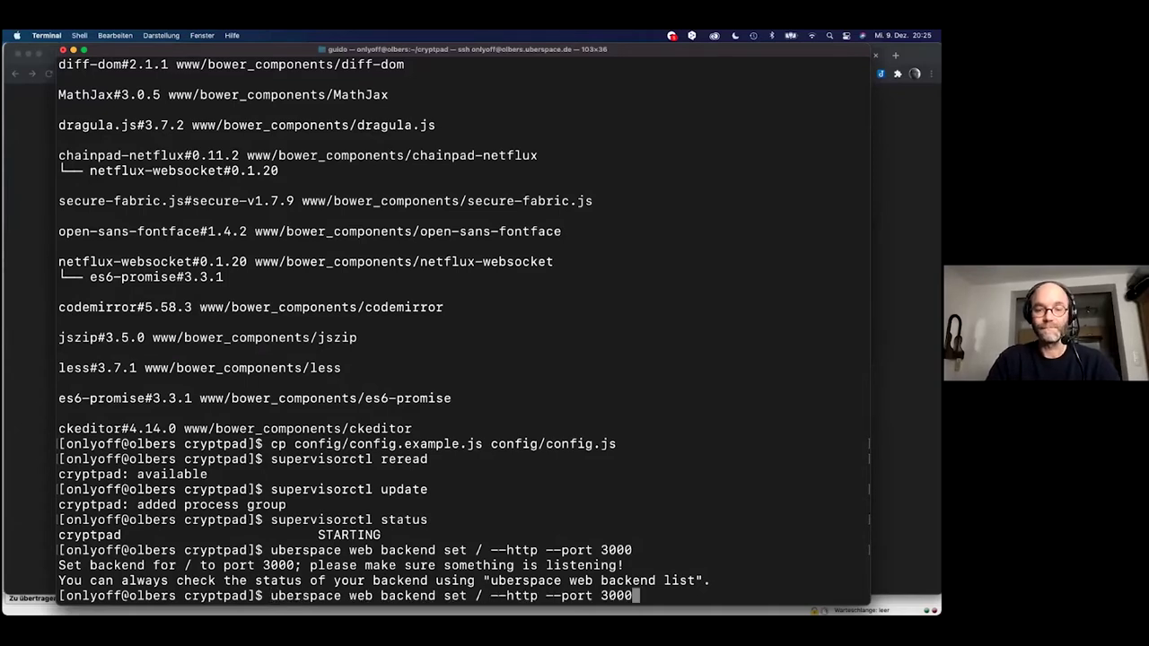
pyautogui.press('Up')
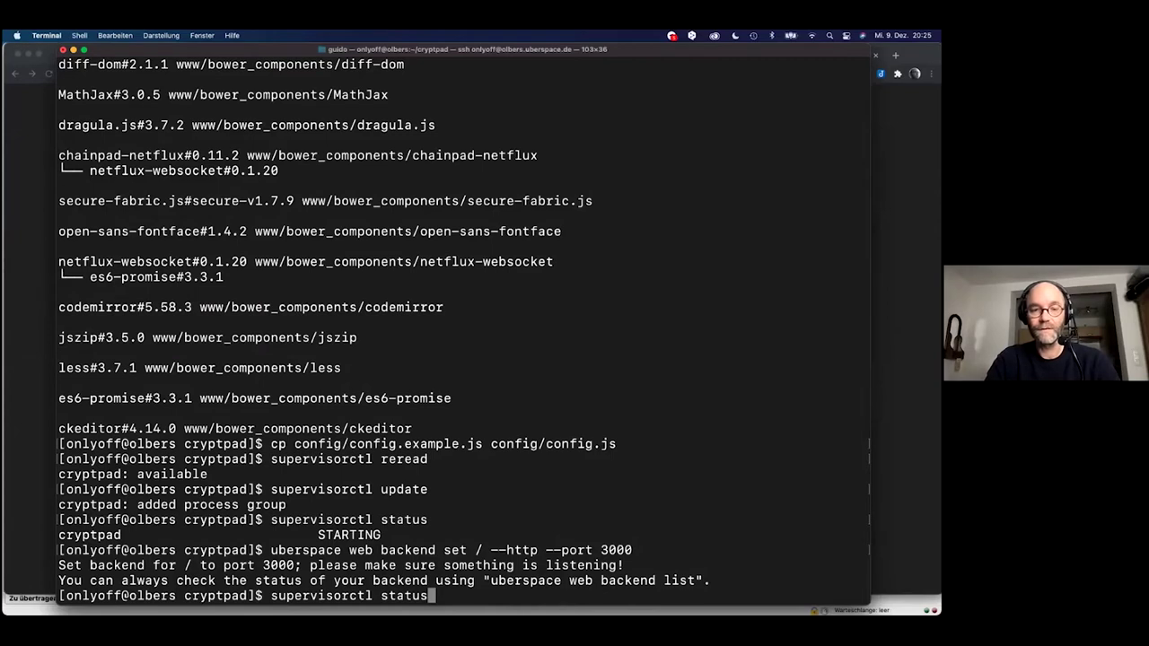
pyautogui.press('Up')
pyautogui.press('Return')
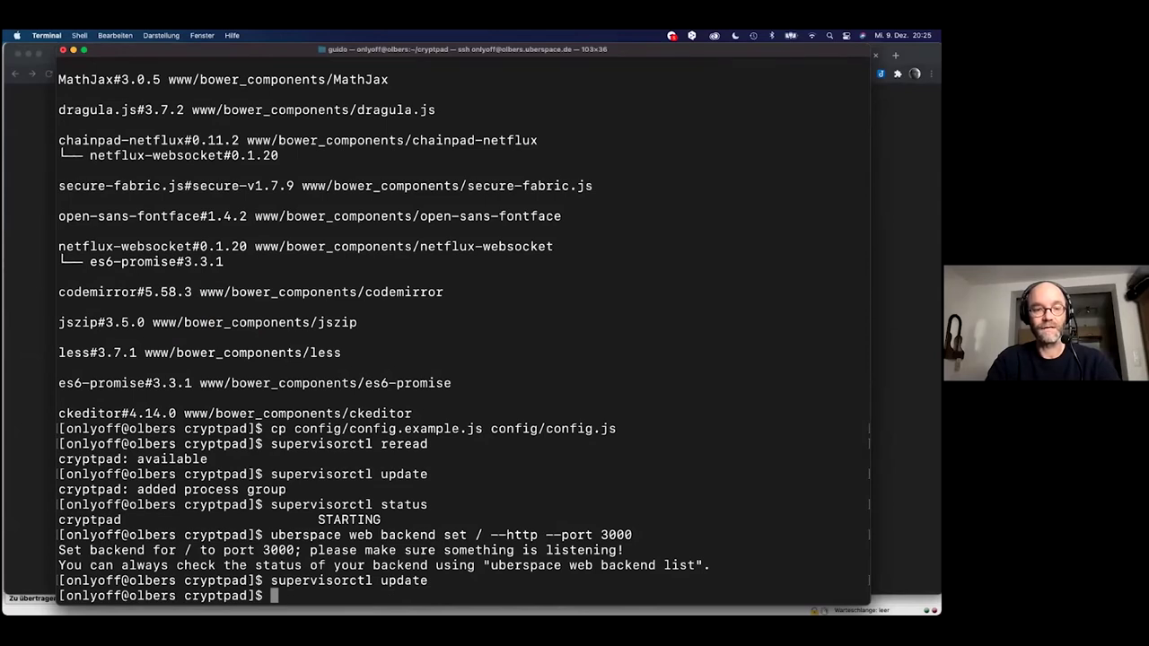
pyautogui.press('Up')
pyautogui.press('Up')
pyautogui.press('Up')
pyautogui.press('Up')
pyautogui.press('Down')
pyautogui.press('Return')
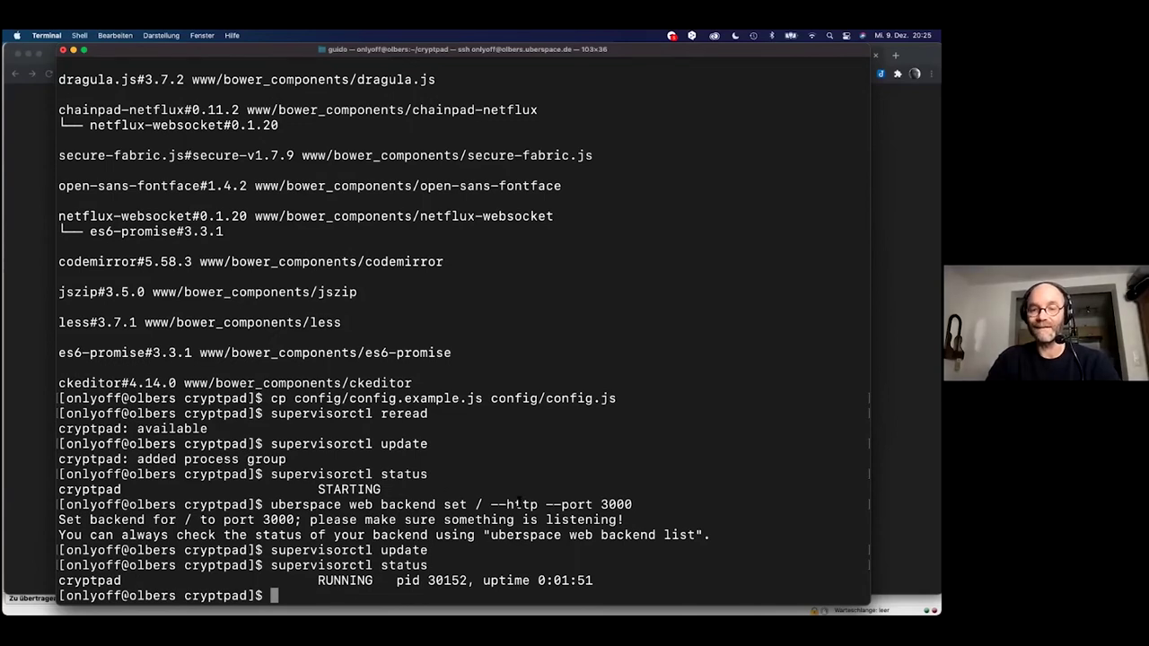
pyautogui.press('super+Tab')
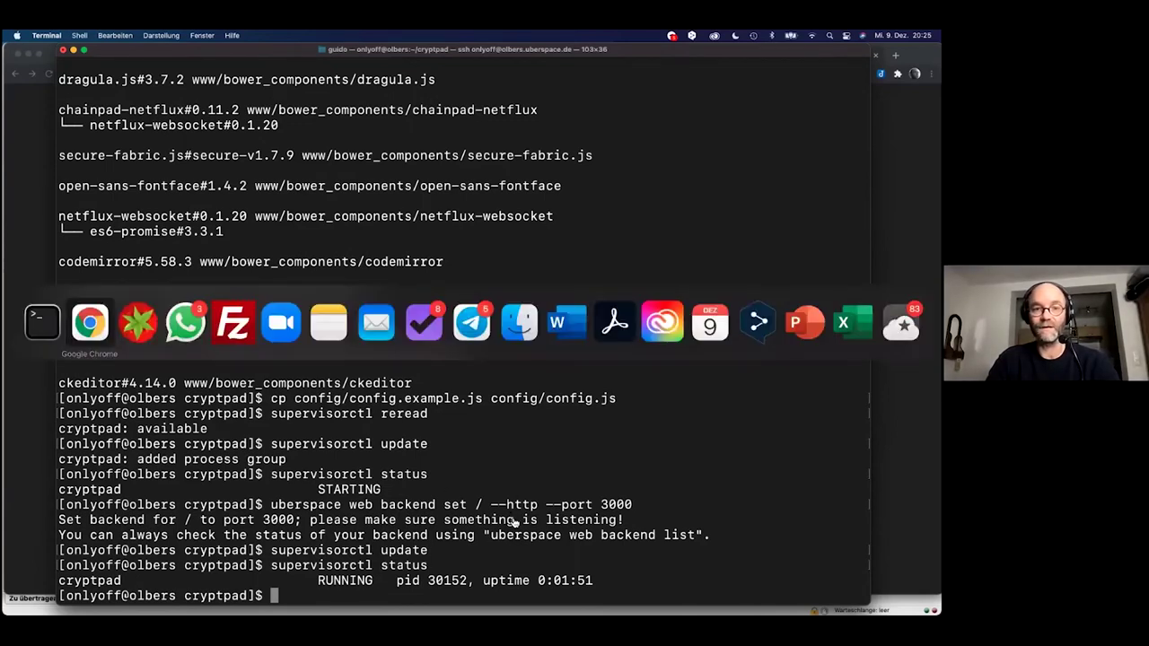
pyautogui.press('super+r')
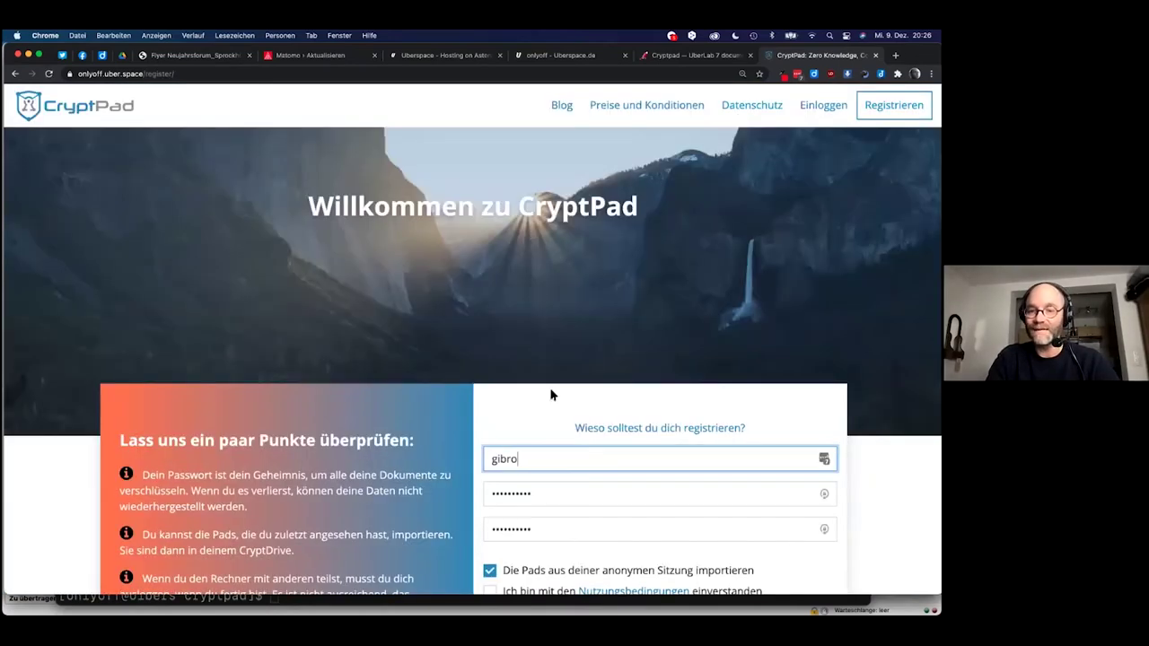
# Paste the new password into both the password and confirmation fields.
pyautogui.scroll(-2, 549, 393)
pyautogui.scroll(-3, 552, 393)
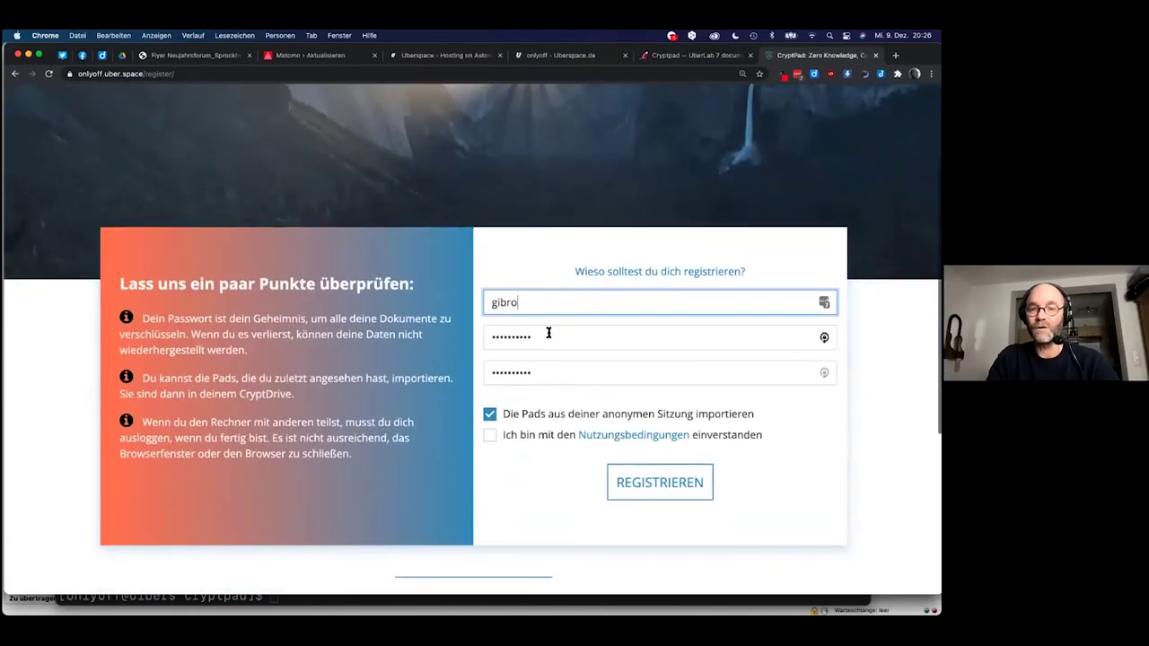
pyautogui.doubleClick(536, 341)
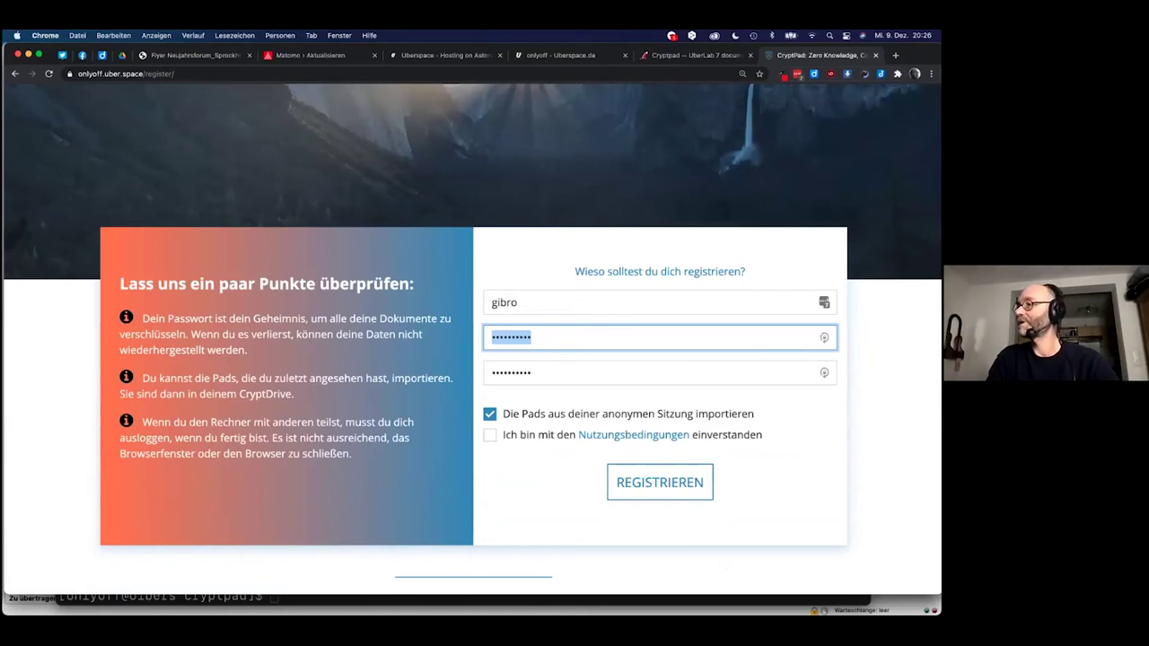
pyautogui.press('super+Tab')
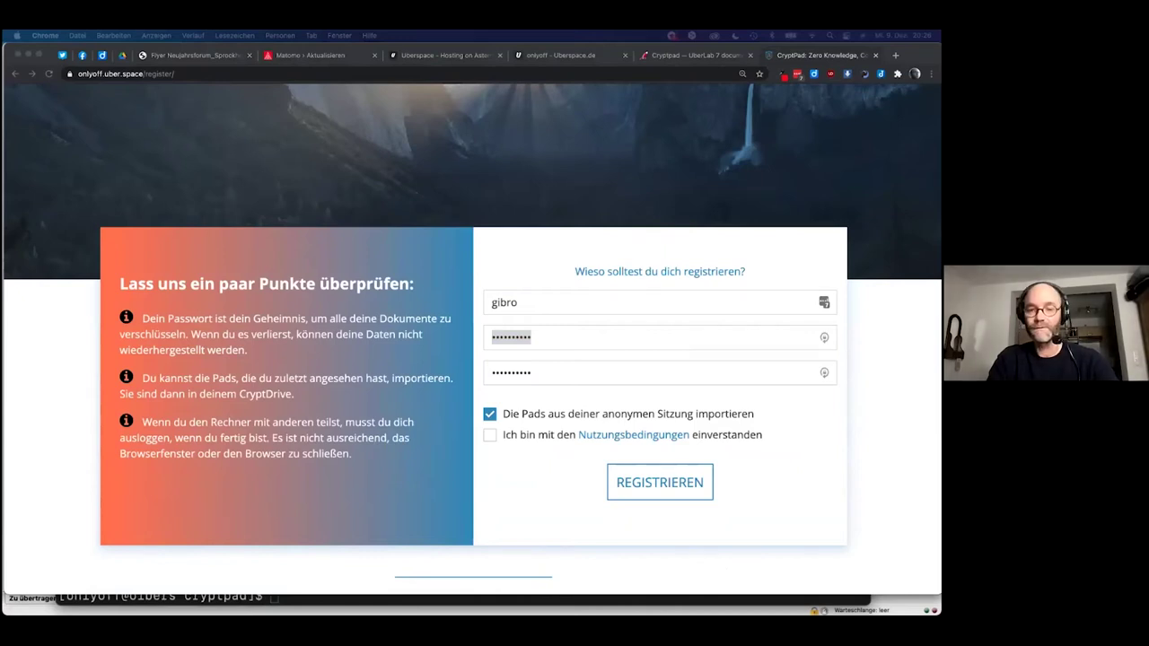
pyautogui.click(558, 337)
pyautogui.press('super+v')
pyautogui.doubleClick(559, 374)
pyautogui.press('super+v')
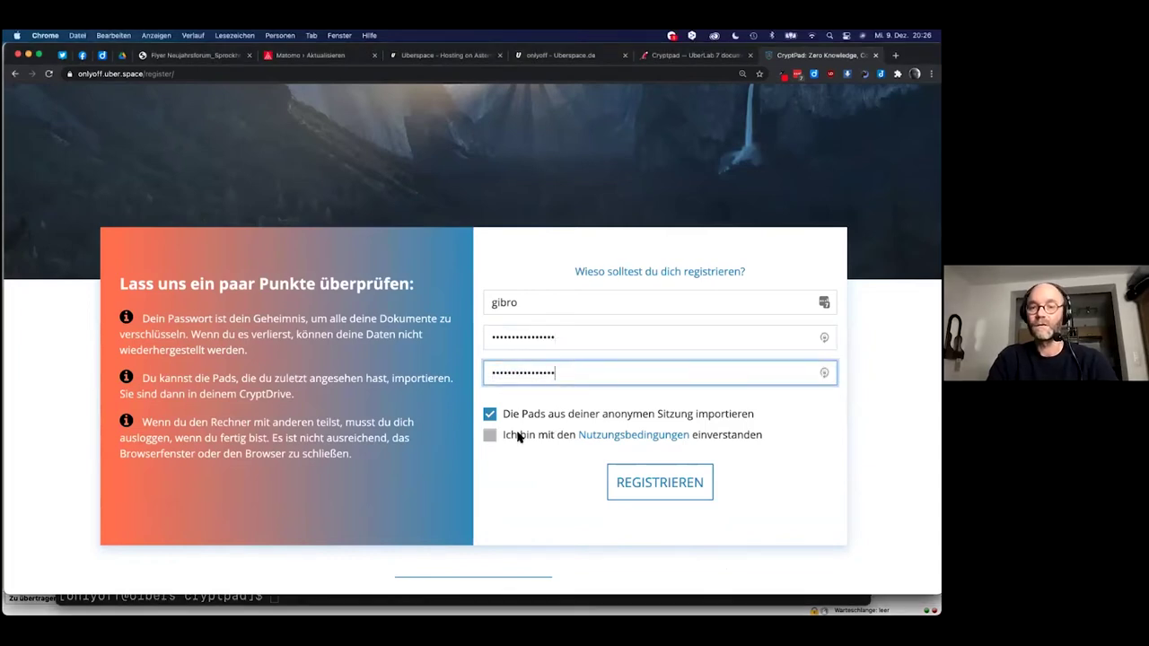
# Accept the terms, submit REGISTRIEREN, and confirm the data-loss warning.
pyautogui.click(521, 436)
pyautogui.click(643, 482)
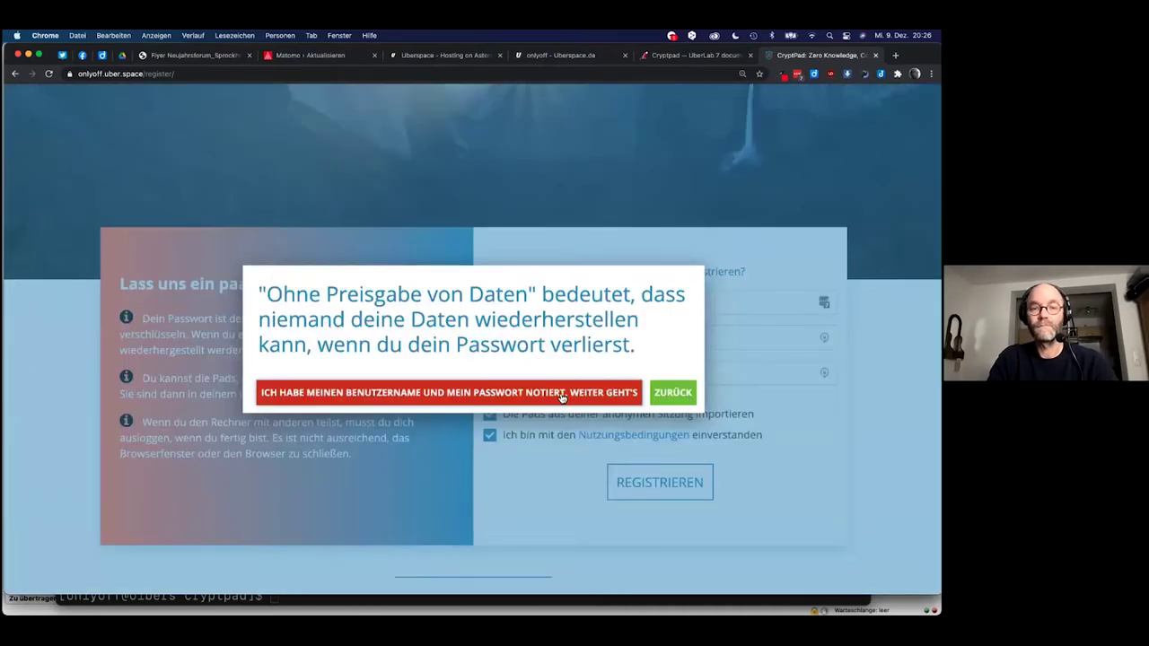
pyautogui.click(556, 398)
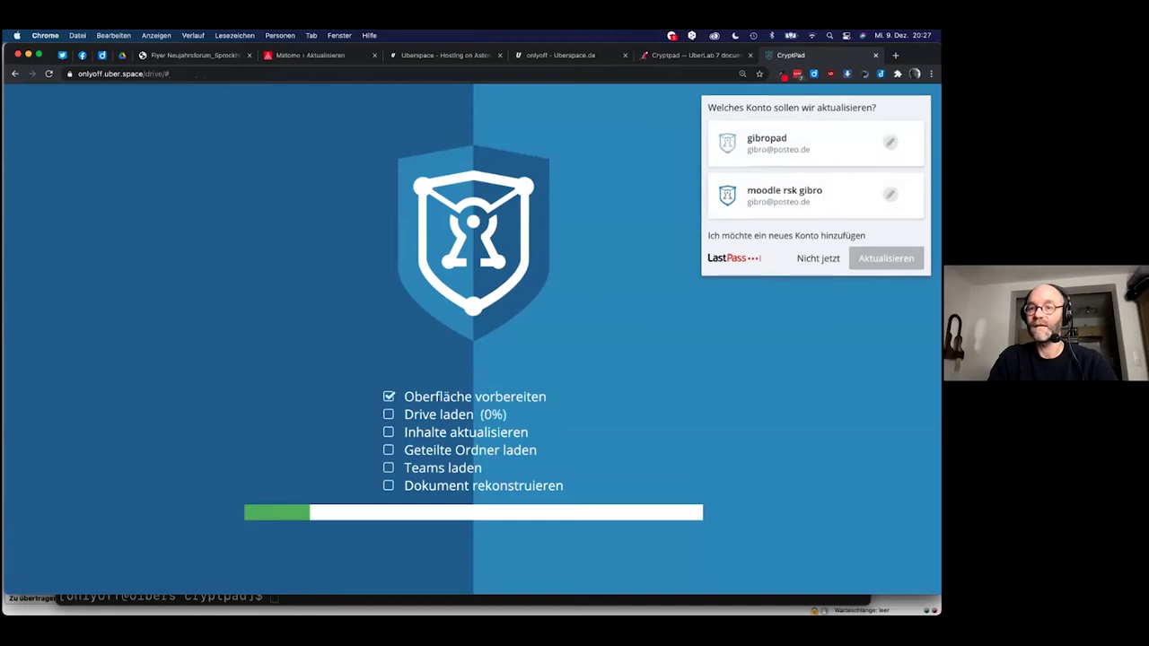
# Choose 'Nicht jetzt' on the LastPass prompt, let CryptDrive load, and open Neues Pad.
pyautogui.click(818, 257)
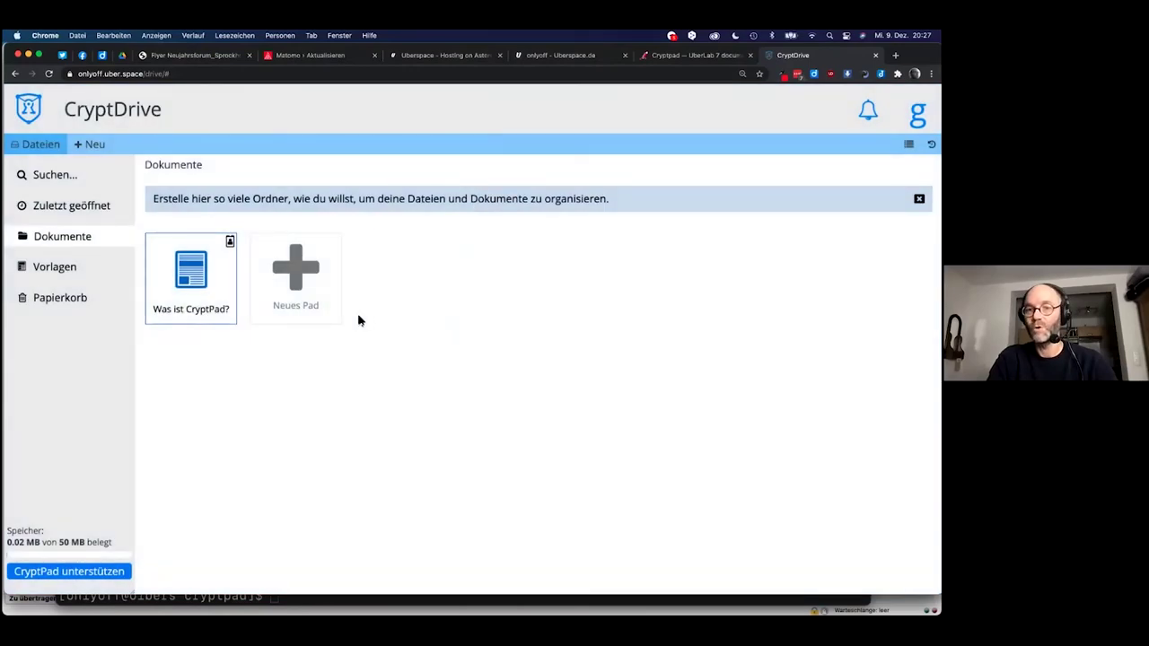
pyautogui.press('super+Tab')
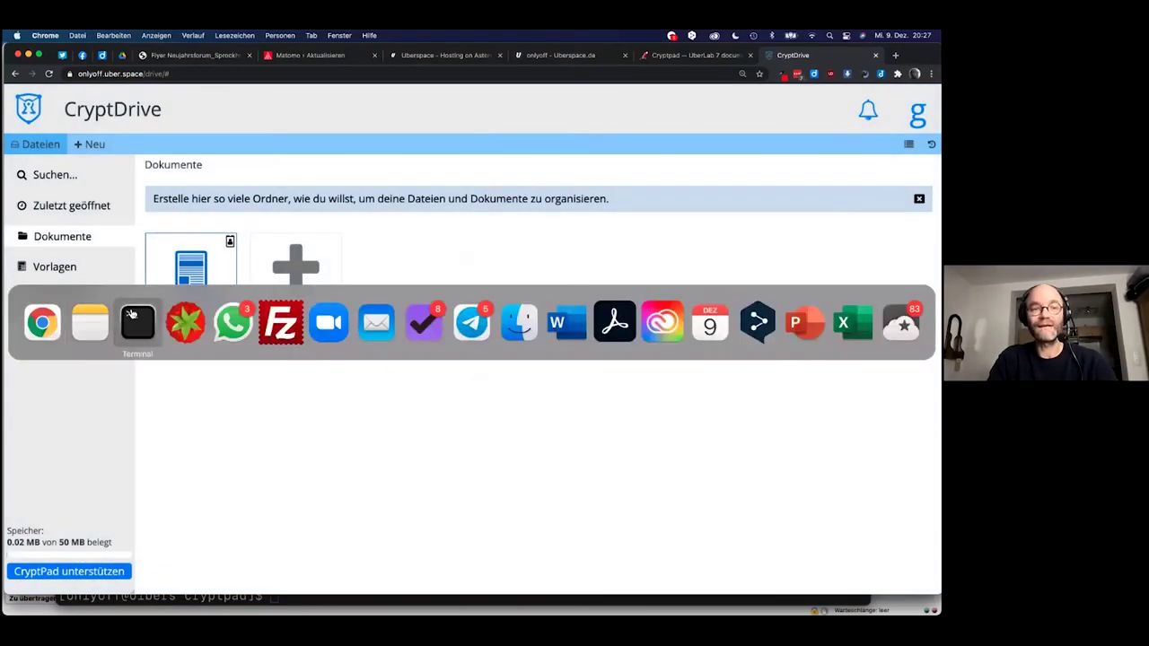
pyautogui.press('Escape')
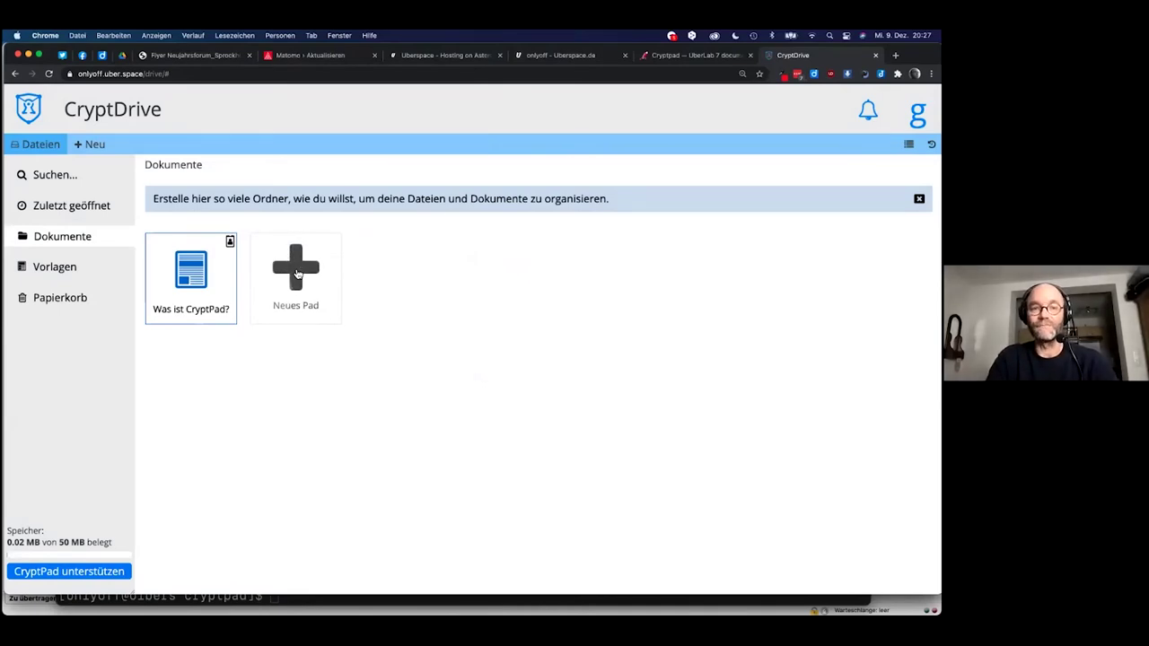
pyautogui.click(292, 280)
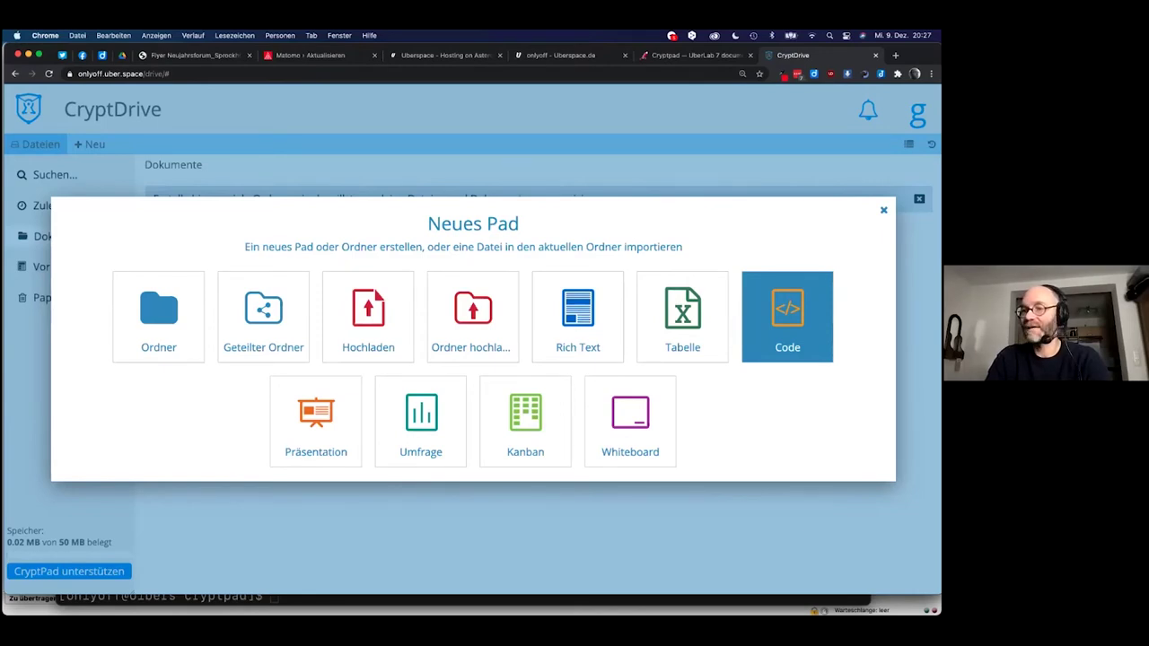
pyautogui.press('Tab')
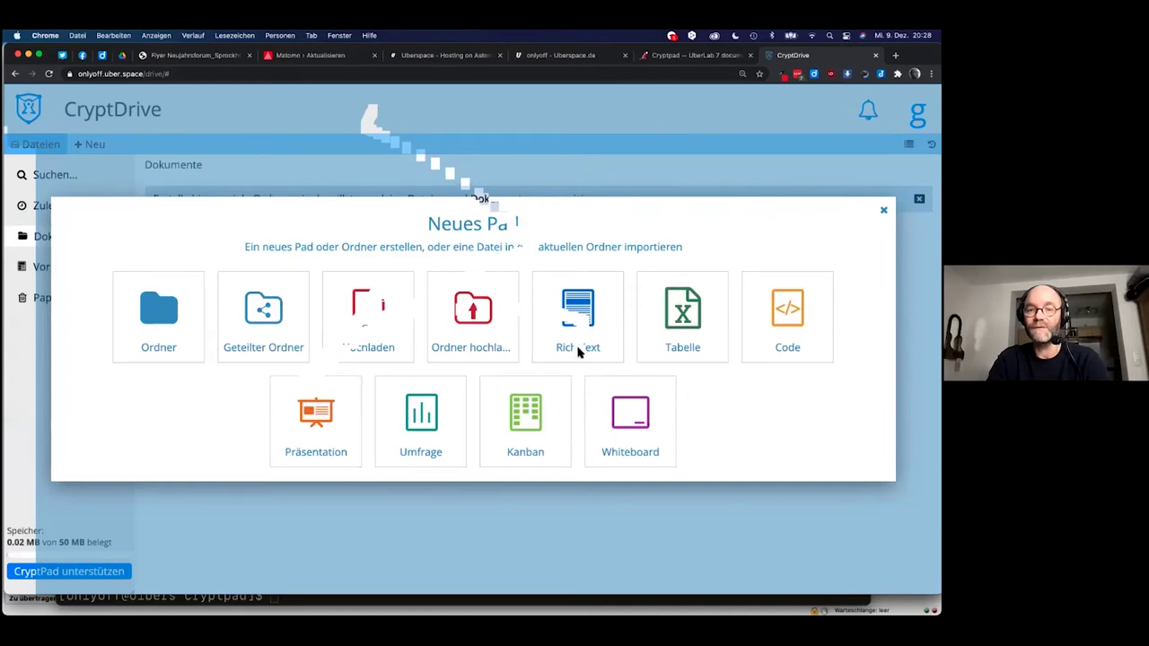
pyautogui.press('Escape')
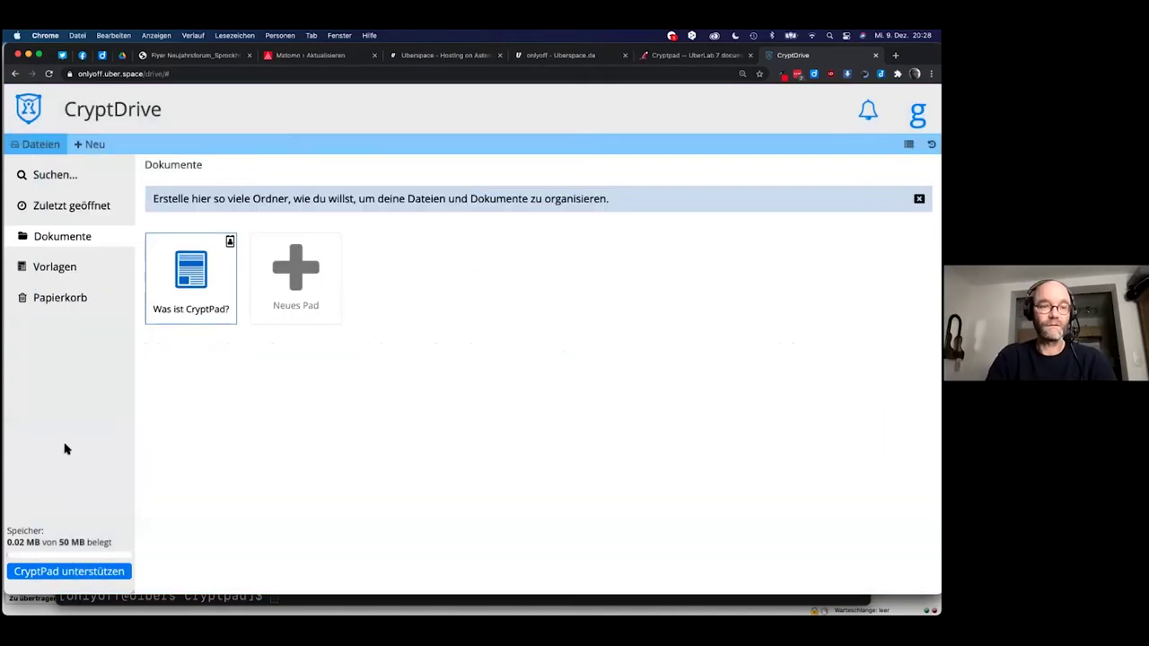
# Create a new Rich Text pad from Neues Pad with the default options, no template.
pyautogui.click(296, 275)
pyautogui.click(576, 318)
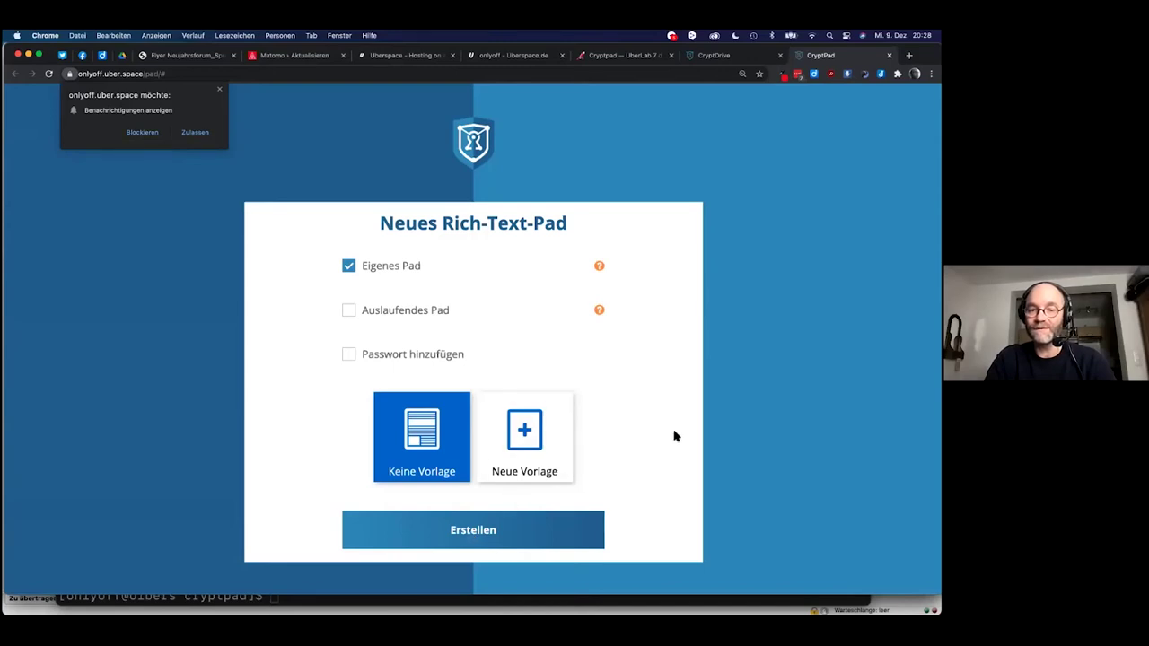
pyautogui.click(459, 532)
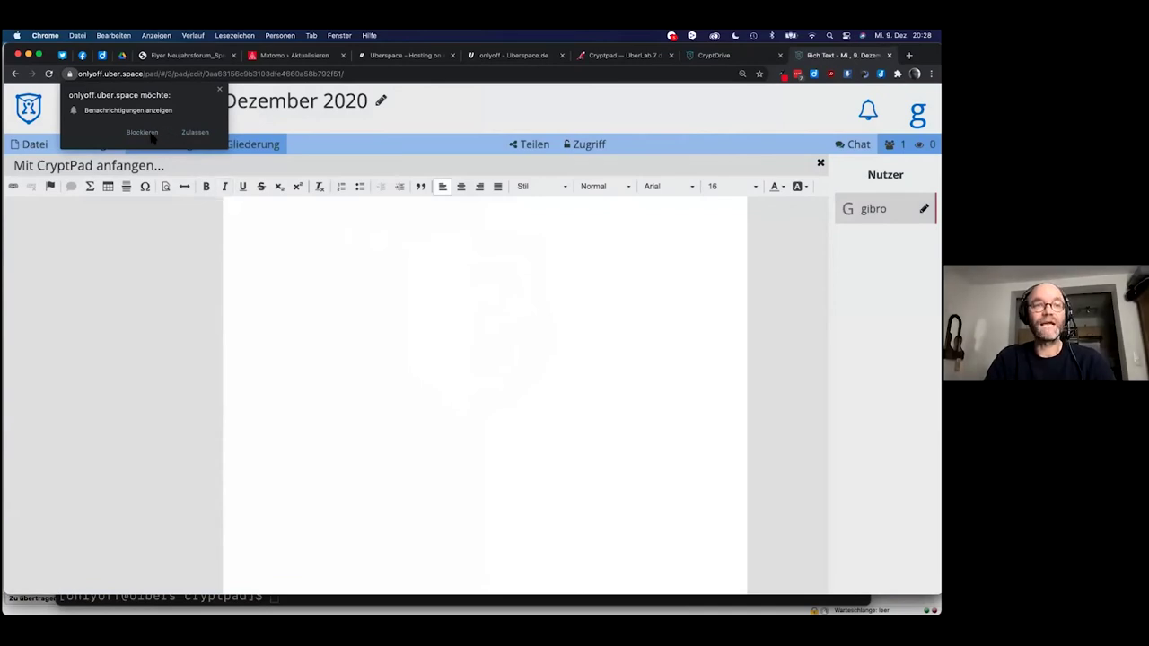
# Block the notification request, look over the paragraph formats, and show the new Rich Text pad's file menu.
pyautogui.click(213, 136)
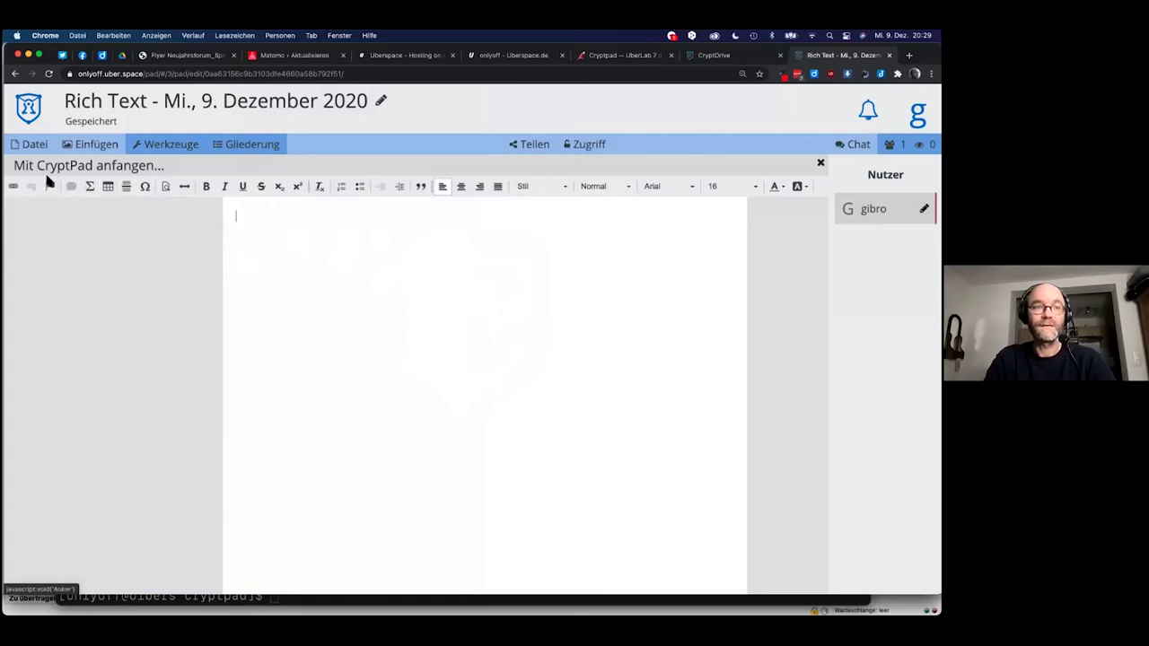
pyautogui.click(626, 186)
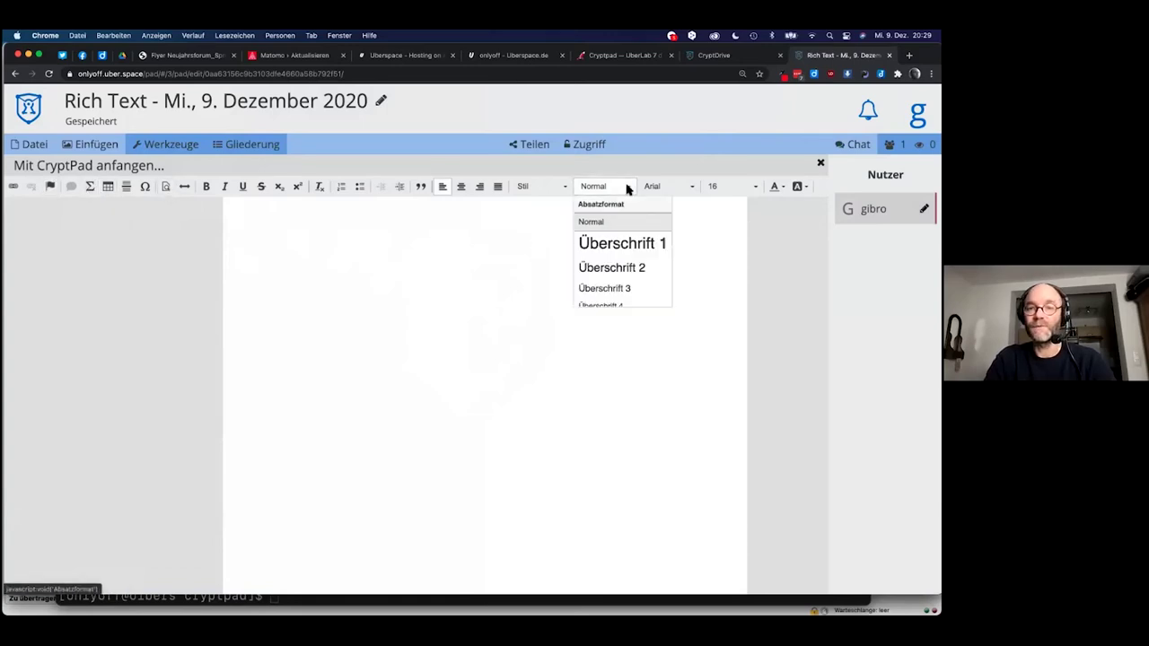
pyautogui.scroll(-2, 621, 270)
pyautogui.scroll(2, 621, 269)
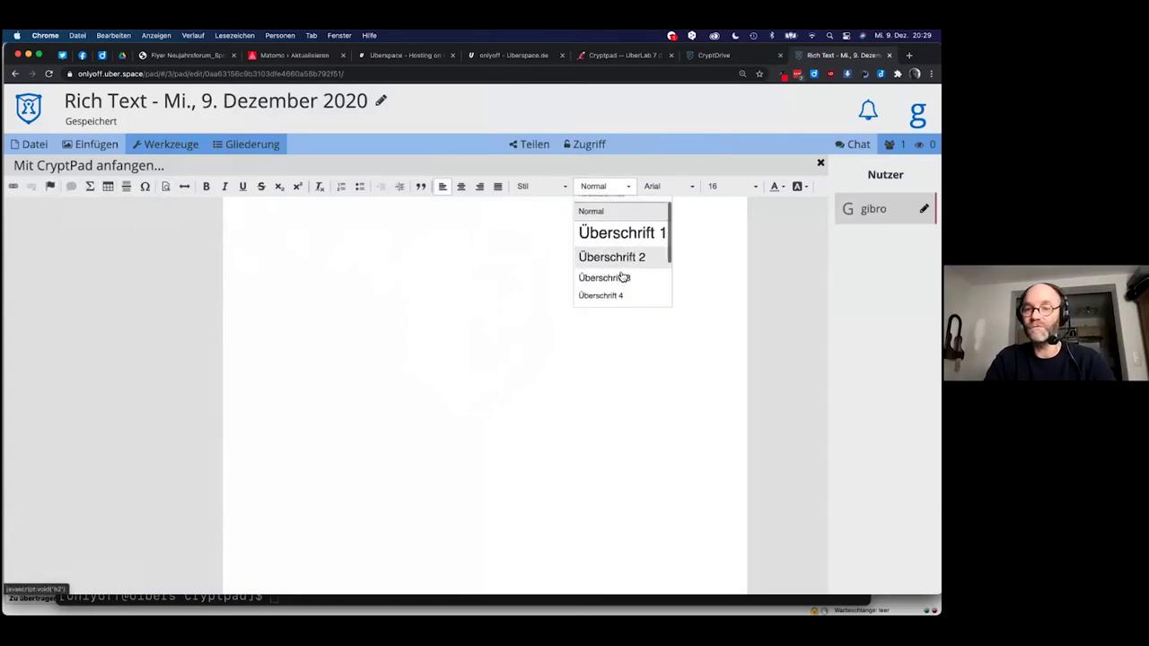
pyautogui.click(490, 273)
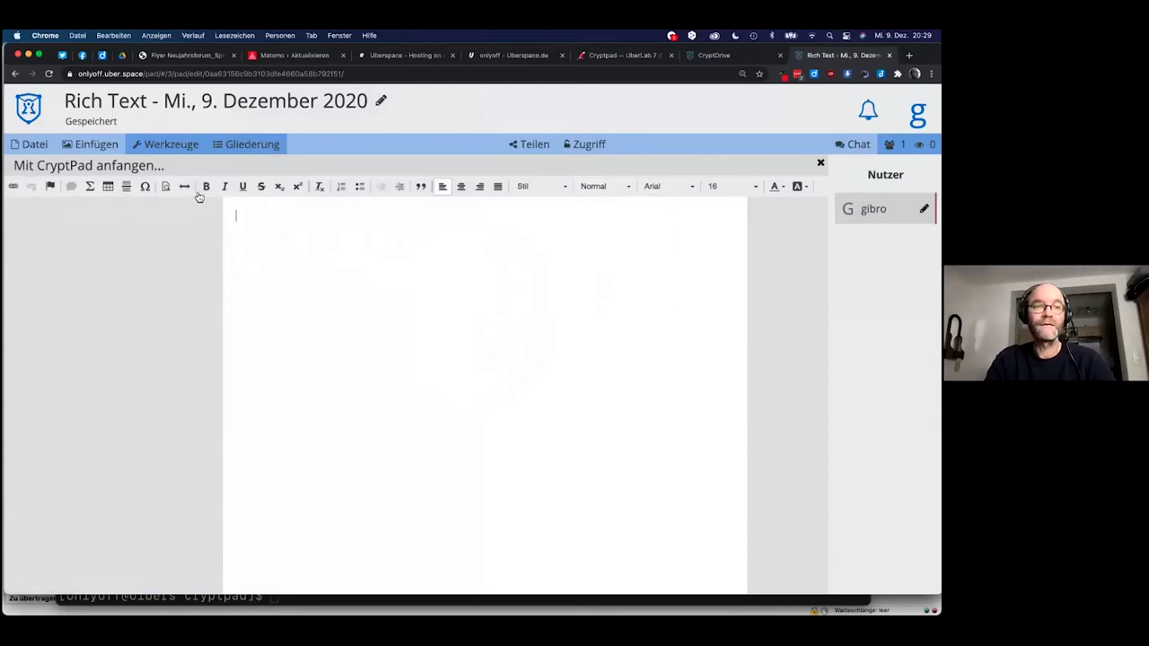
pyautogui.click(25, 145)
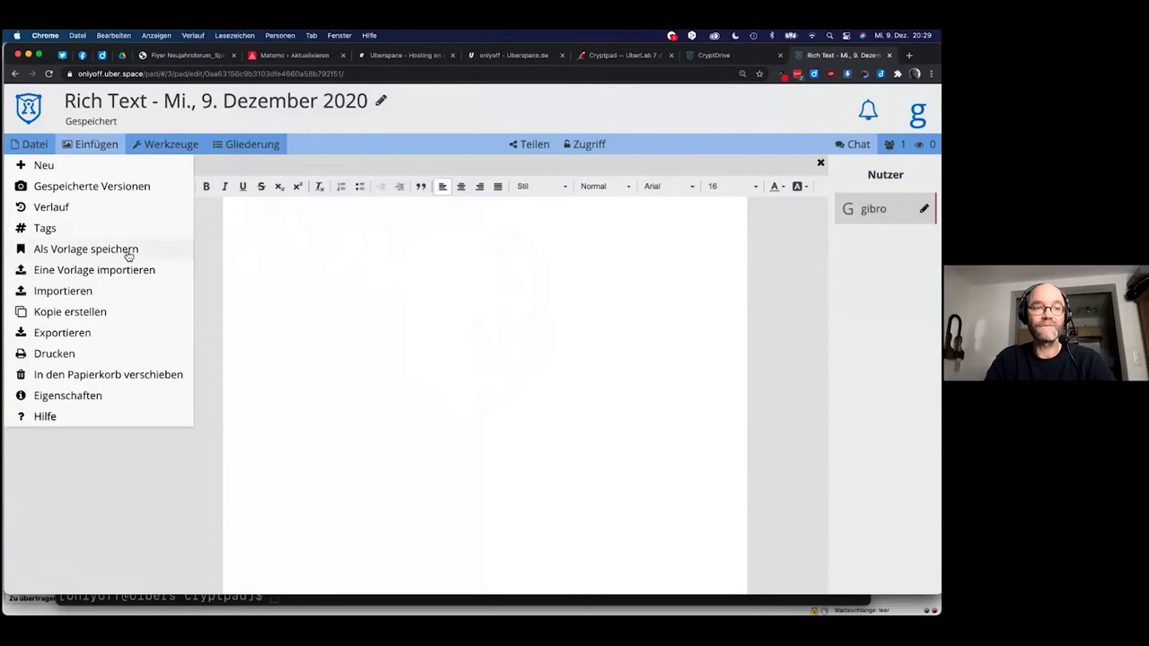
pyautogui.click(77, 333)
pyautogui.click(598, 334)
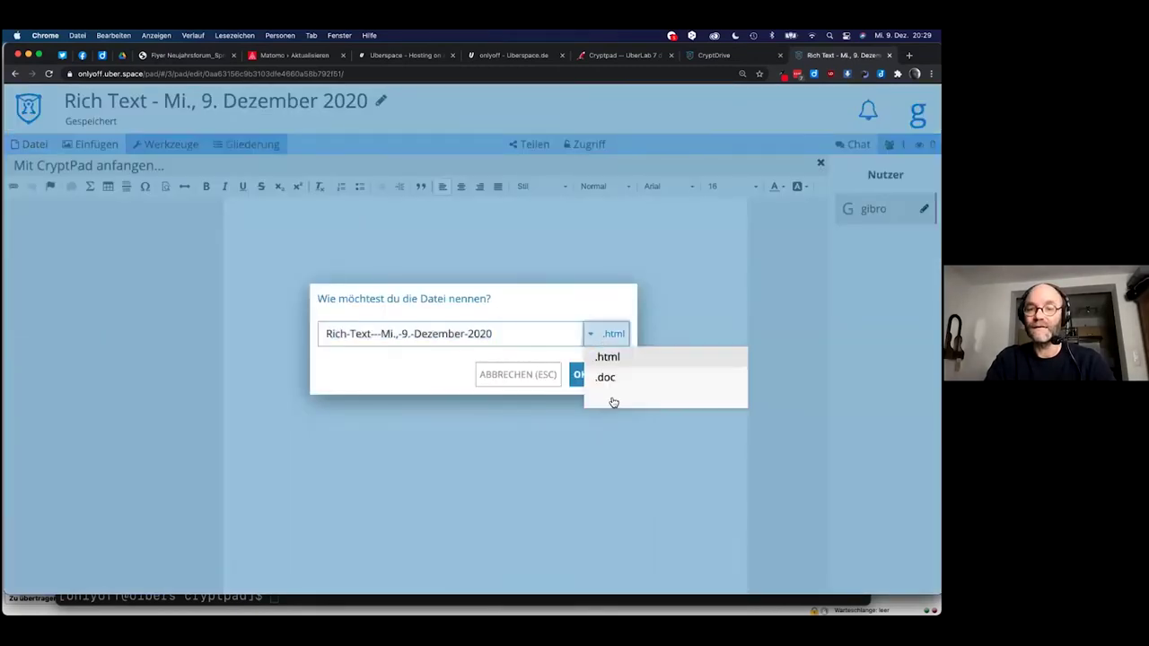
pyautogui.click(672, 297)
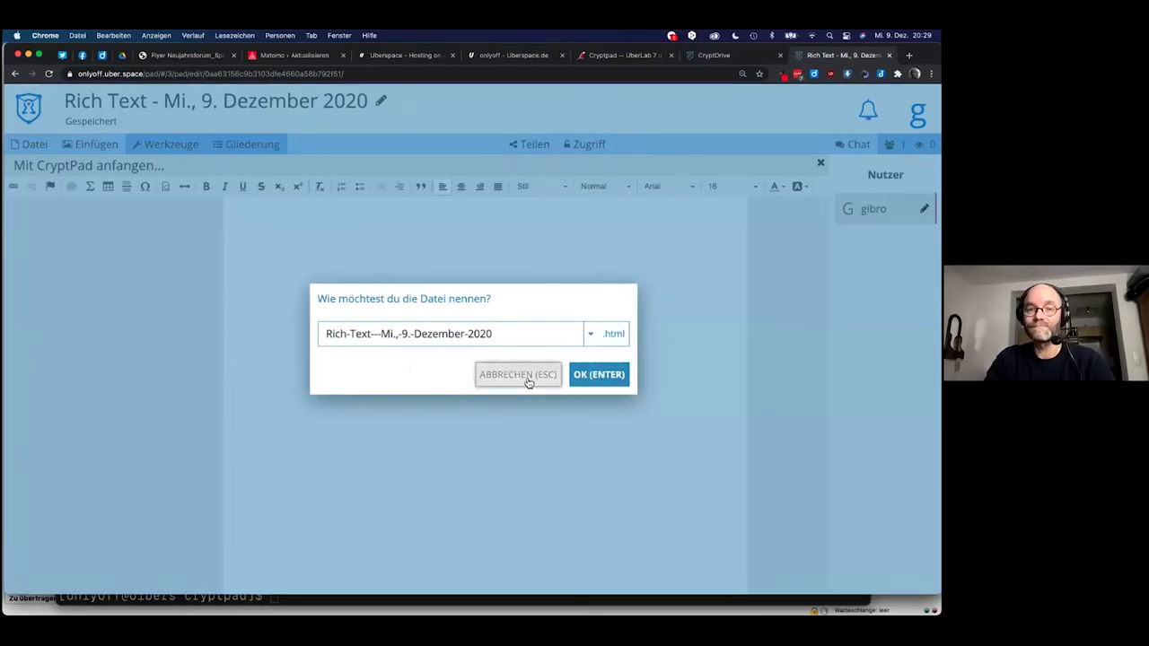
pyautogui.click(529, 380)
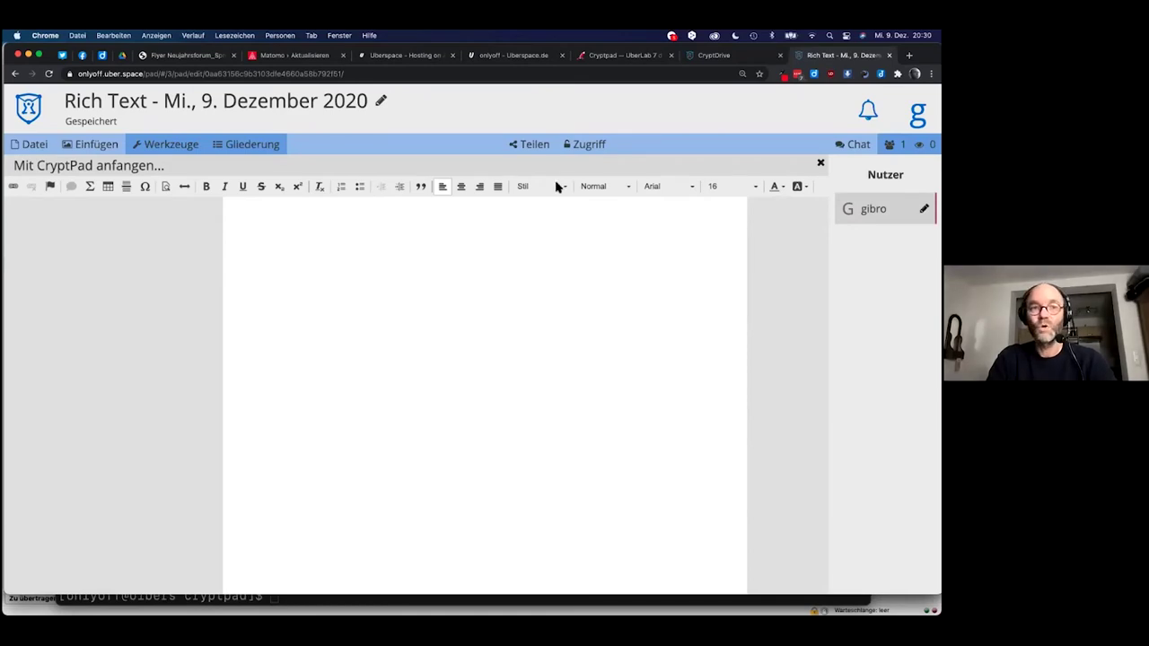
# Open the account's public profile via Profil and copy its public key.
pyautogui.click(917, 113)
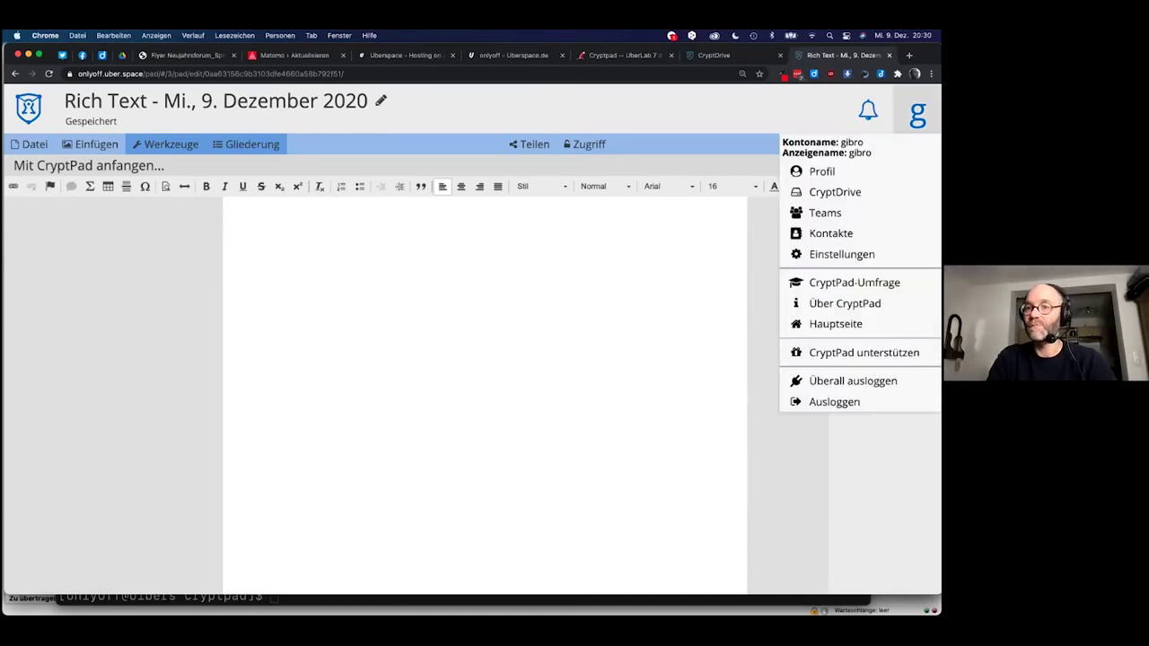
pyautogui.click(821, 171)
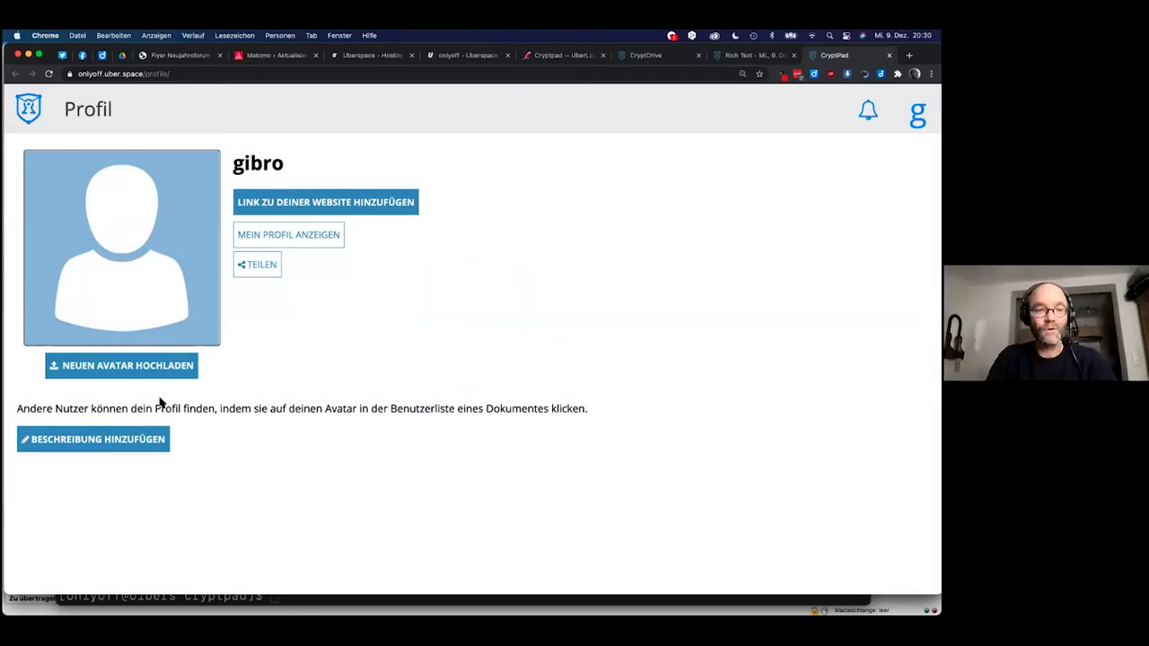
pyautogui.click(289, 236)
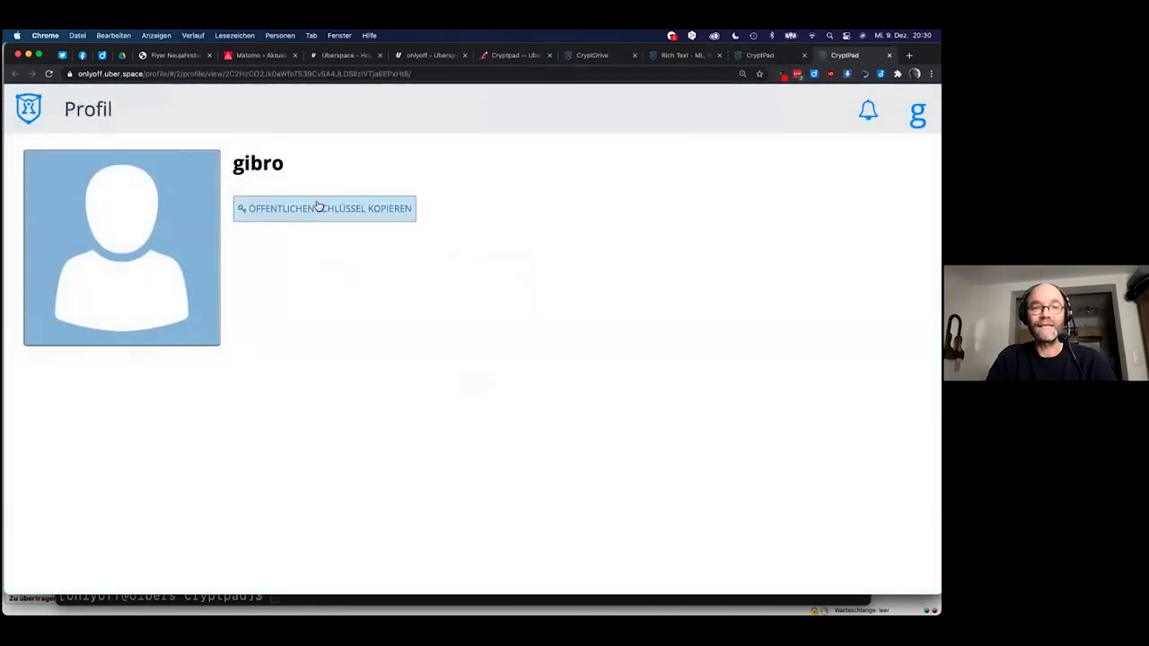
pyautogui.click(317, 210)
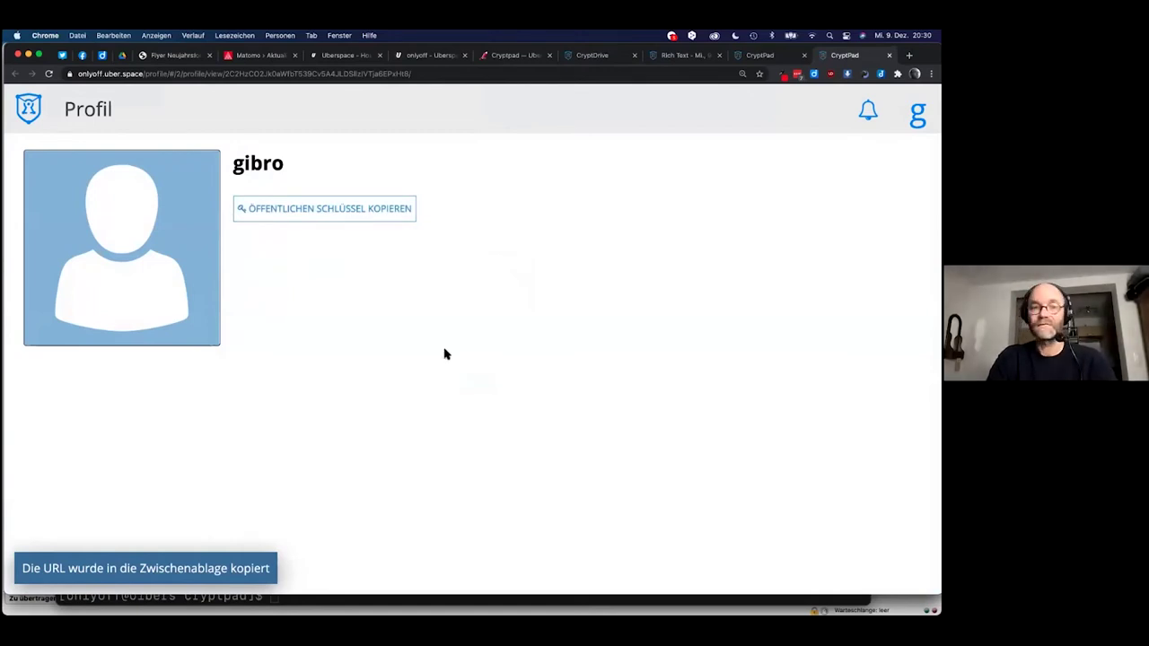
pyautogui.press('super+Tab')
# In Smultron, paste the public key on a new line below the uberspace web backend command.
pyautogui.click(186, 326)
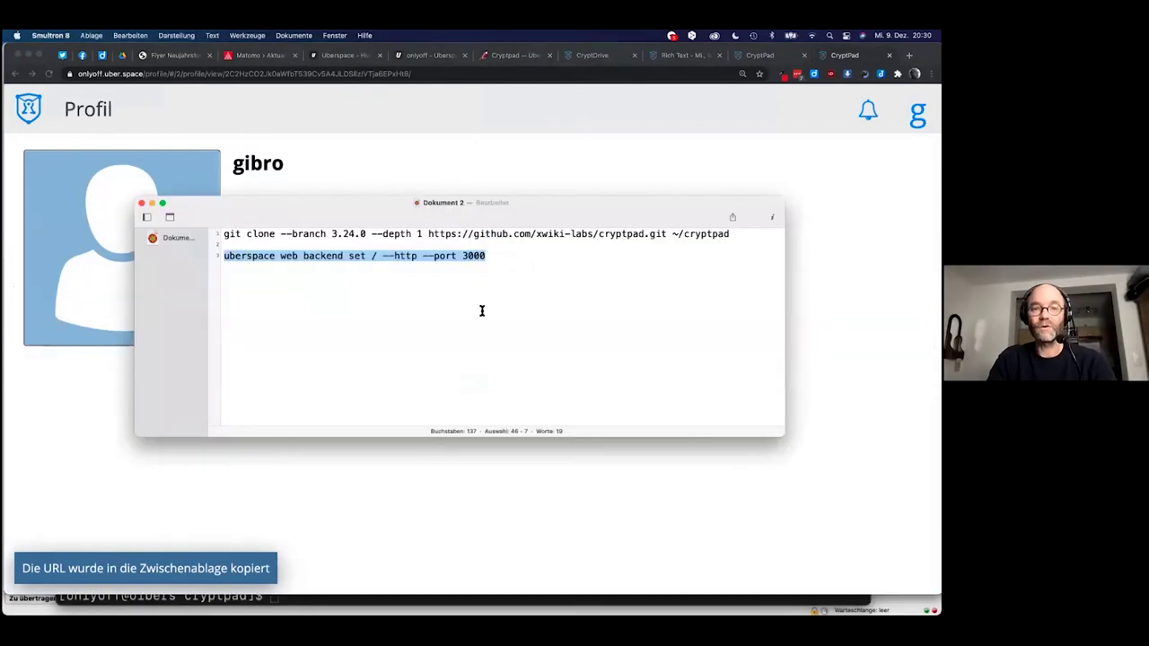
pyautogui.click(515, 308)
pyautogui.press('Return')
pyautogui.press('Return')
pyautogui.press('super+v')
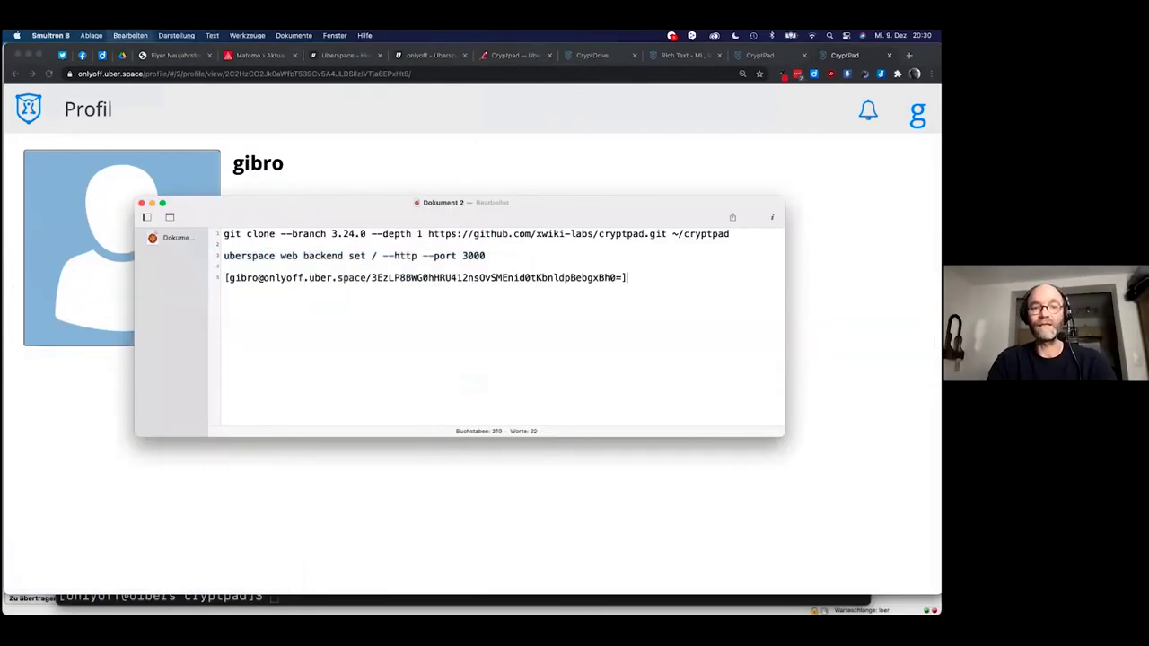
pyautogui.click(543, 164)
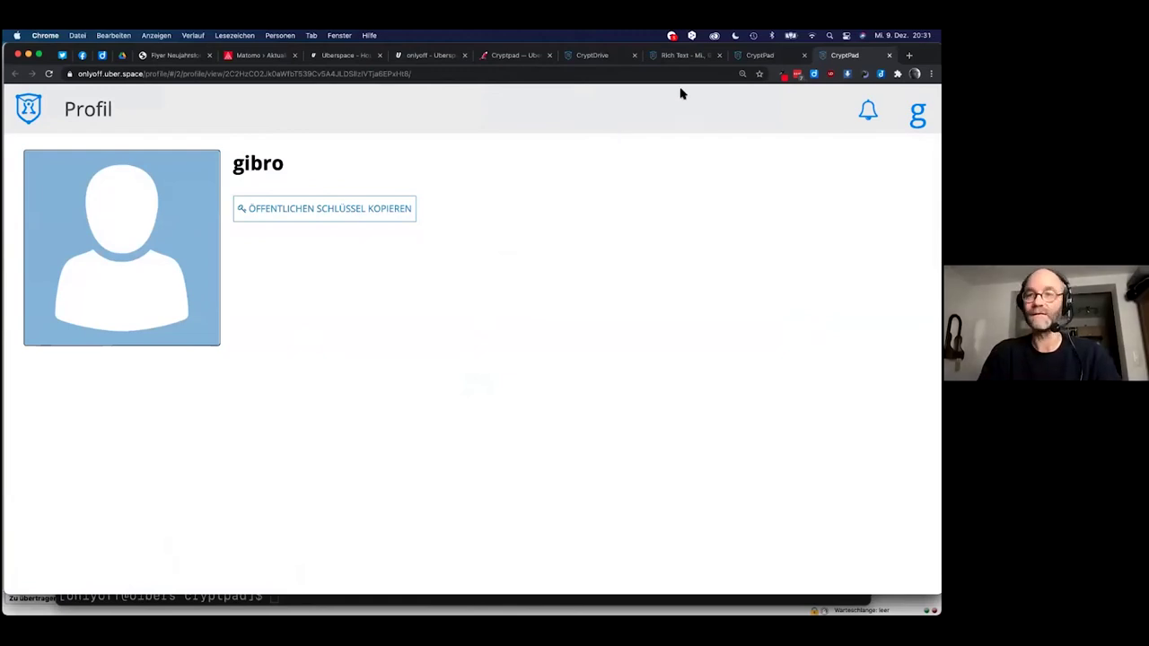
# Close both profile tabs, select the Rich Text pad's title, then open Neues Pad in CryptDrive.
pyautogui.click(889, 55)
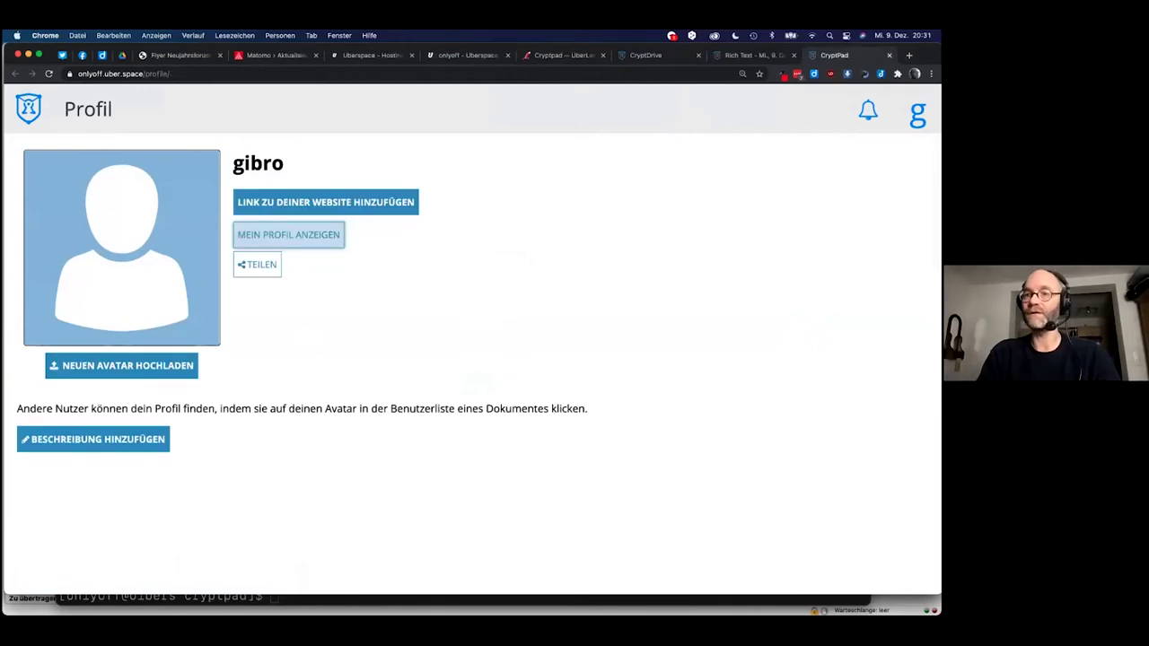
pyautogui.click(888, 55)
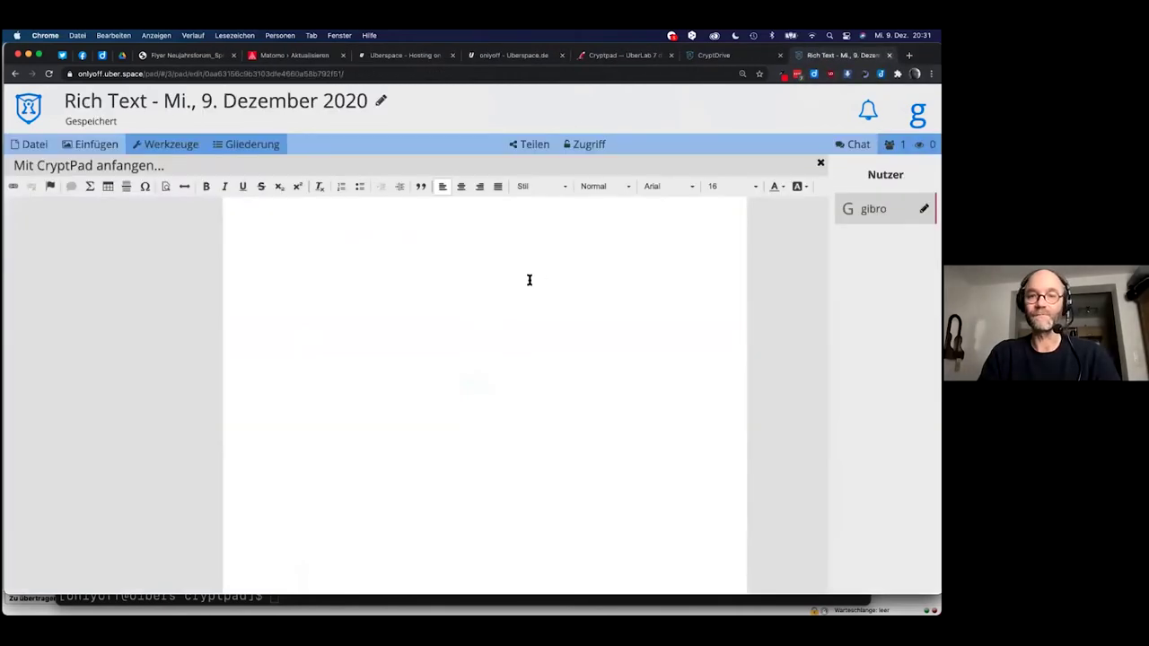
pyautogui.click(355, 105)
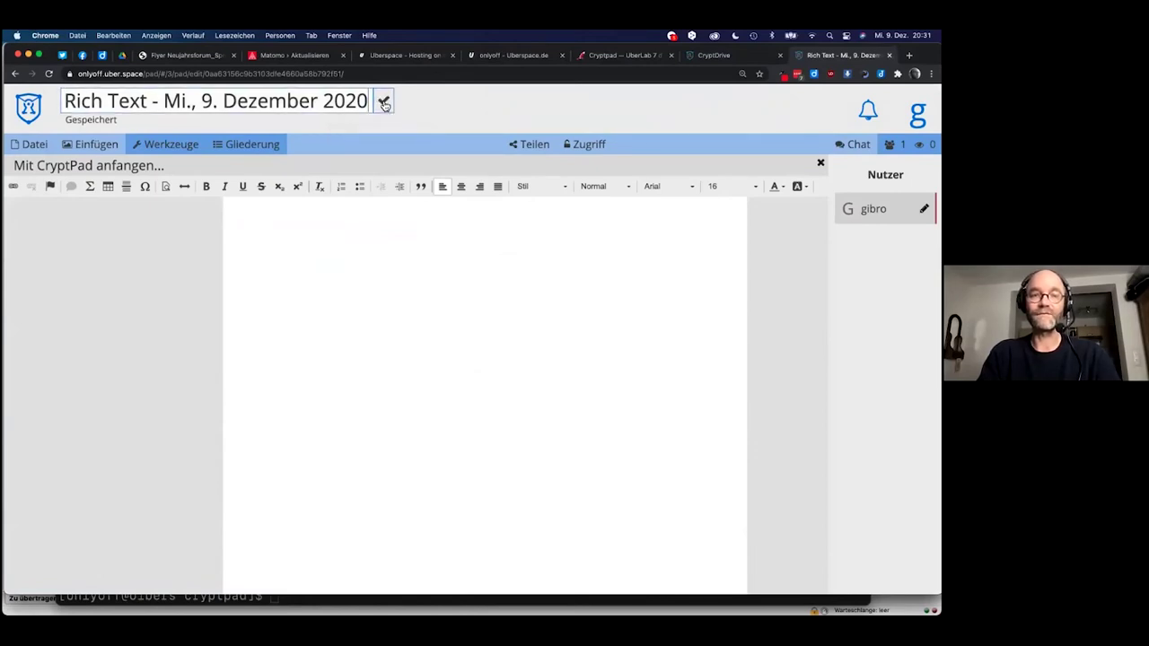
pyautogui.tripleClick(303, 102)
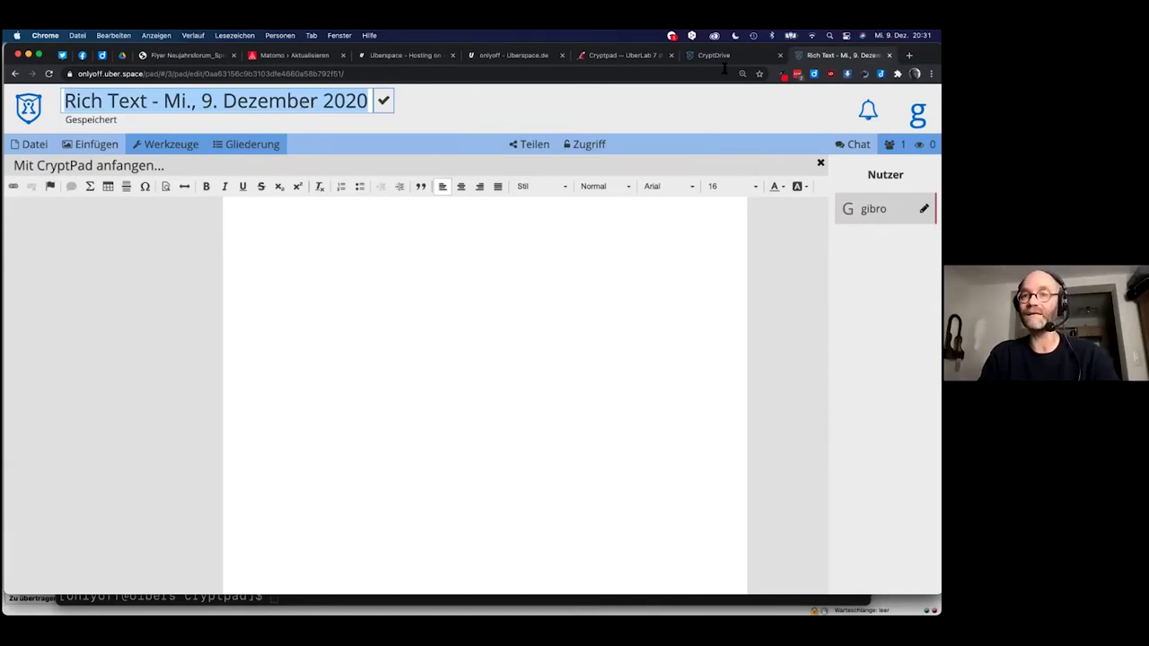
pyautogui.click(719, 58)
pyautogui.click(393, 285)
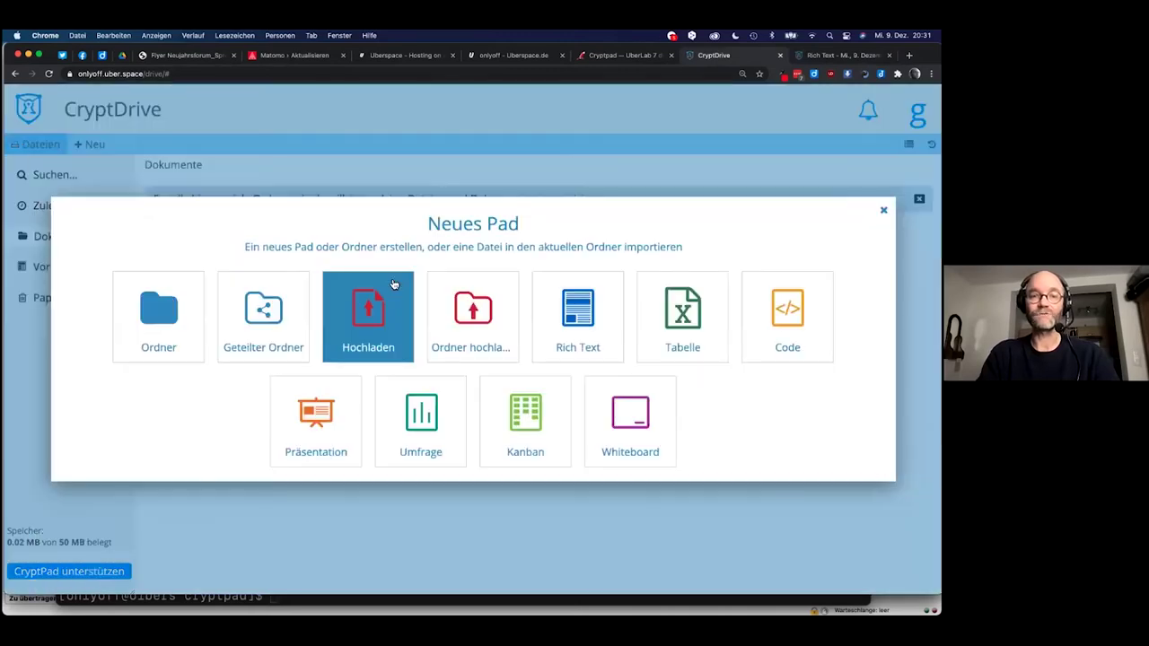
# Create an empty Tabelle spreadsheet with Keine Vorlage, select cell D2, and return to the Rich Text pad.
pyautogui.click(660, 321)
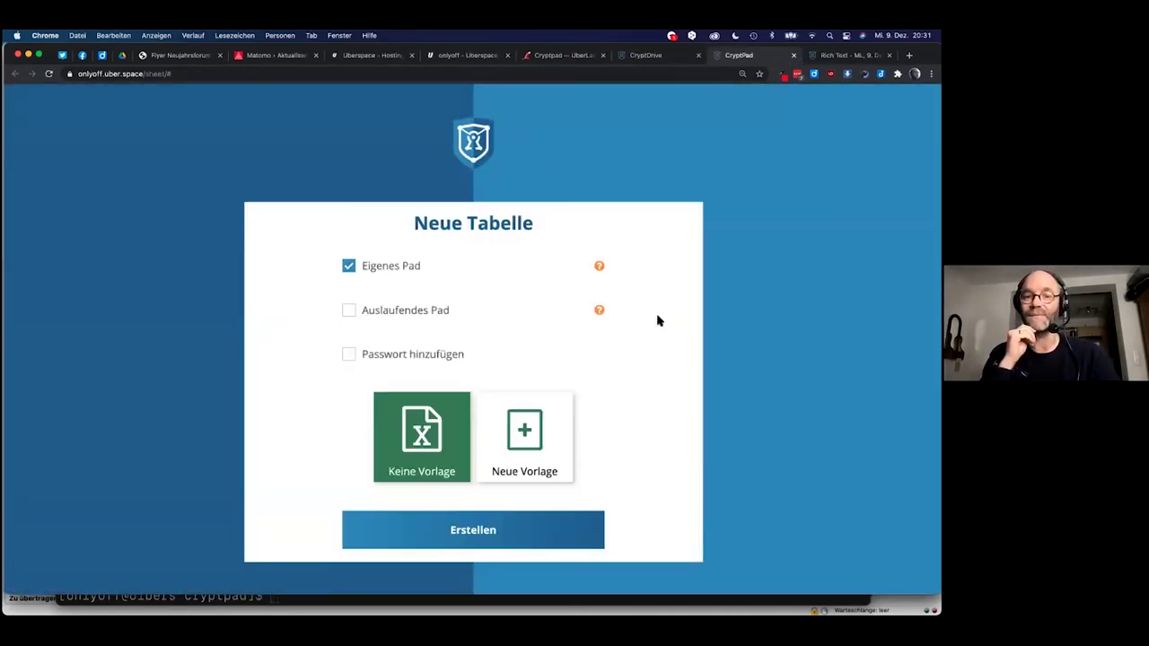
pyautogui.click(434, 538)
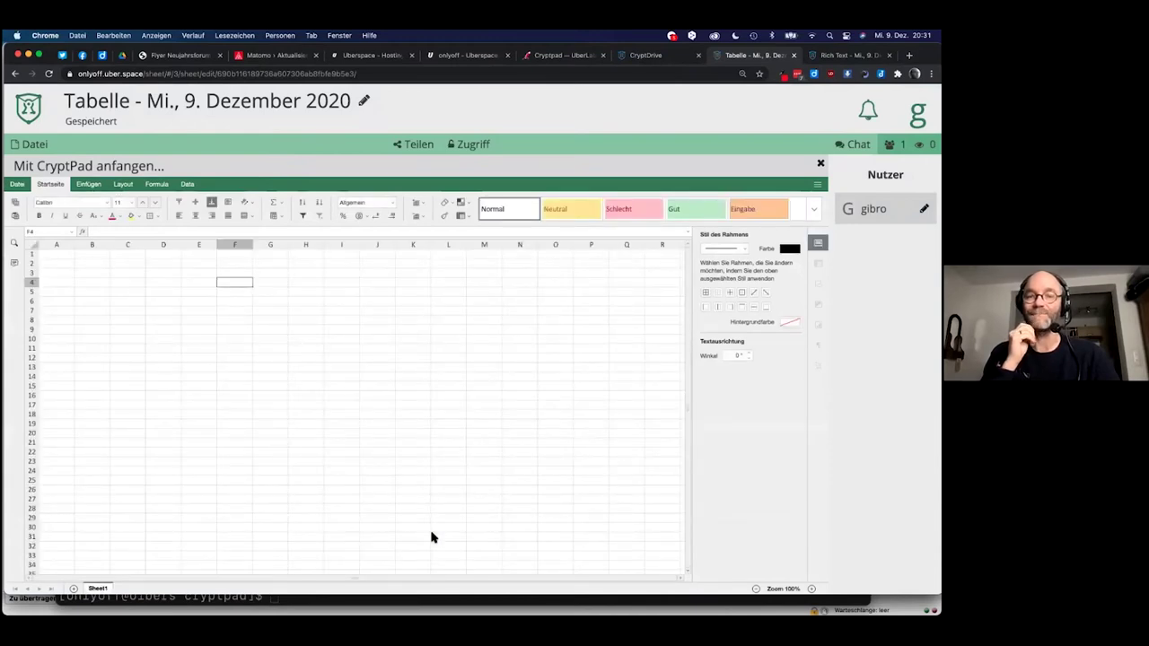
pyautogui.click(161, 264)
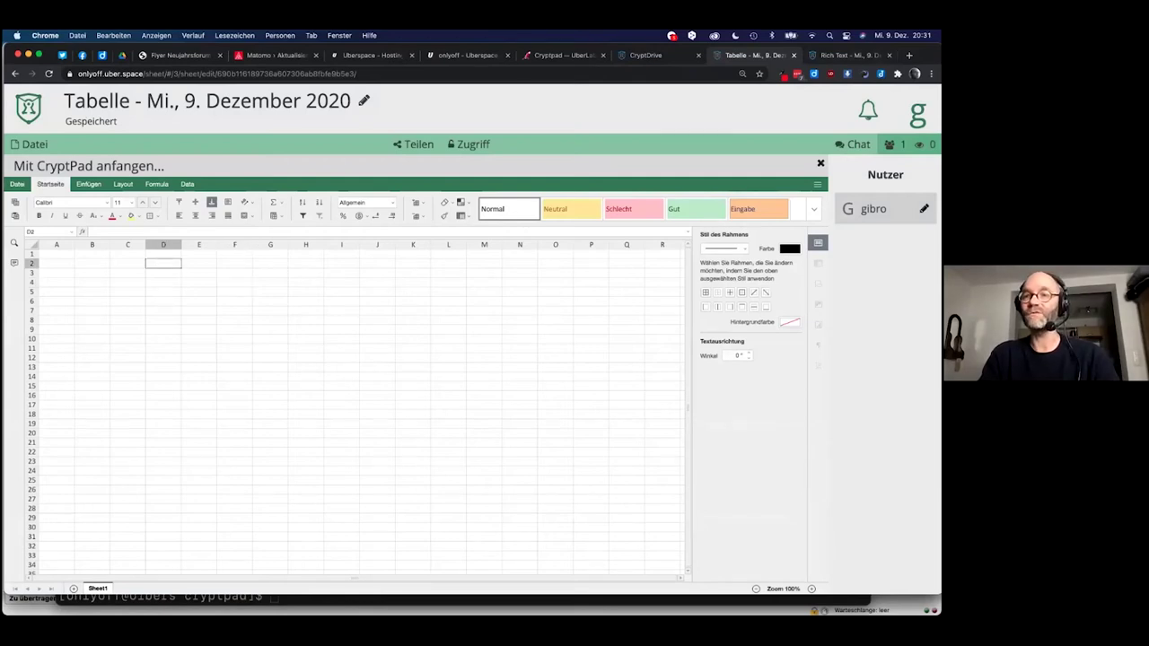
pyautogui.hotkey('ctrl', 'Tab')
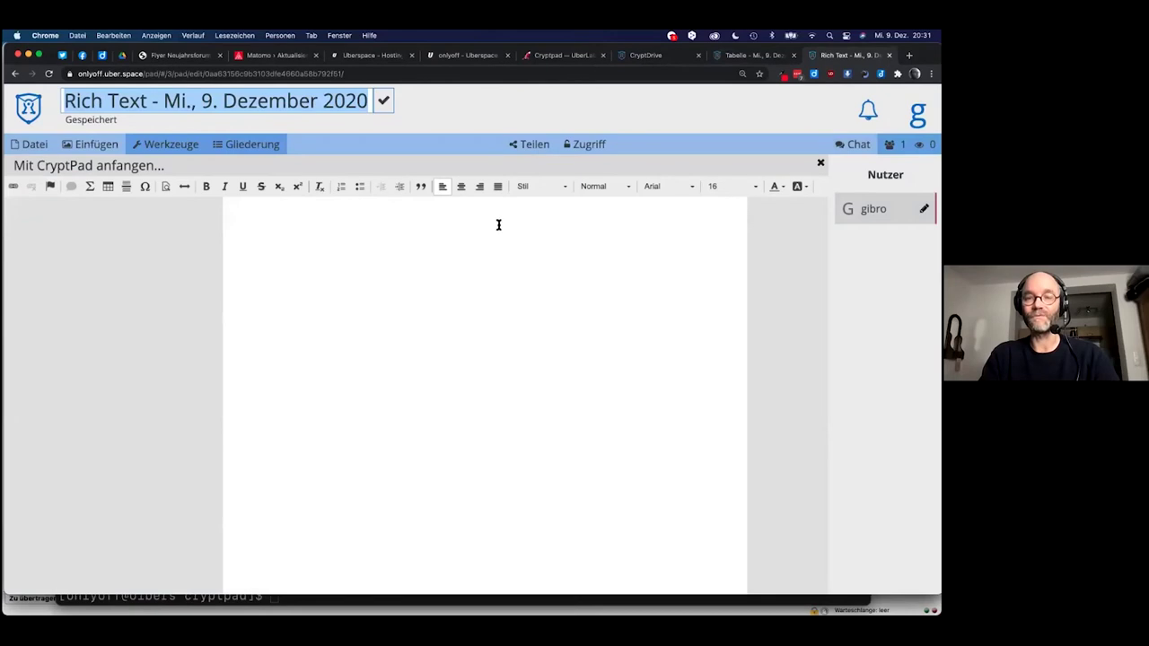
# Switch back to the Tabelle - Mi., 9. Dezember 2020 spreadsheet tab.
pyautogui.click(755, 55)
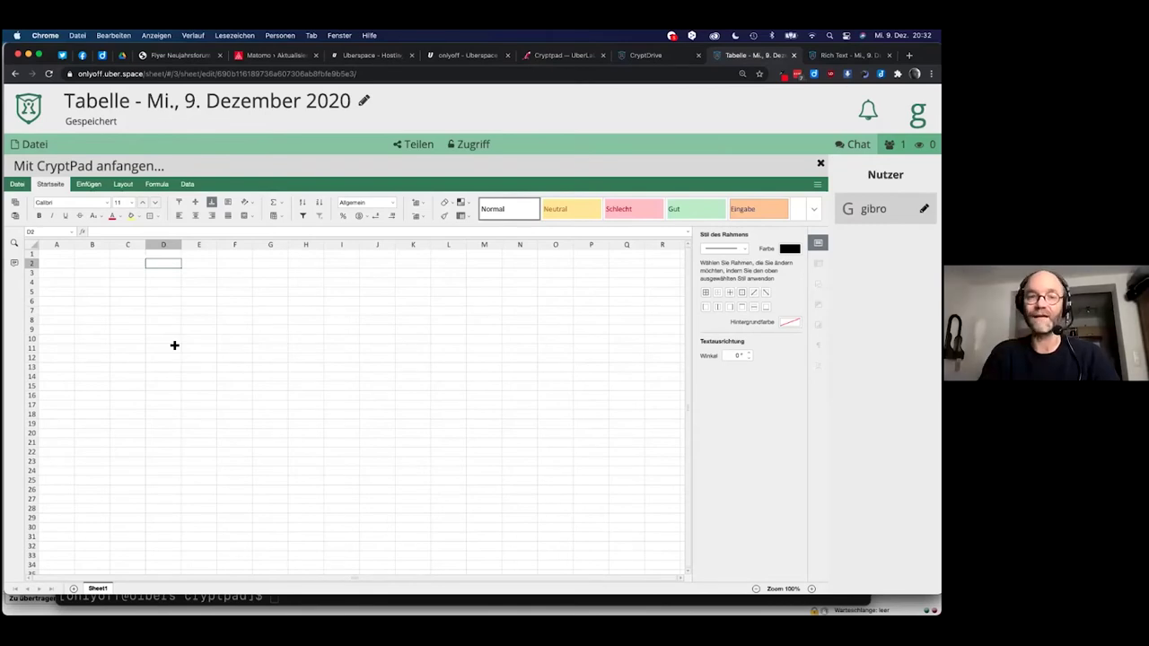
# Browse the spreadsheet's Layout, Einfügen and Startseite ribbons, then open Neues Pad in CryptDrive.
pyautogui.click(64, 253)
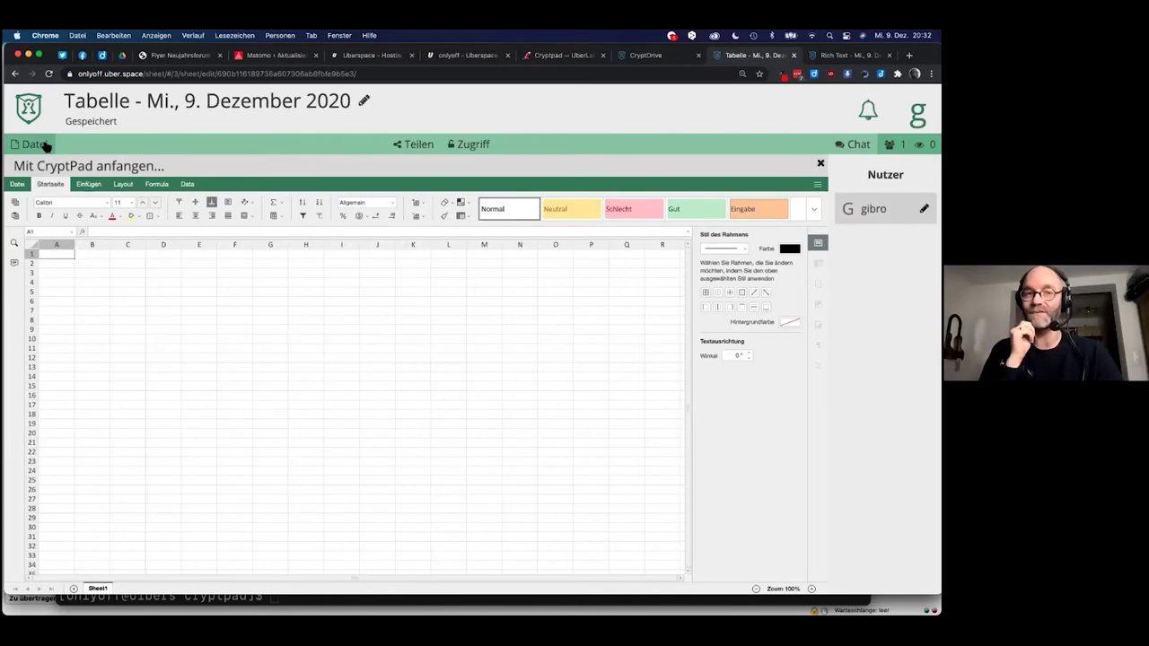
pyautogui.click(123, 184)
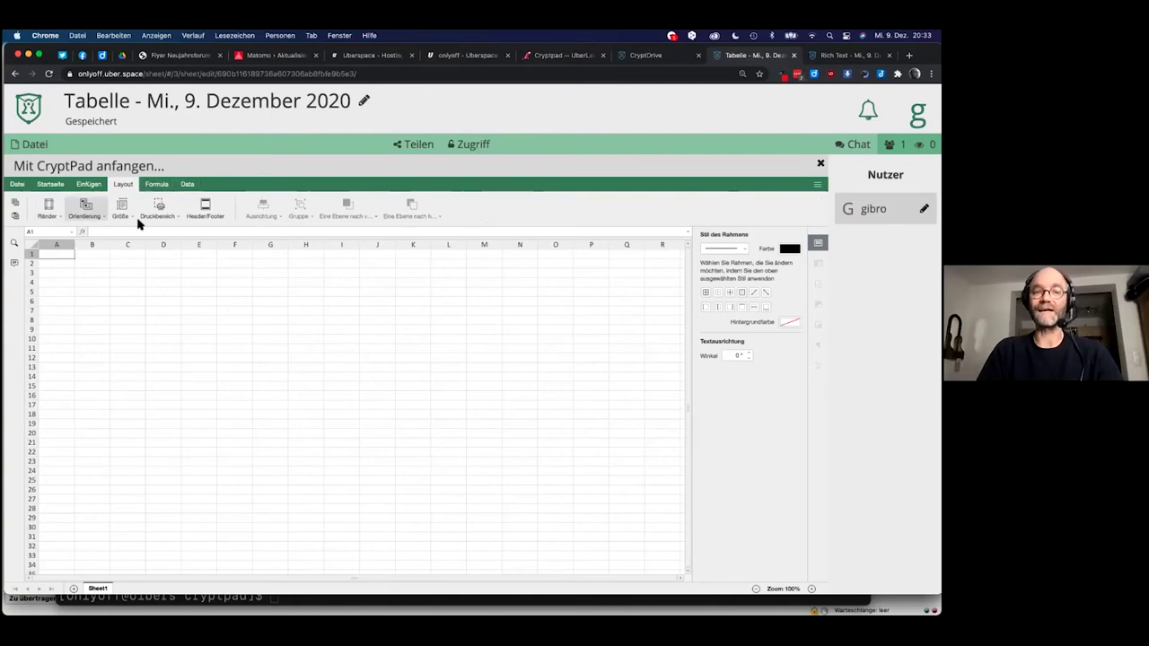
pyautogui.click(88, 184)
pyautogui.click(52, 184)
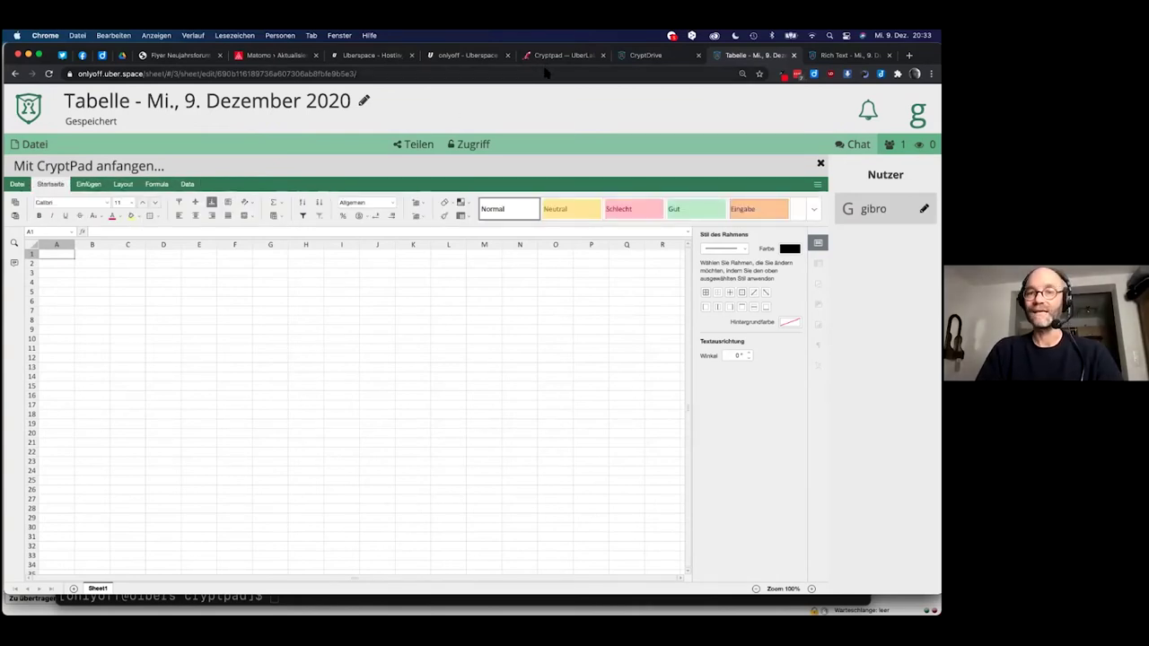
pyautogui.click(647, 56)
pyautogui.click(497, 279)
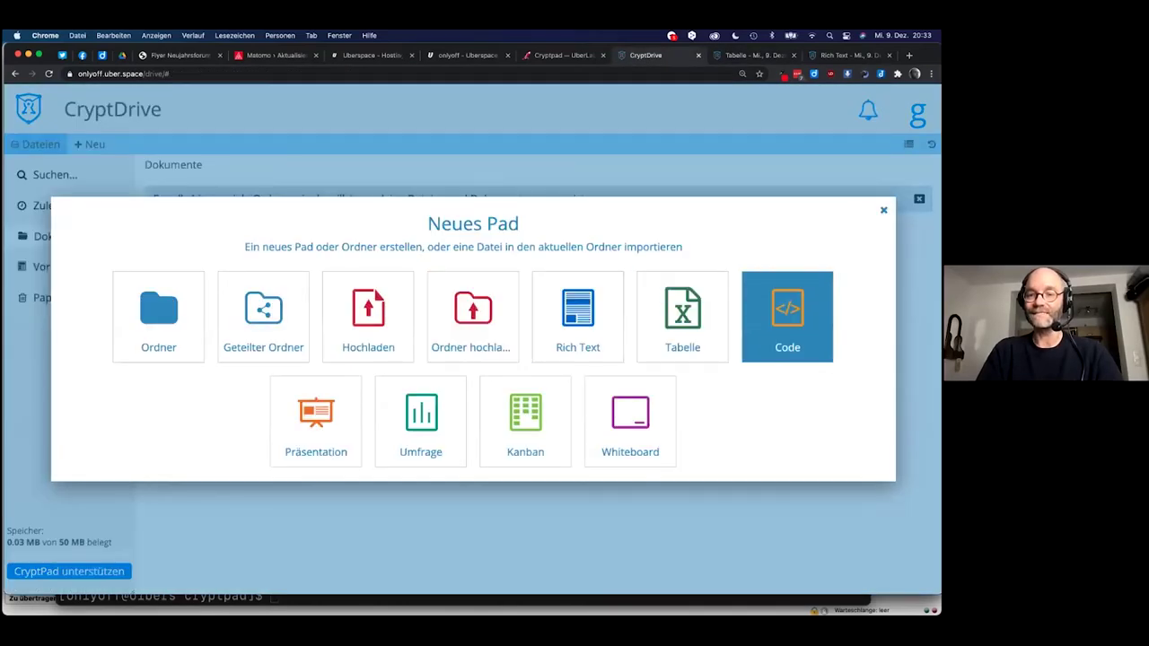
# Create a Code pad, widen its preview, and type '# Das ist eine Überschrift'.
pyautogui.click(786, 319)
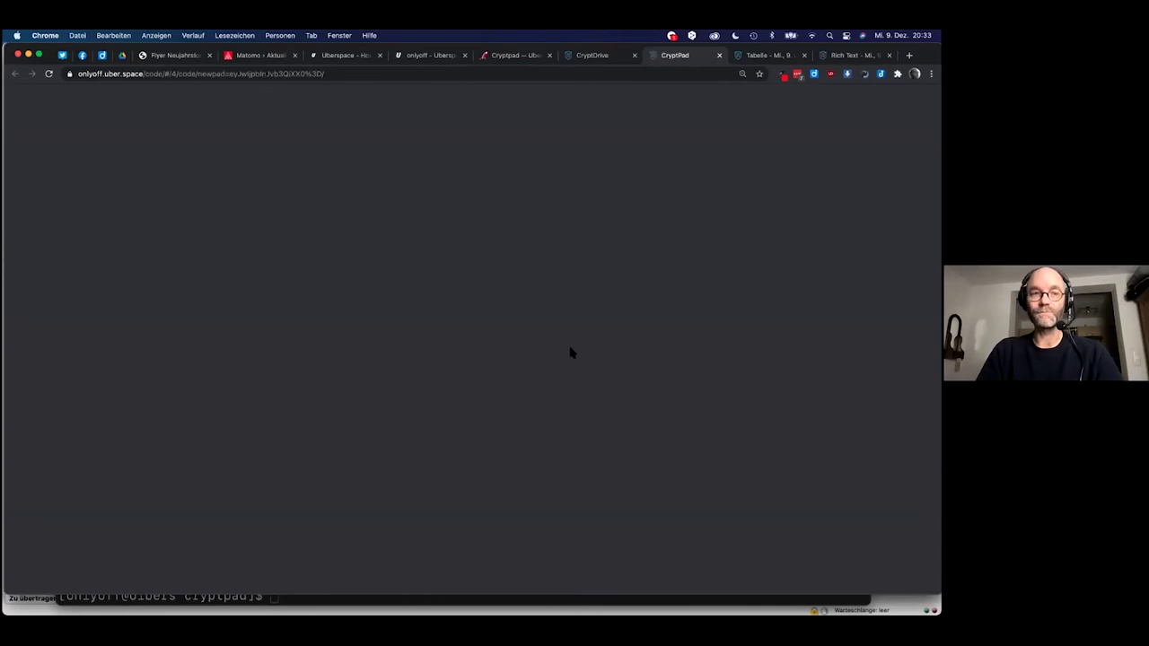
pyautogui.click(444, 538)
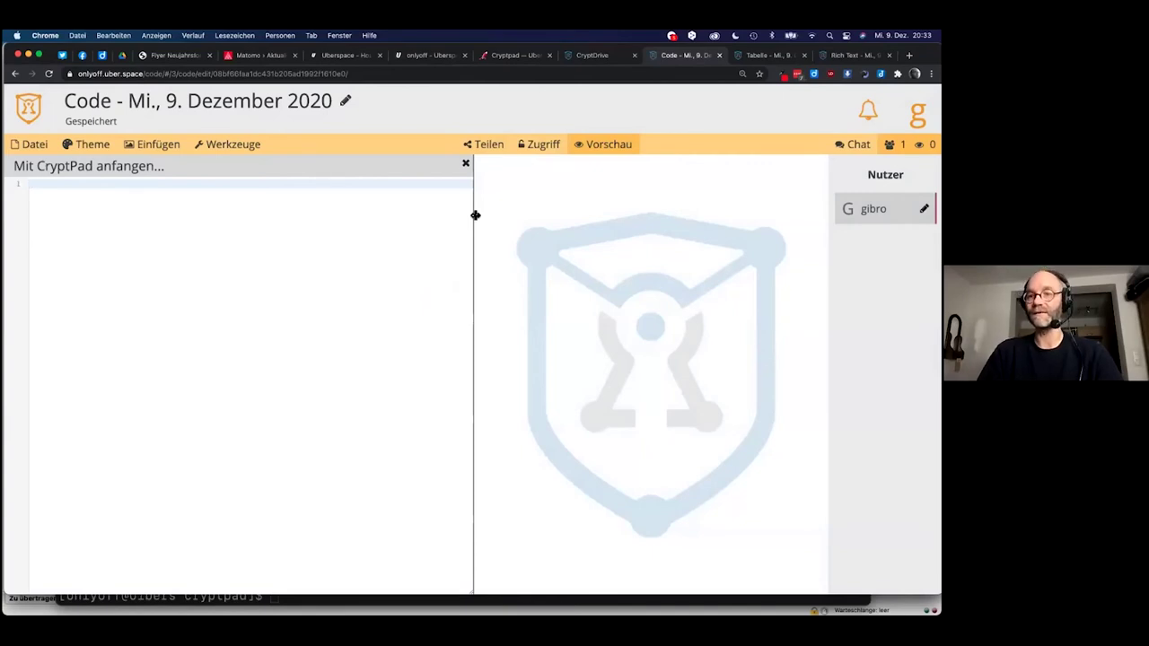
pyautogui.moveTo(487, 215); pyautogui.dragTo(403, 233)
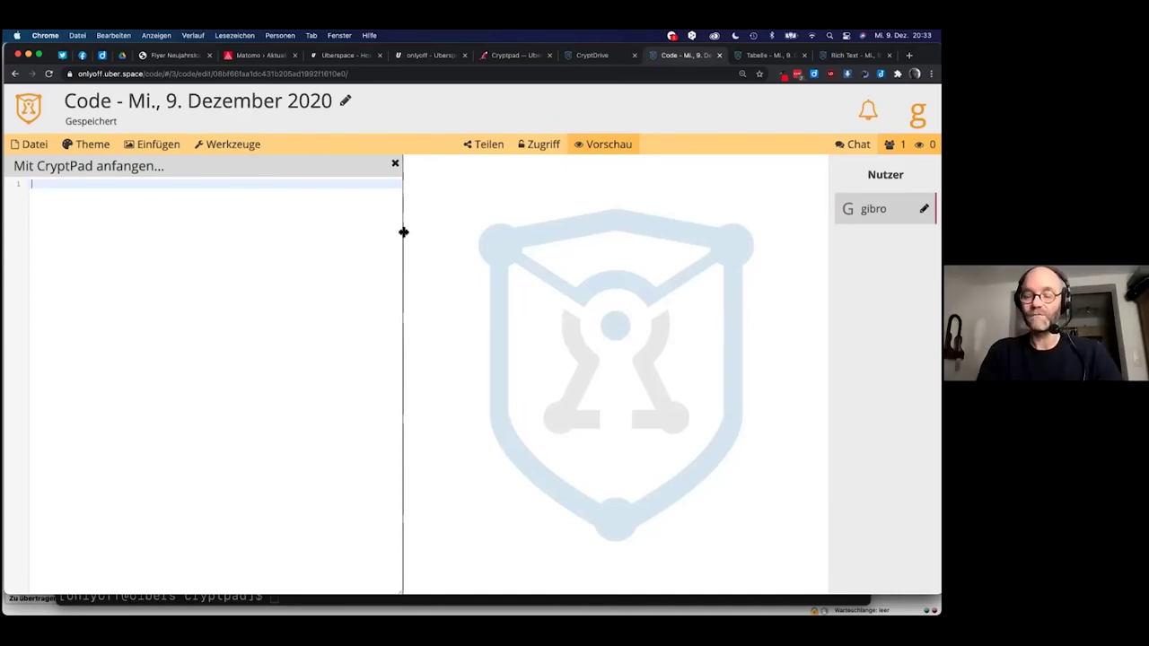
pyautogui.write('#')
pyautogui.press('BackSpace')
pyautogui.write('# Das ')
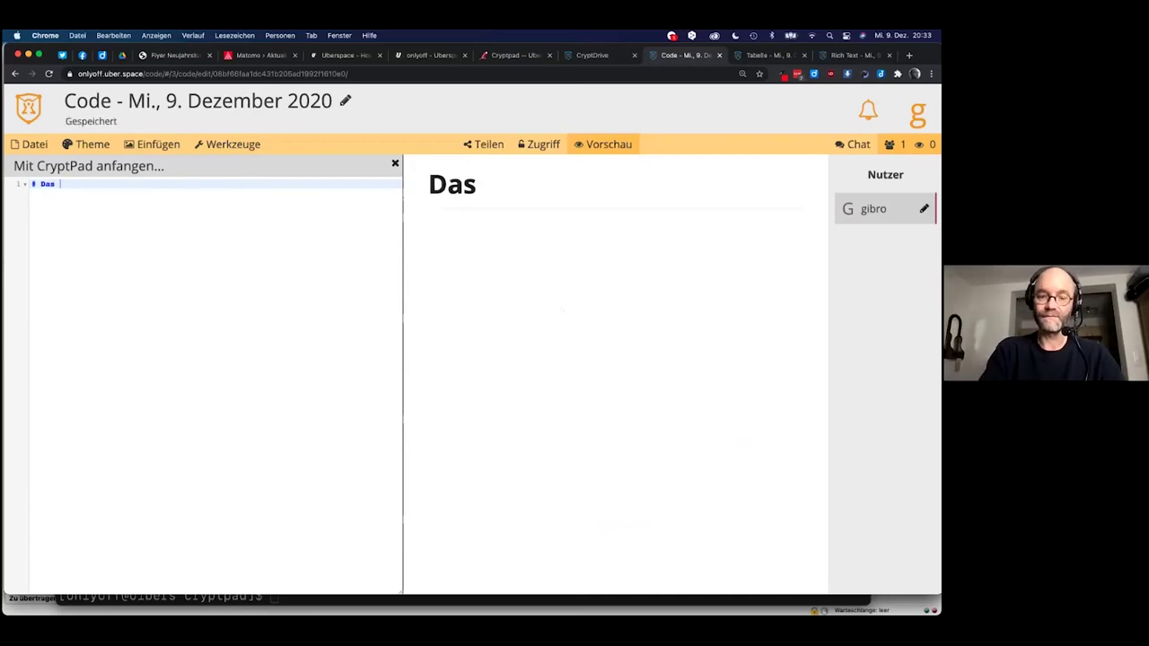
pyautogui.write('ist eine Übe')
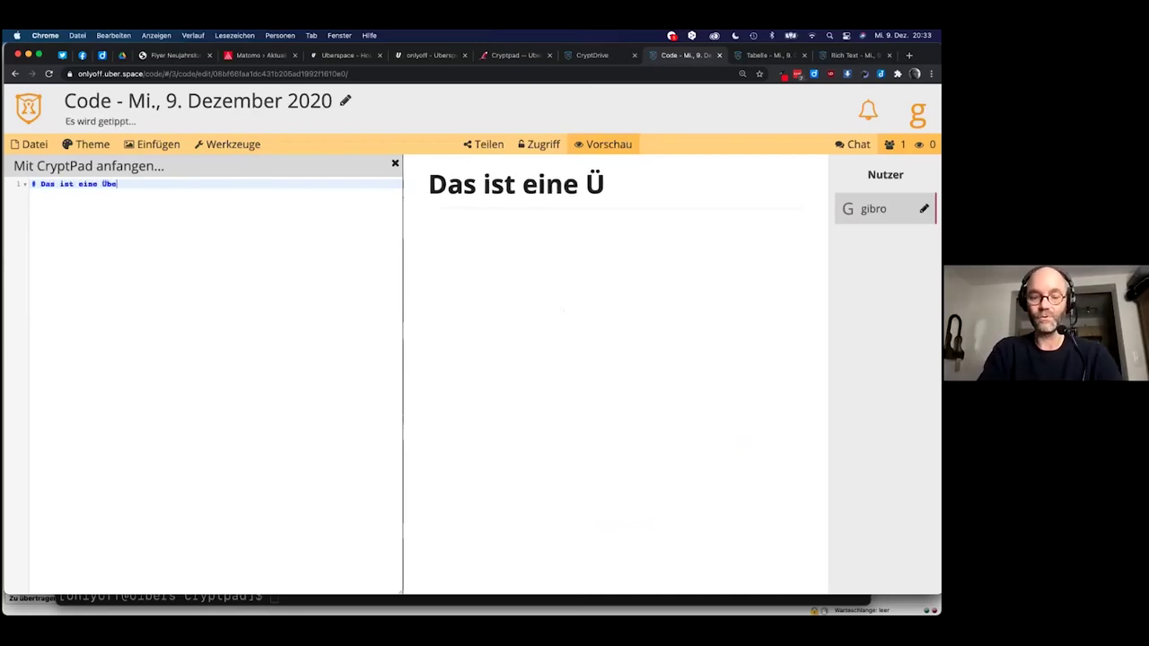
pyautogui.write('rschrift')
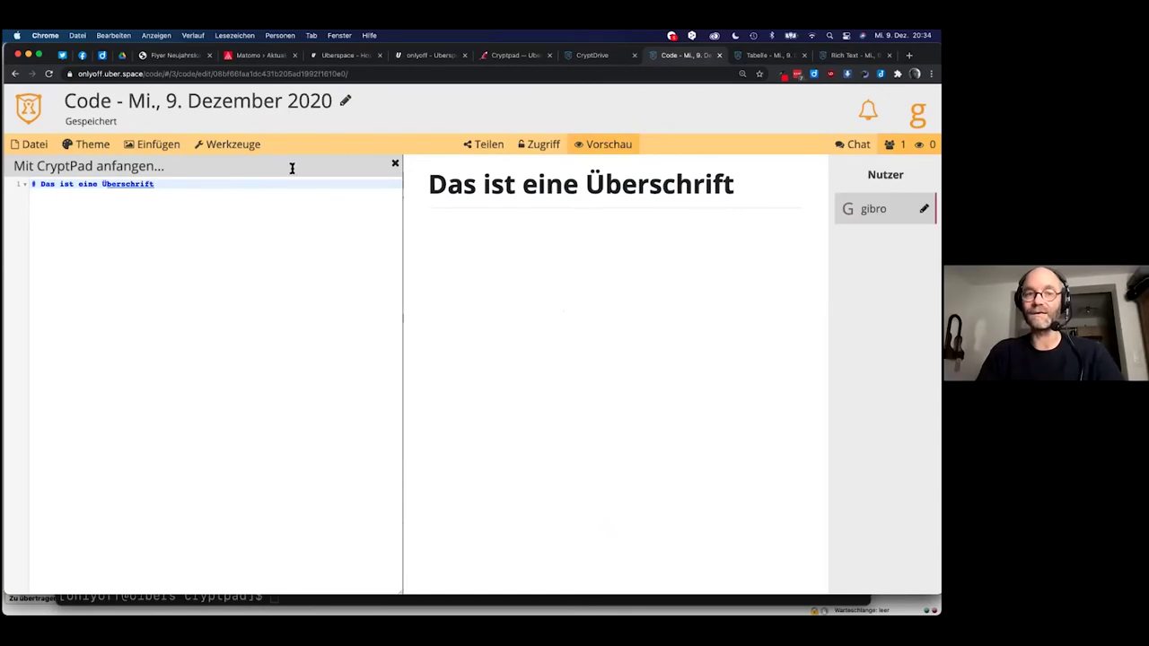
# Create a Präsentation pad without a template from CryptDrive, briefly checking the Code pad's heading.
pyautogui.click(600, 55)
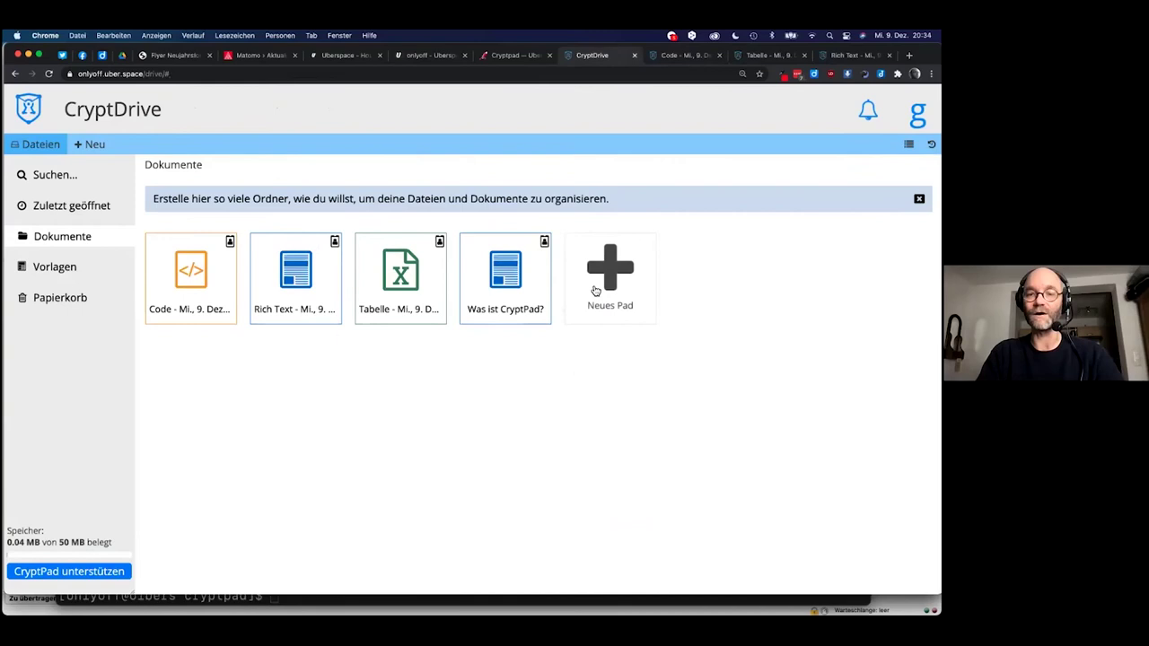
pyautogui.click(597, 289)
pyautogui.click(307, 408)
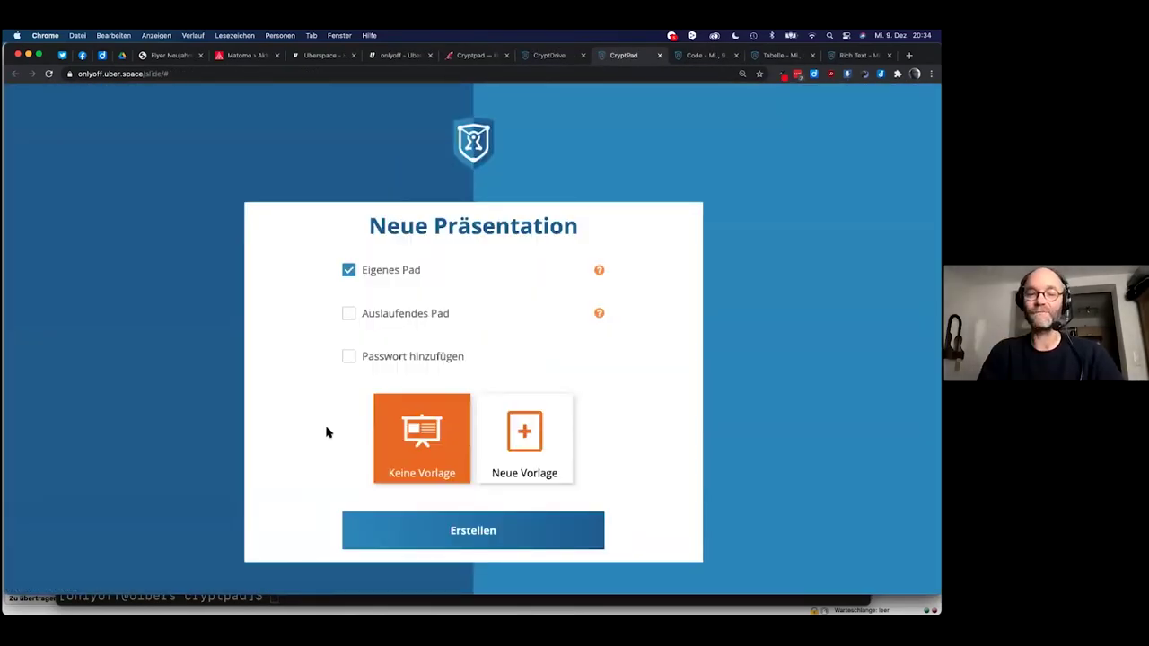
pyautogui.click(456, 540)
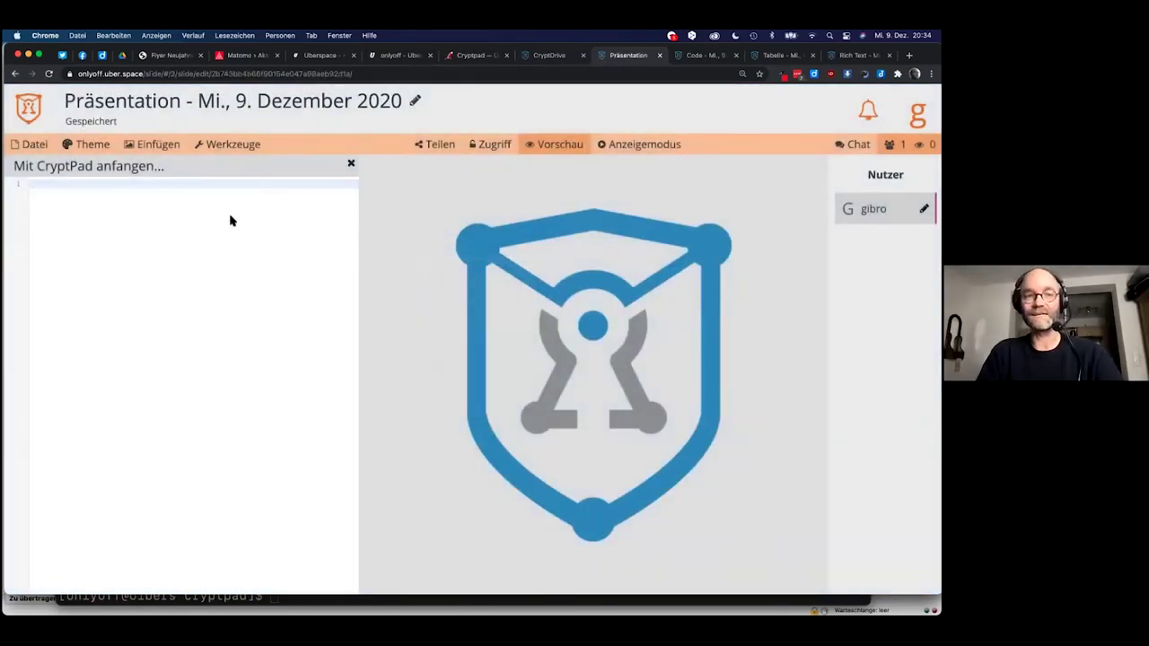
pyautogui.click(707, 57)
pyautogui.click(627, 58)
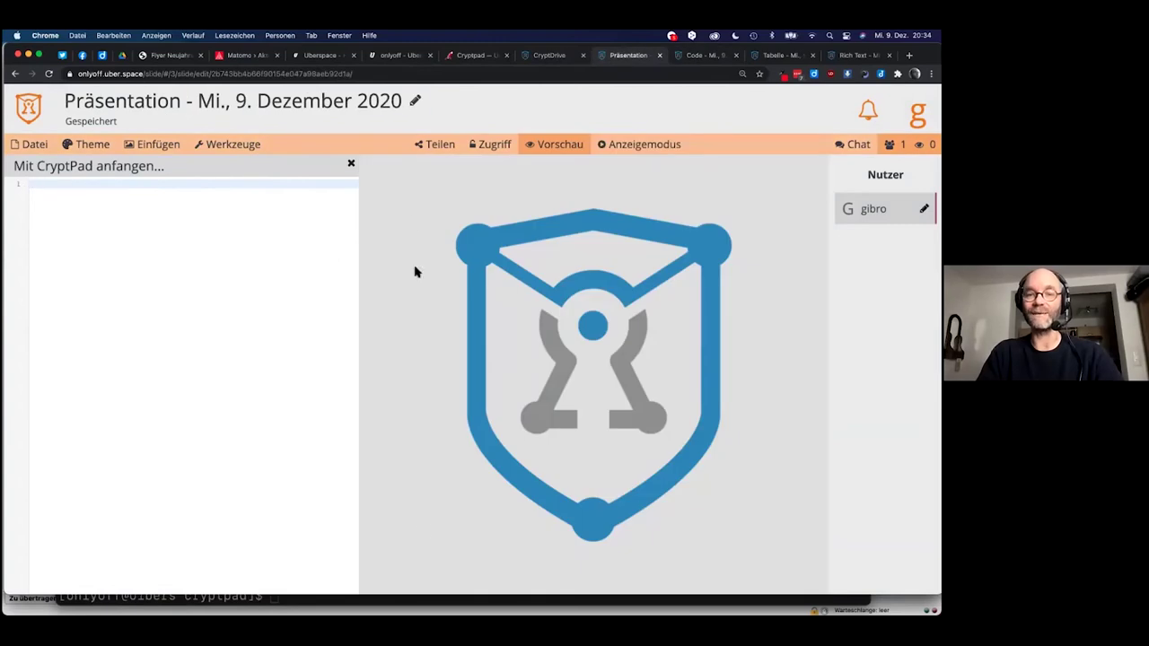